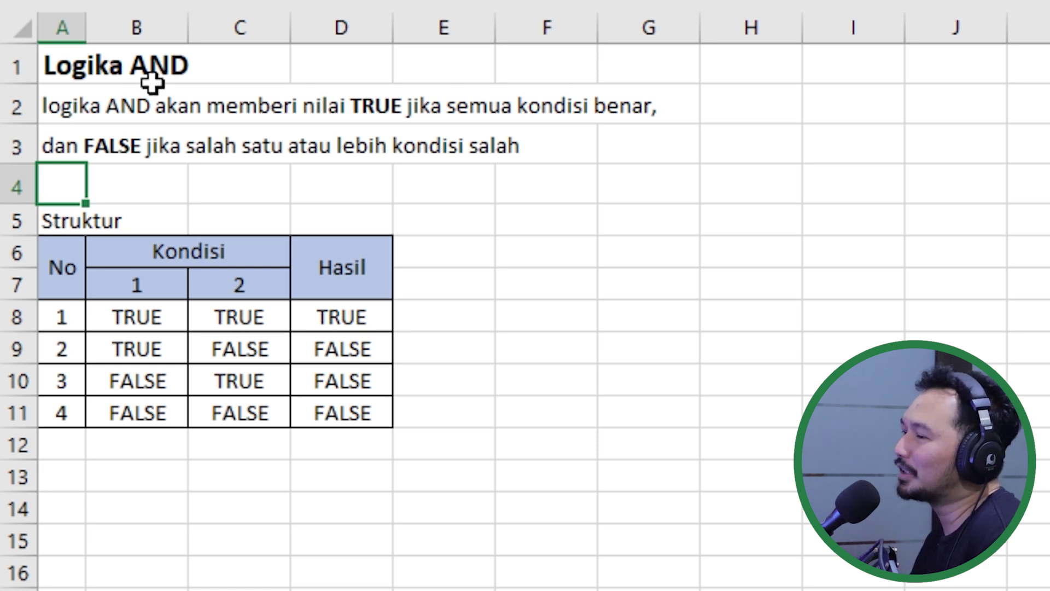
# - Read the AND logic rules in rows 2 and 3 and compare them with the truth table's first case in row 8
pyautogui.click(70, 107)
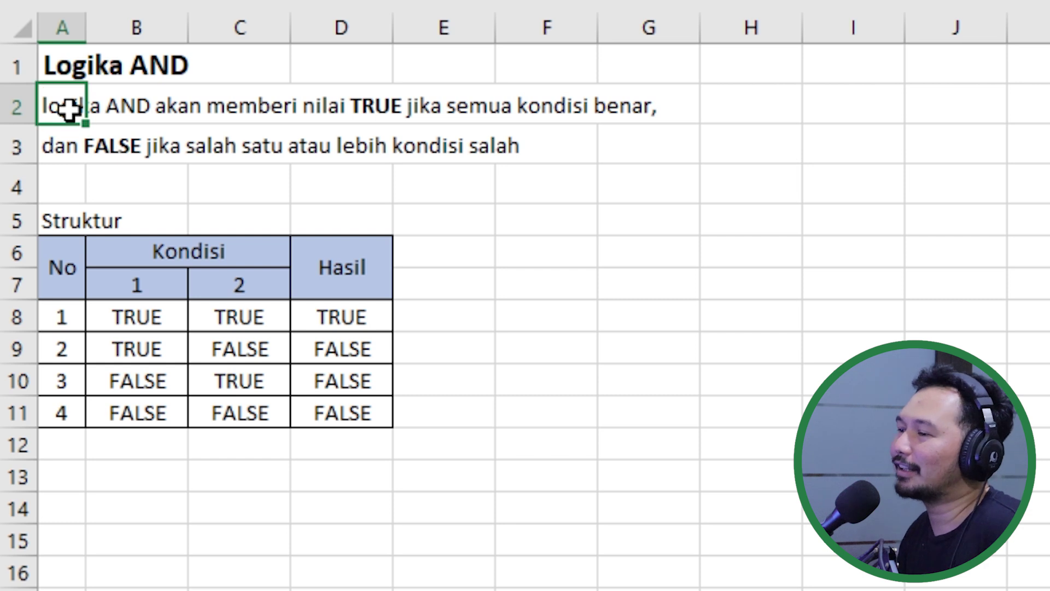
pyautogui.click(61, 144)
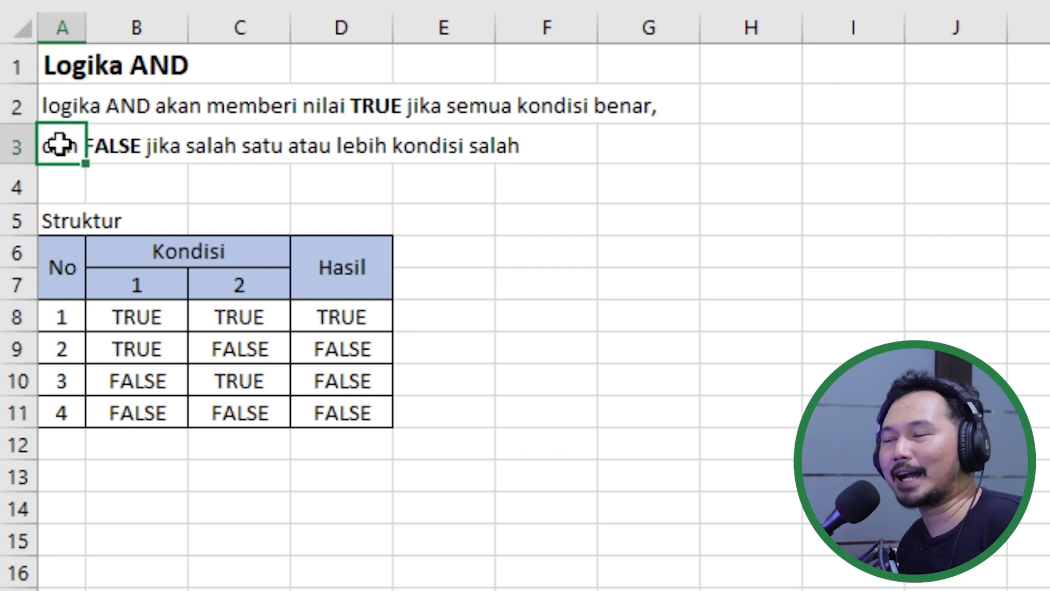
pyautogui.click(232, 280)
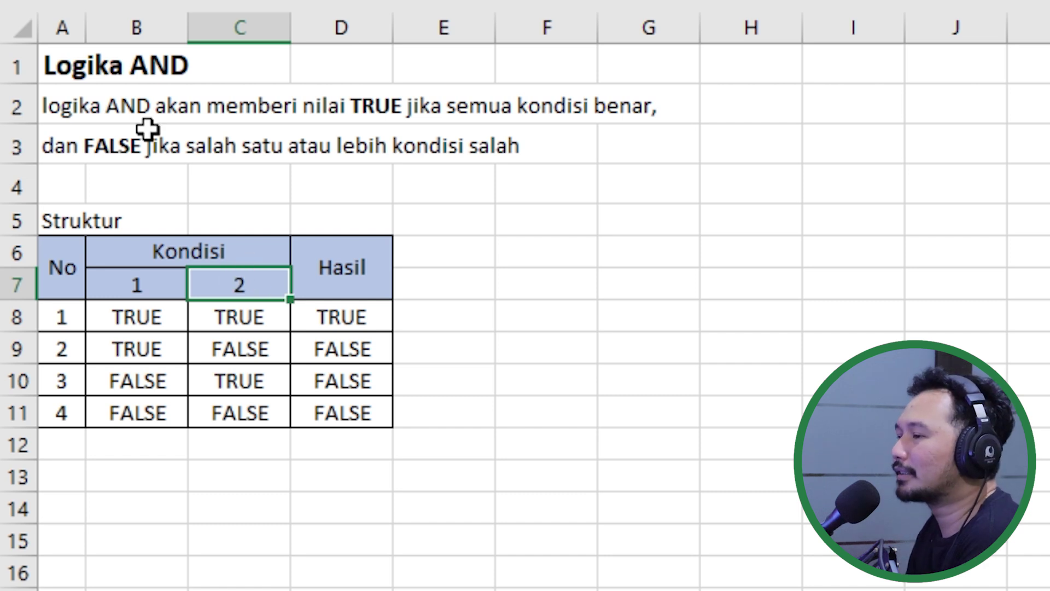
pyautogui.click(81, 111)
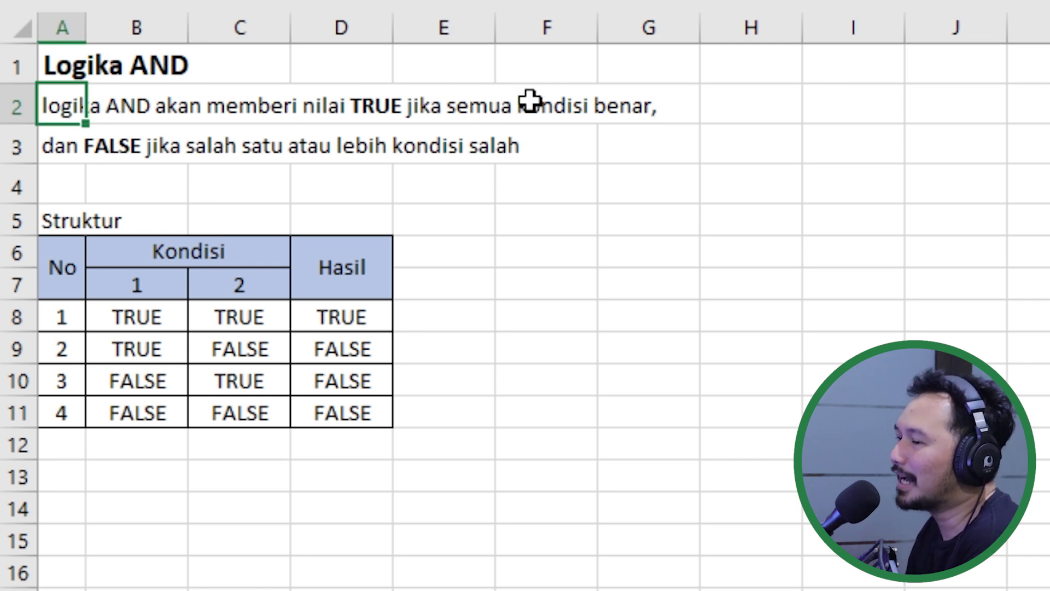
pyautogui.click(141, 313)
pyautogui.click(251, 312)
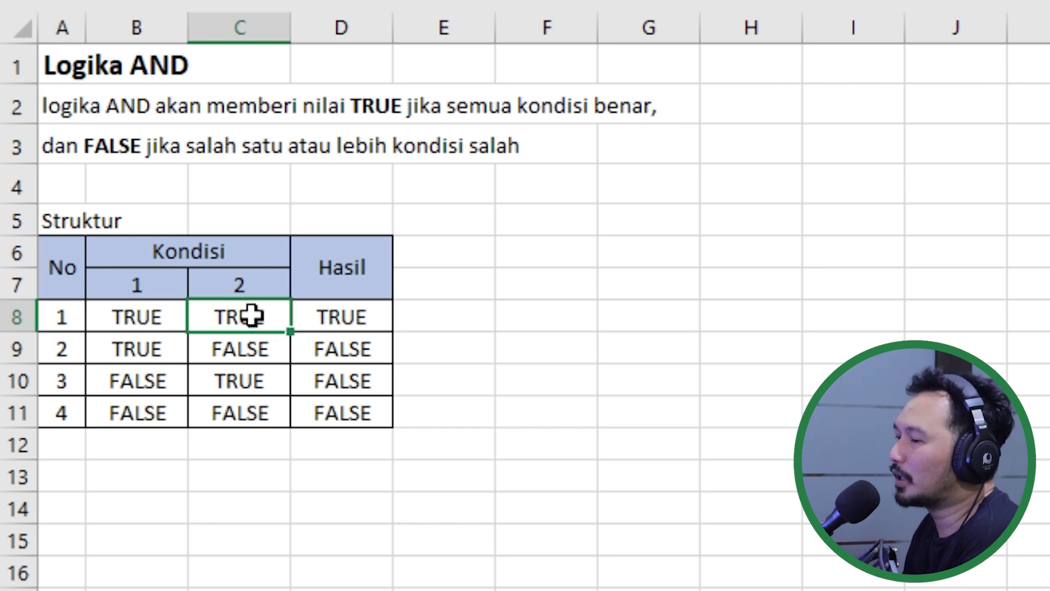
pyautogui.click(356, 315)
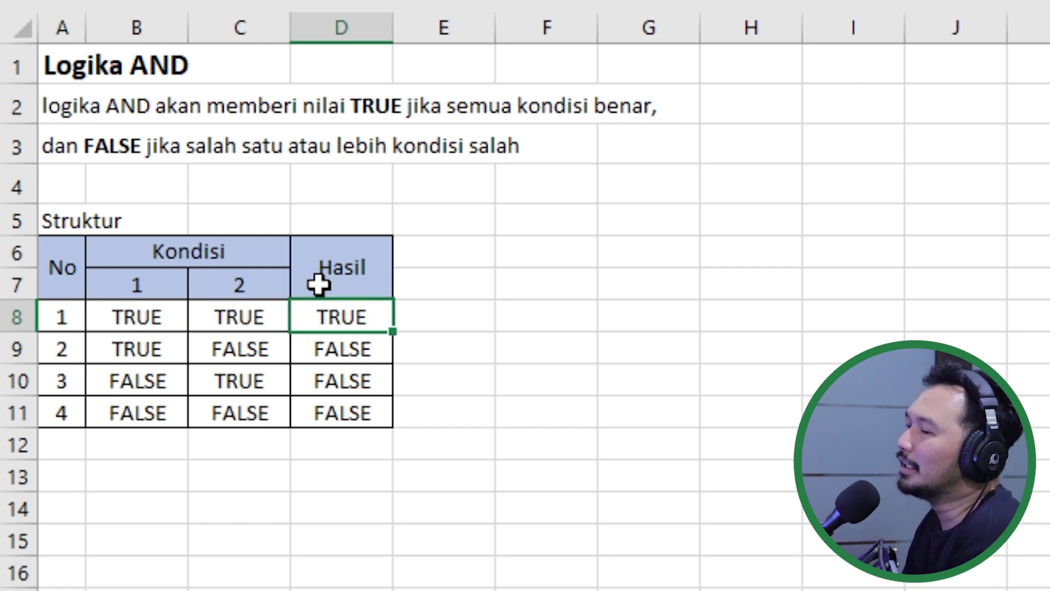
pyautogui.click(201, 148)
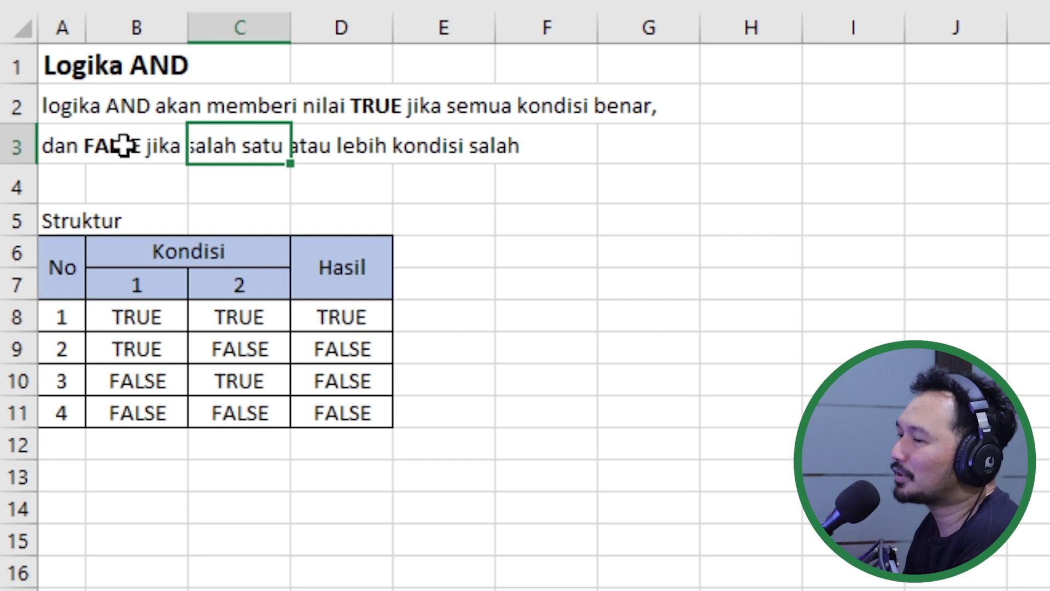
pyautogui.click(77, 143)
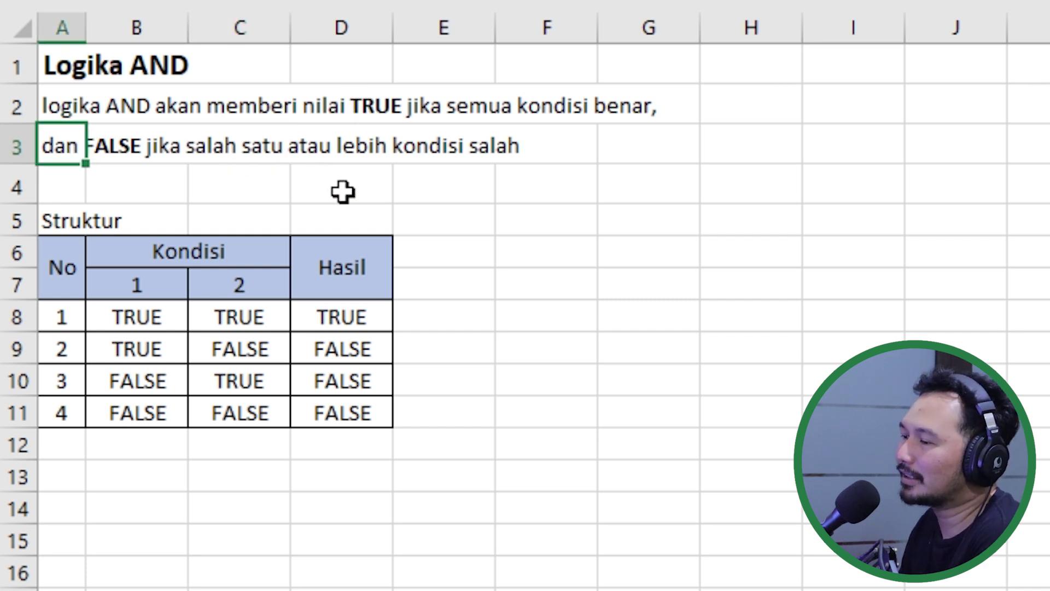
# - Examine both conditions and the result for each case in rows 8 to 11 of the AND truth table
pyautogui.click(136, 313)
pyautogui.click(244, 312)
pyautogui.click(335, 316)
pyautogui.click(131, 349)
pyautogui.click(210, 348)
pyautogui.click(345, 344)
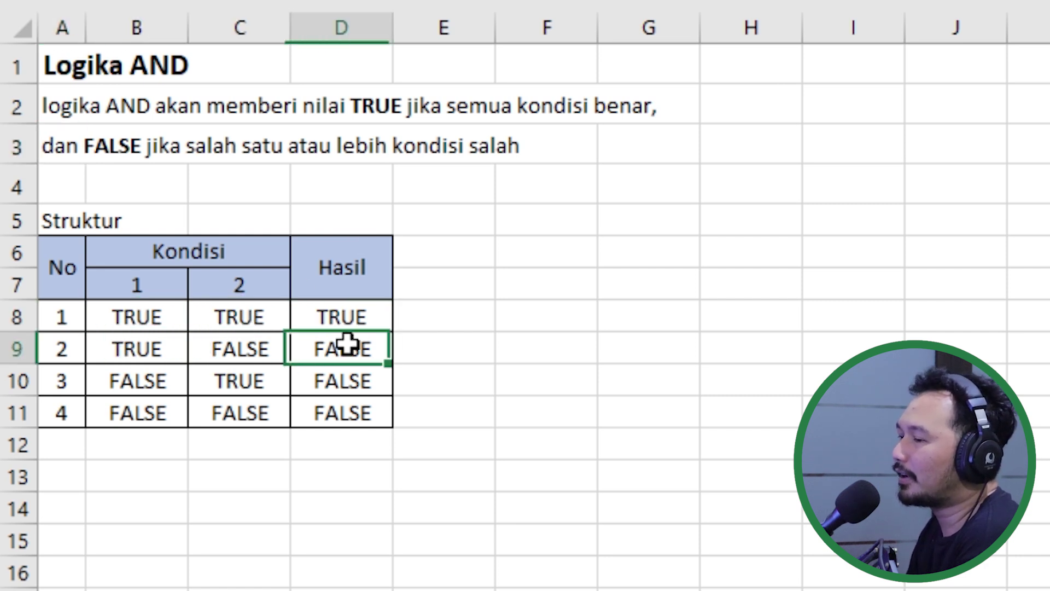
pyautogui.click(140, 379)
pyautogui.click(239, 376)
pyautogui.click(365, 370)
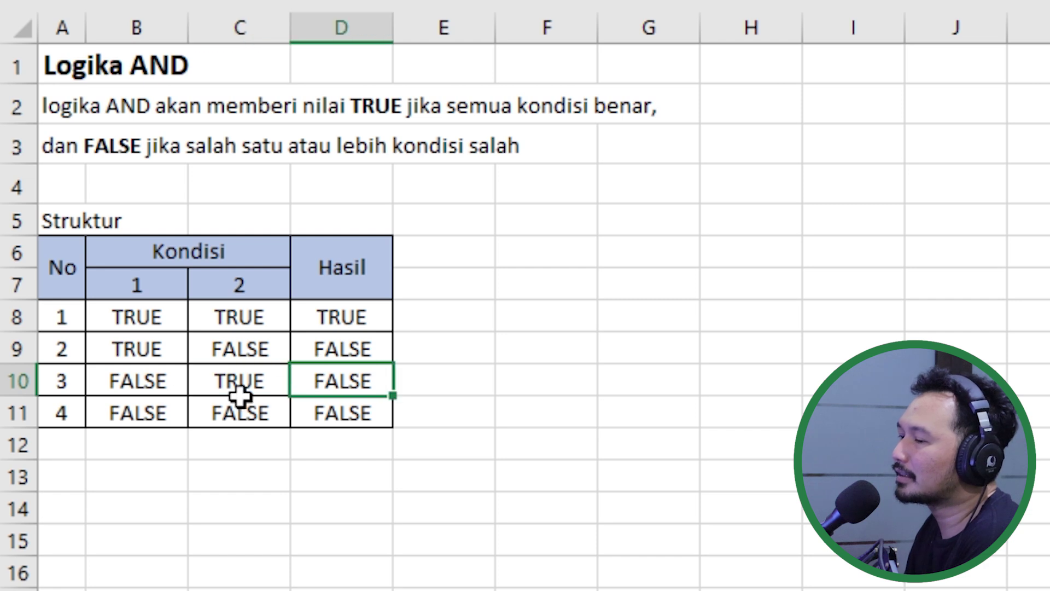
pyautogui.click(136, 411)
pyautogui.click(273, 412)
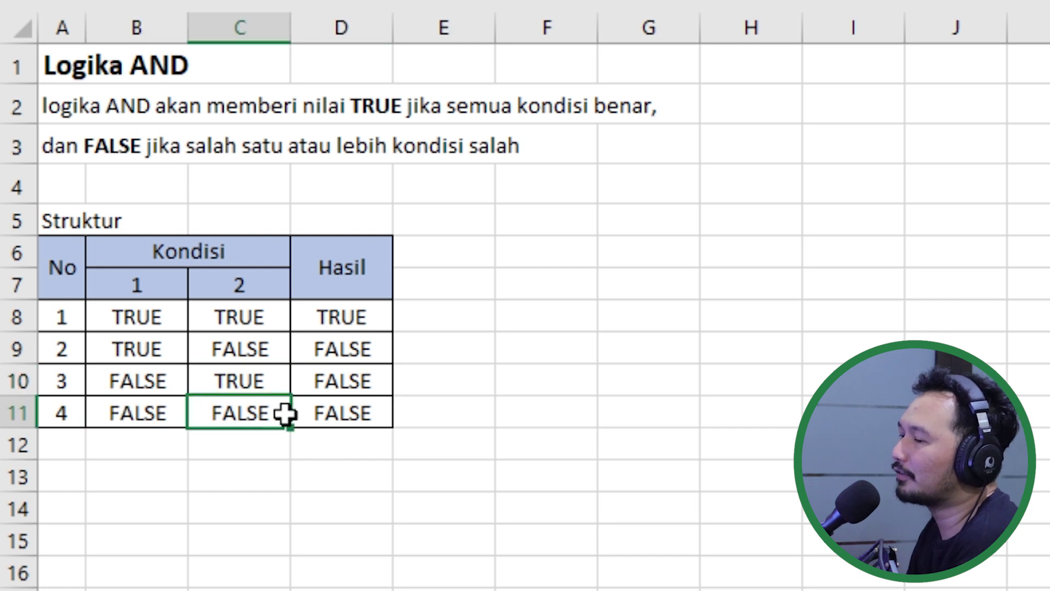
pyautogui.click(345, 412)
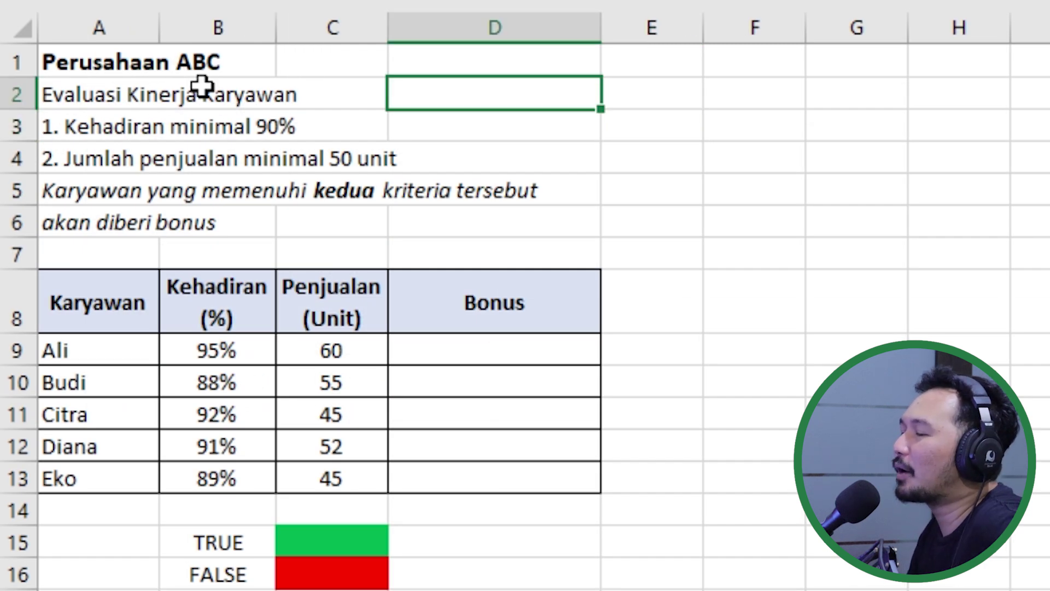
# - Review the attendance and sales criteria and the bonus rule in A3:A6 of the employee performance evaluation sheet
pyautogui.click(67, 131)
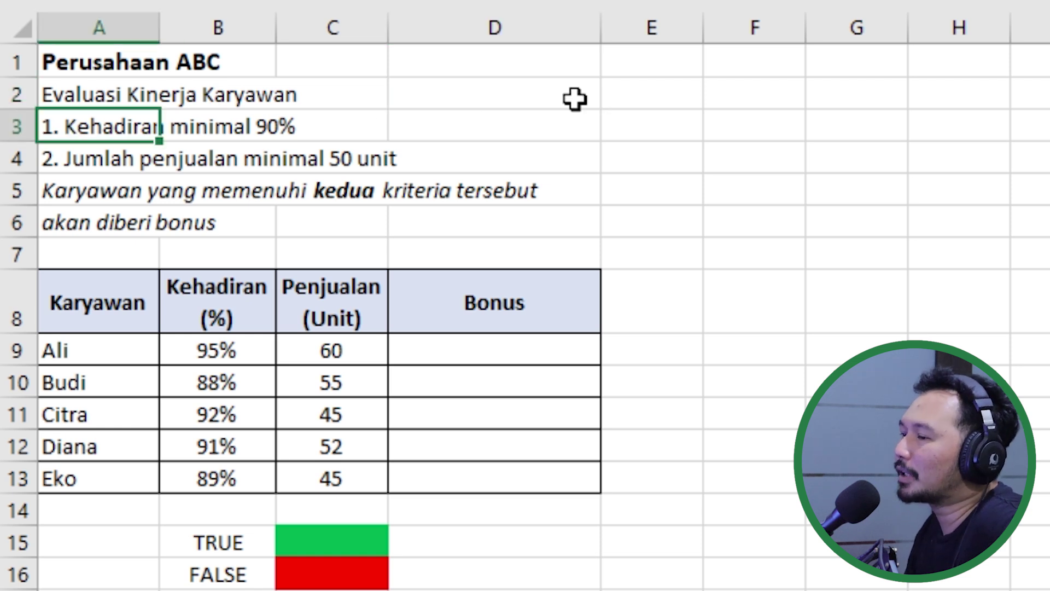
pyautogui.click(66, 158)
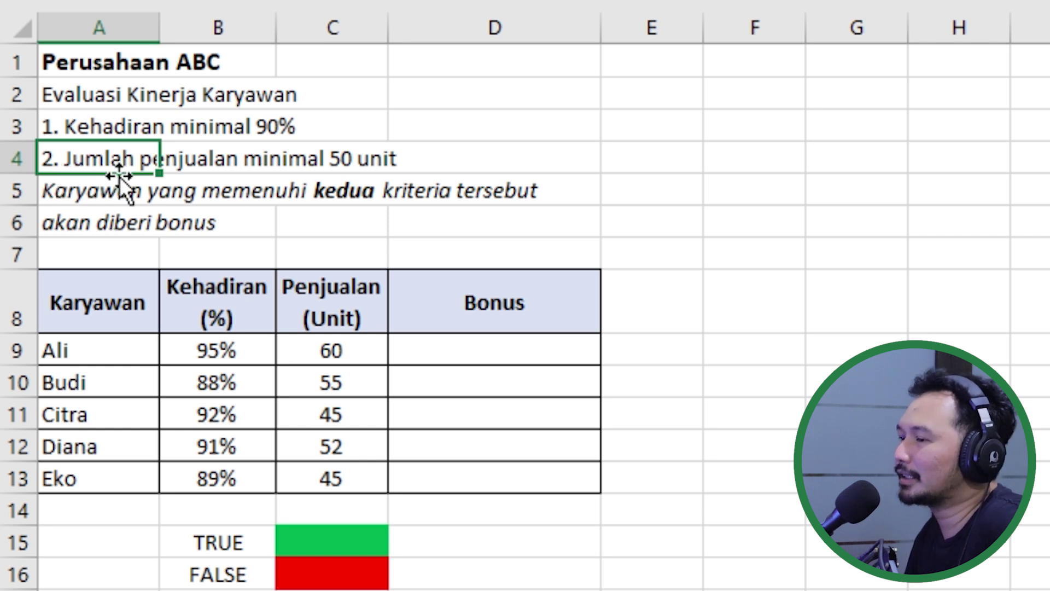
pyautogui.click(70, 191)
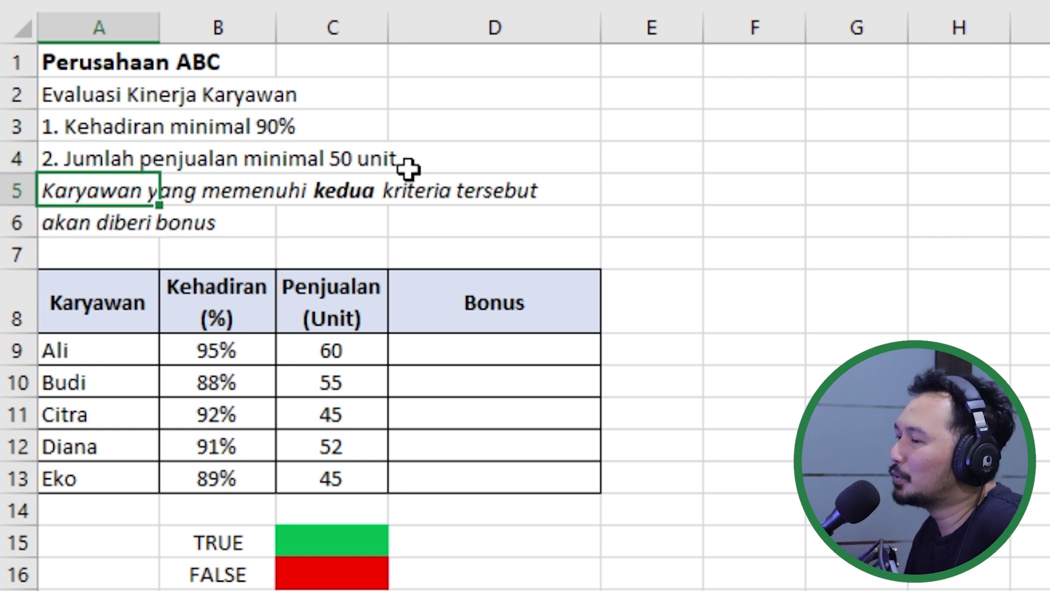
pyautogui.click(60, 222)
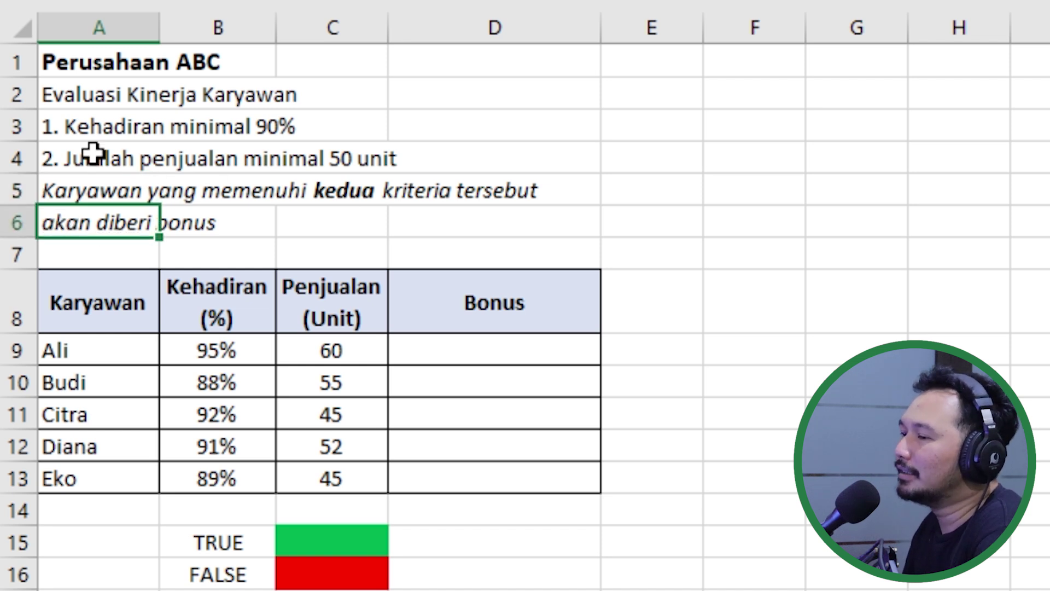
pyautogui.moveTo(68, 133); pyautogui.dragTo(63, 146)
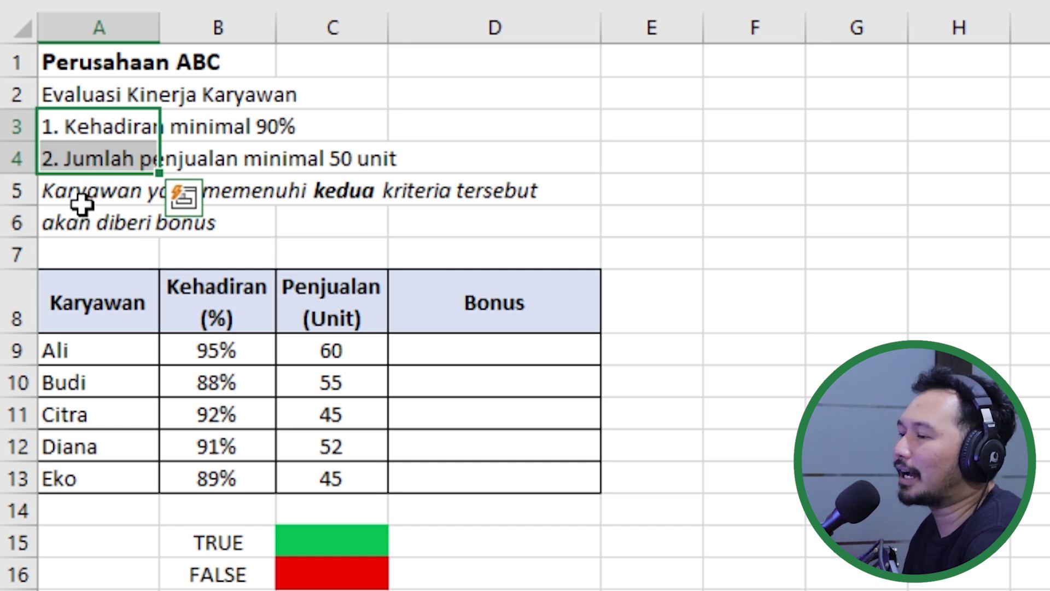
pyautogui.click(70, 154)
pyautogui.click(70, 124)
pyautogui.click(68, 160)
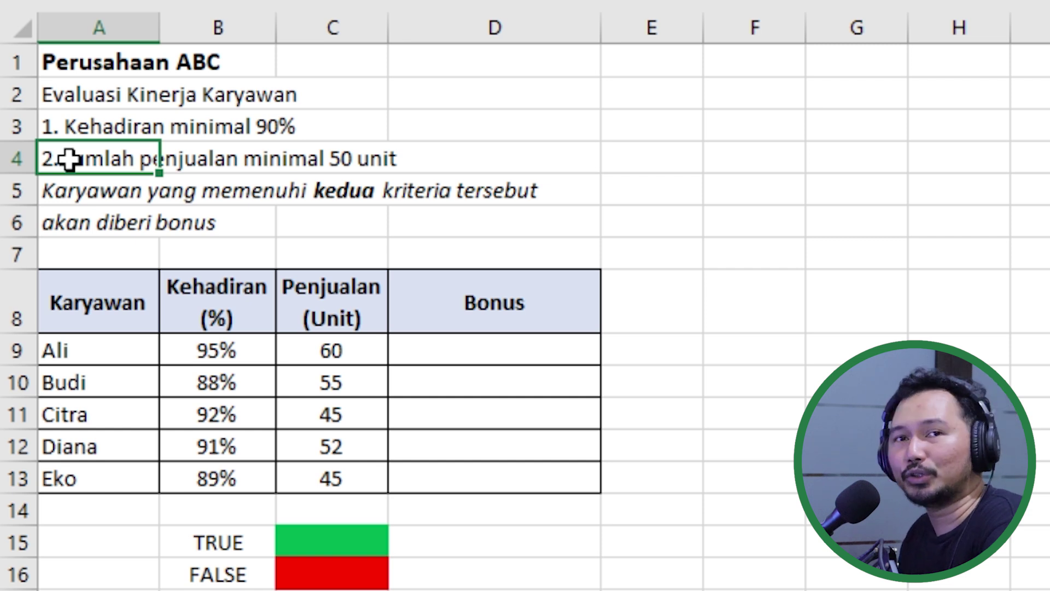
# - Enter the formula =AND(B9>=90%;C9>=50) in cell D9 to test the first employee's attendance and sales for the bonus
pyautogui.click(516, 343)
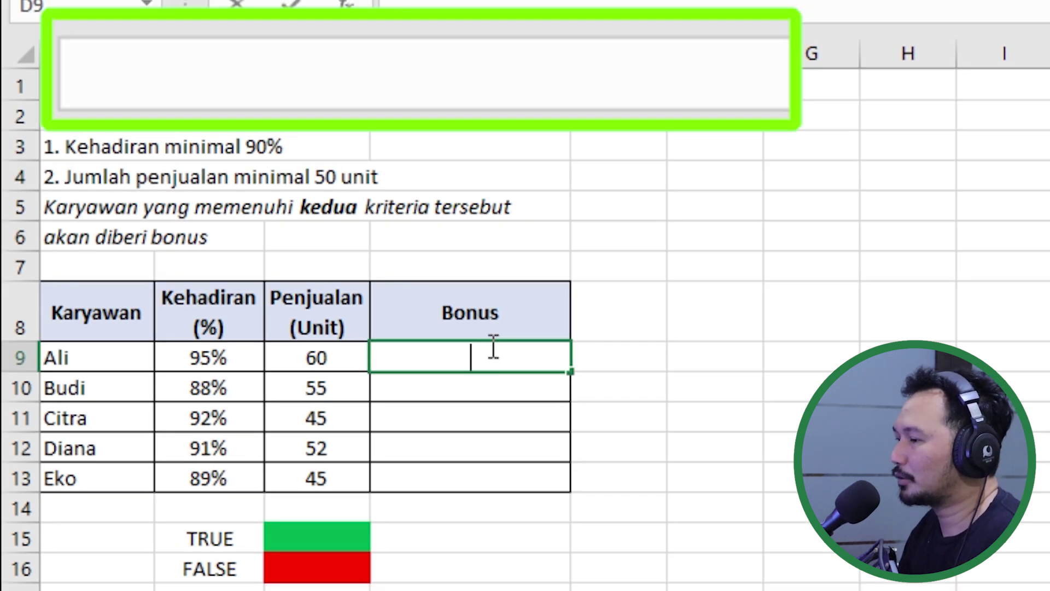
pyautogui.write('=a')
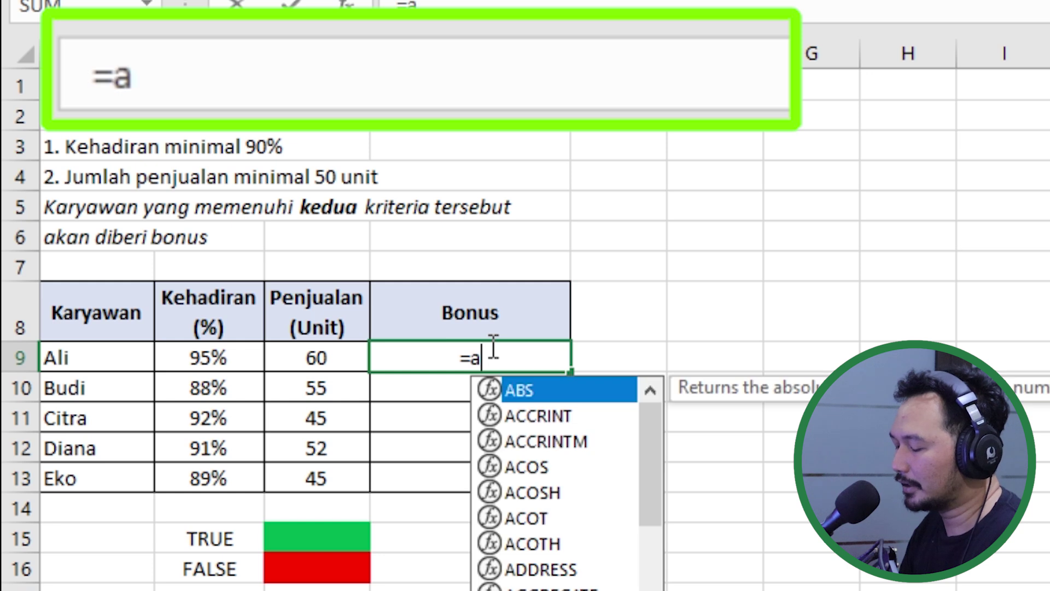
pyautogui.write('nd(')
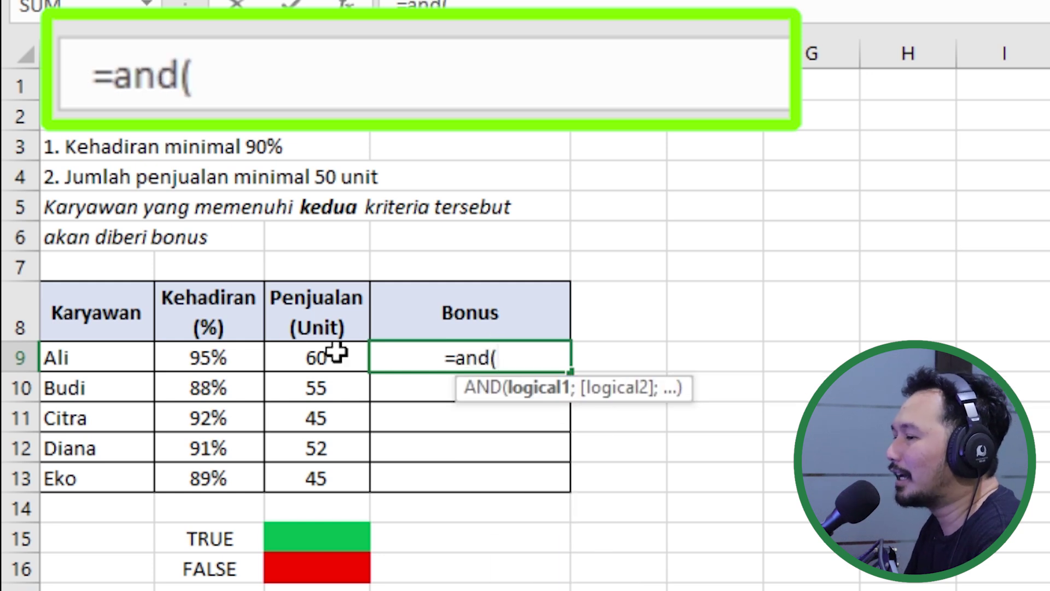
pyautogui.click(232, 355)
pyautogui.write('>')
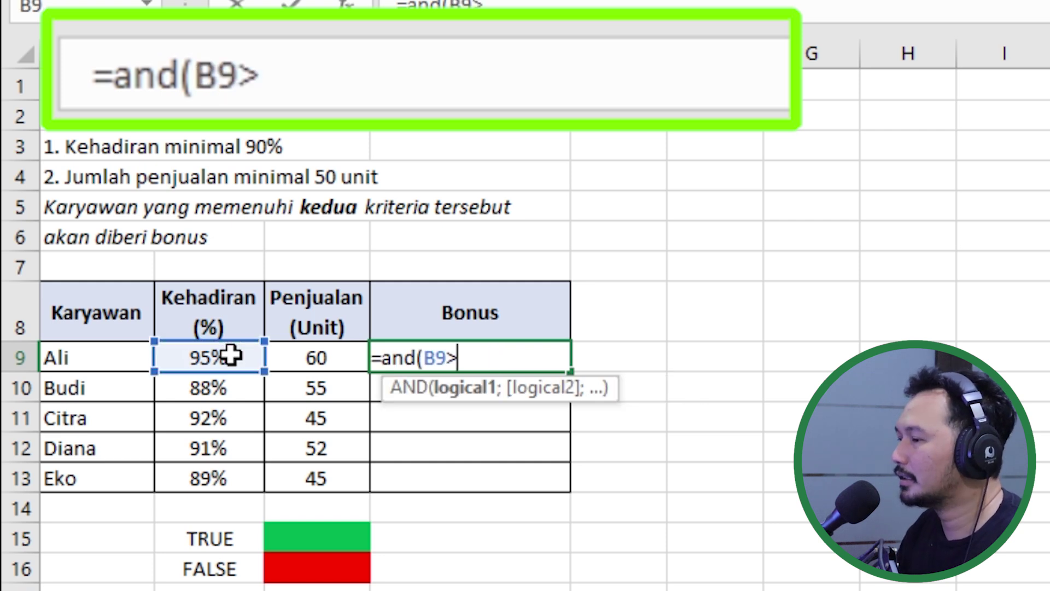
pyautogui.write('=')
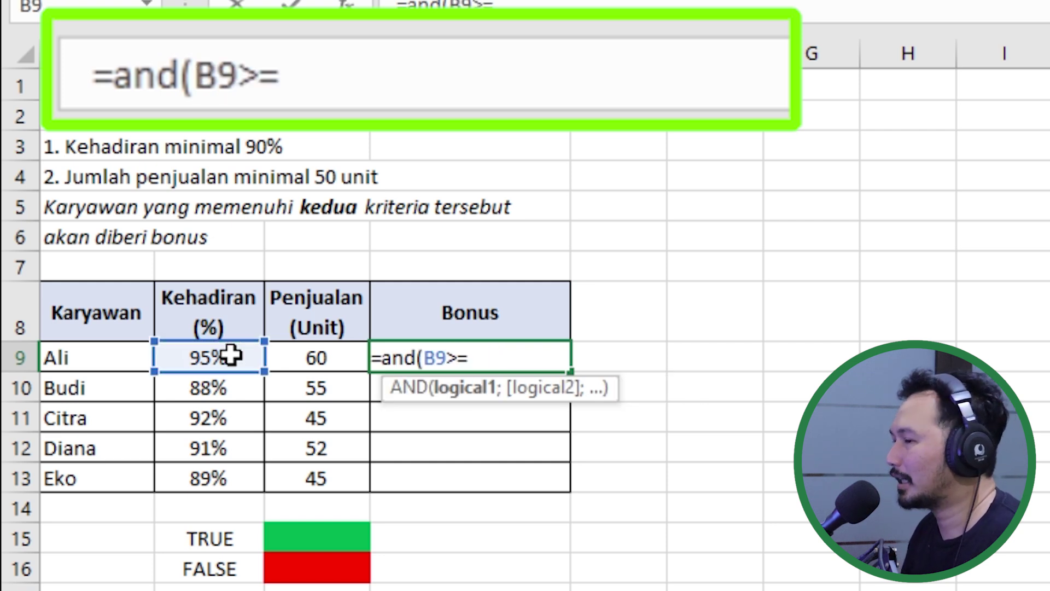
pyautogui.write('90%')
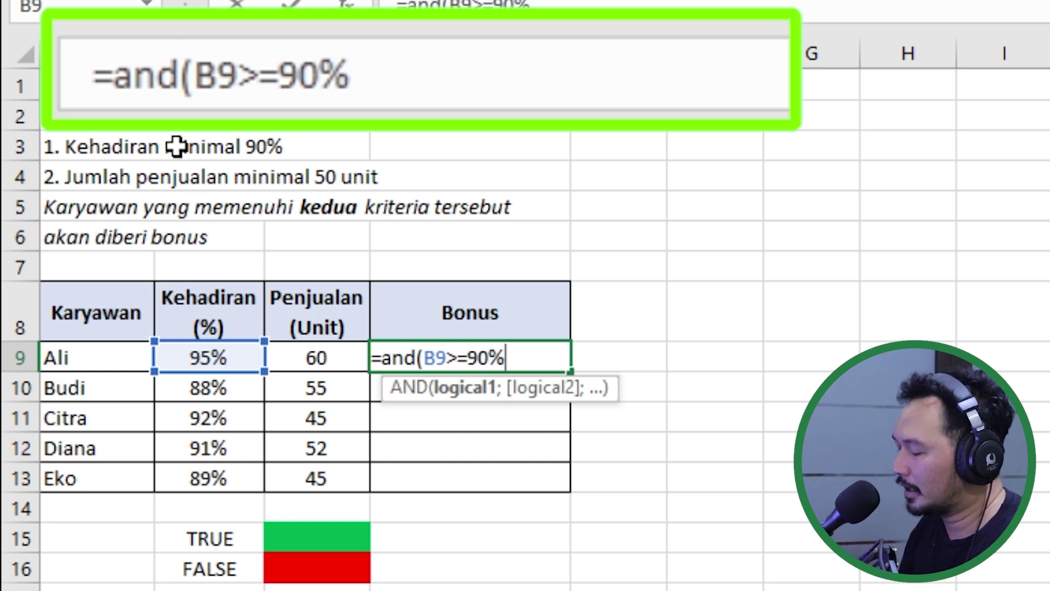
pyautogui.write(';')
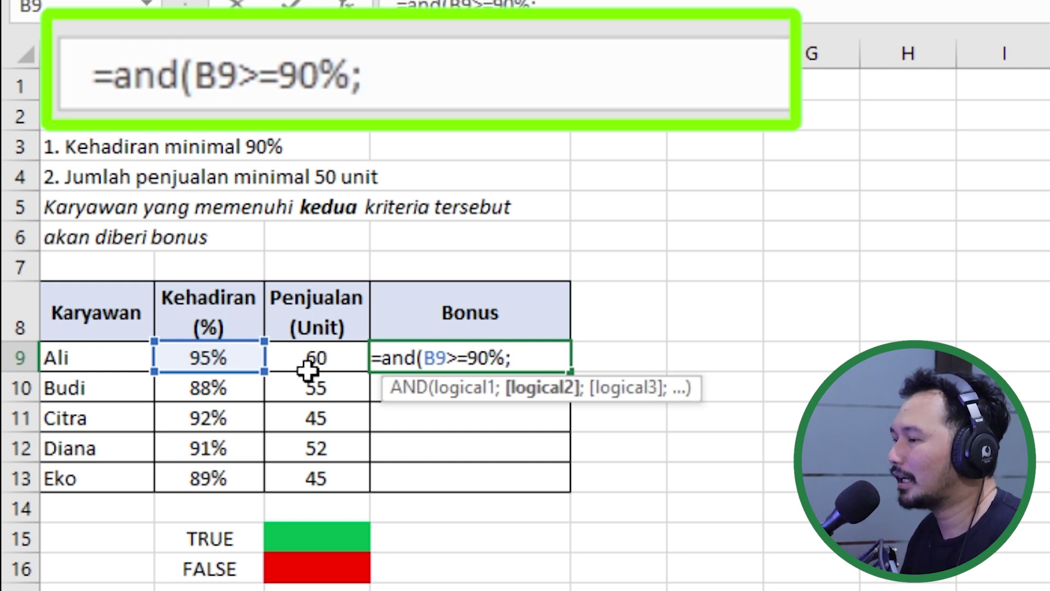
pyautogui.click(324, 356)
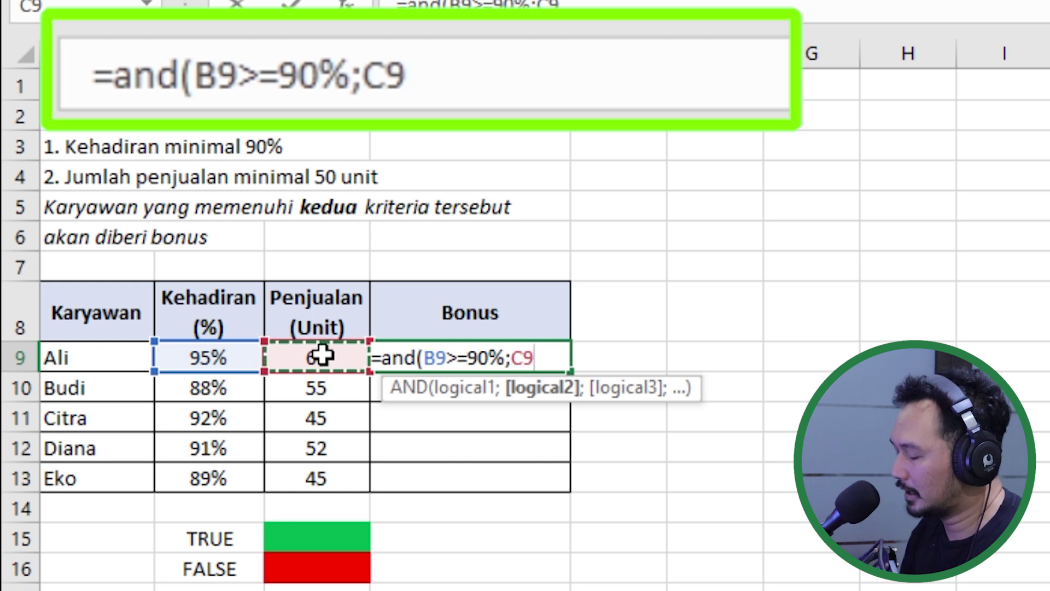
pyautogui.write('>=')
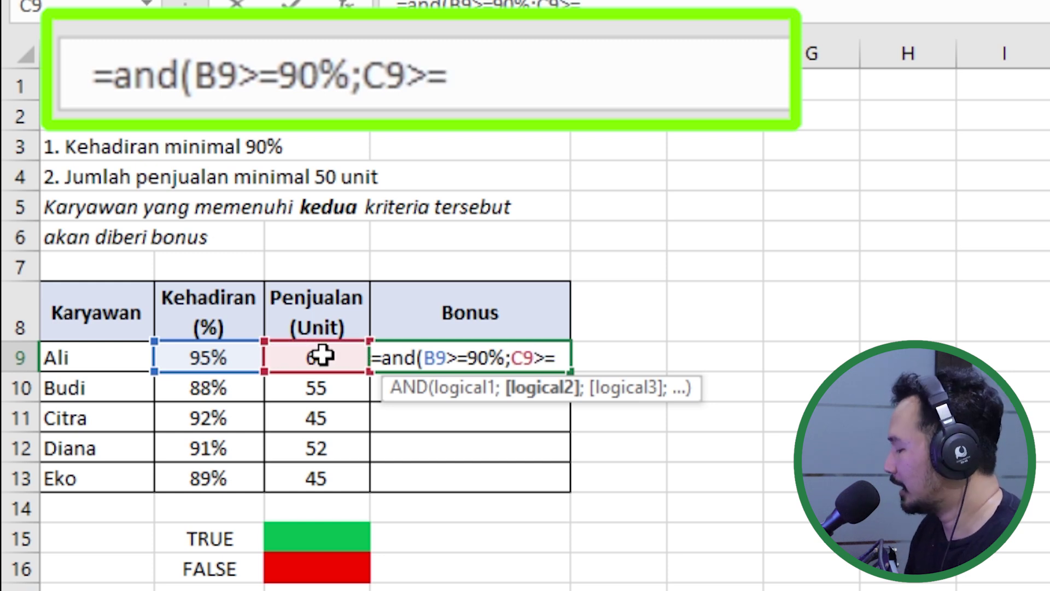
pyautogui.write('50)')
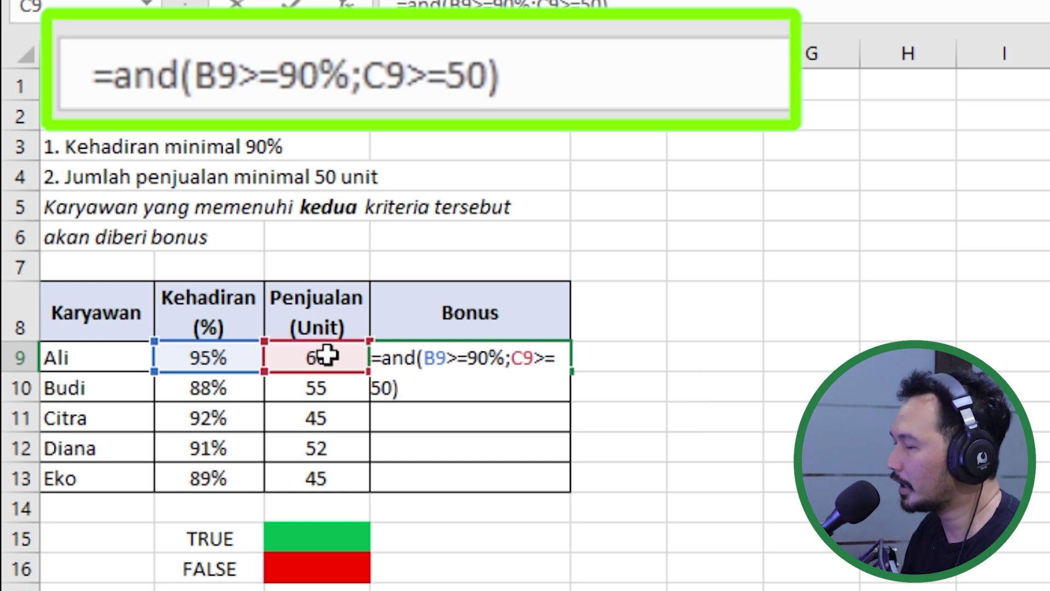
pyautogui.press('Return')
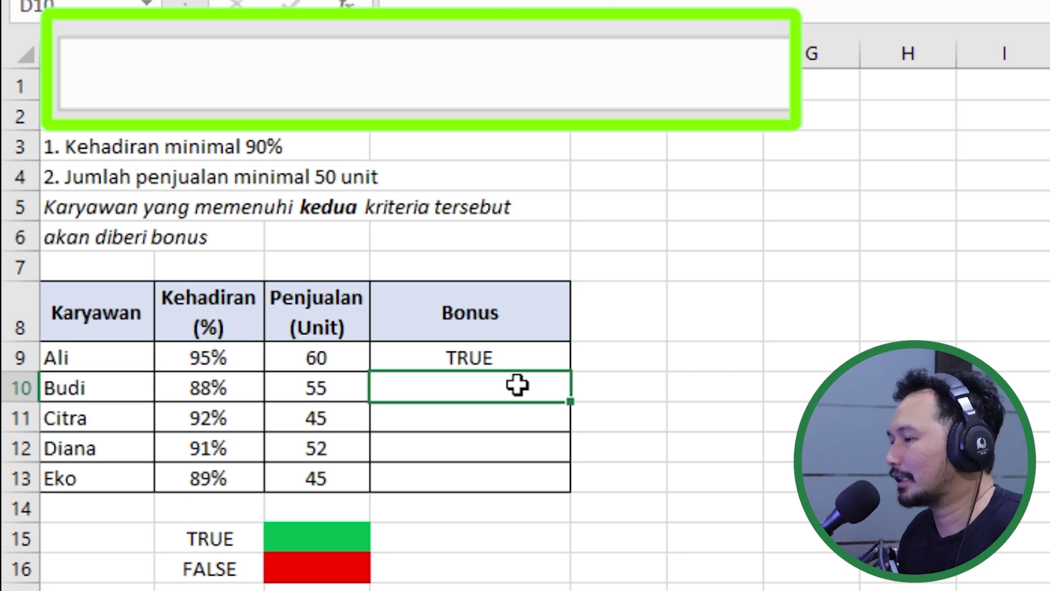
# - Fill the bonus formula from D9 down the Bonus column through D13
pyautogui.click(547, 350)
pyautogui.doubleClick(570, 372)
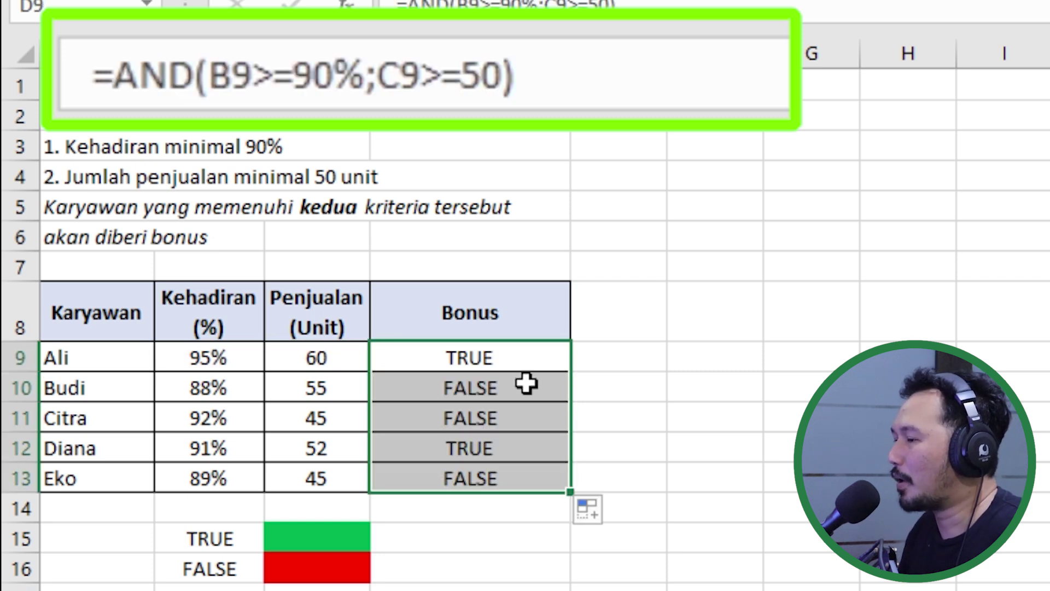
pyautogui.click(506, 386)
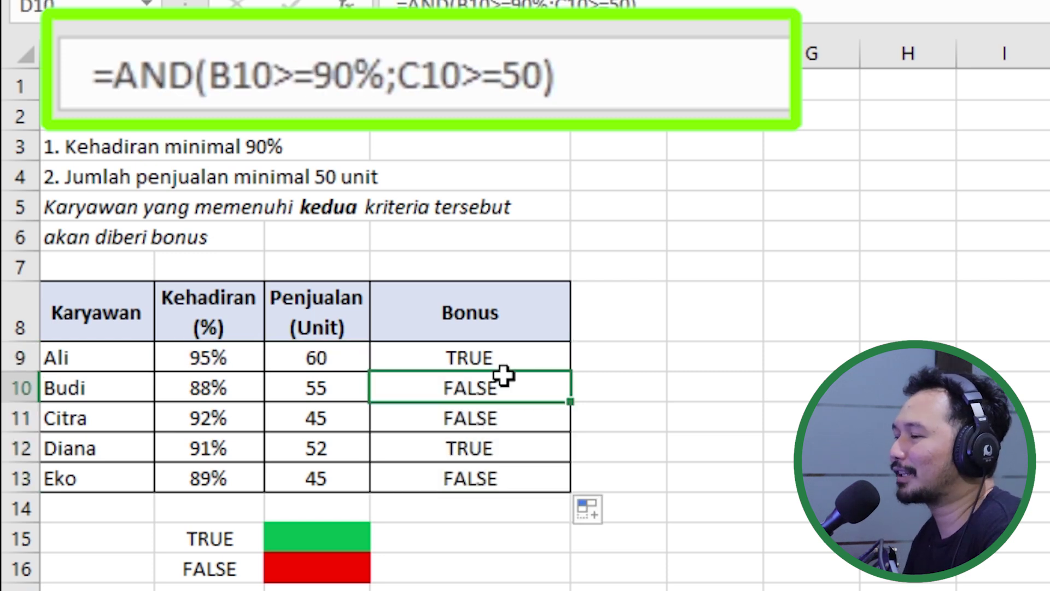
# - Fill the first employee's attendance cell B9 and sales cell C9 green to mark both criteria as TRUE, and compare with the bonus result
pyautogui.click(504, 361)
pyautogui.click(208, 358)
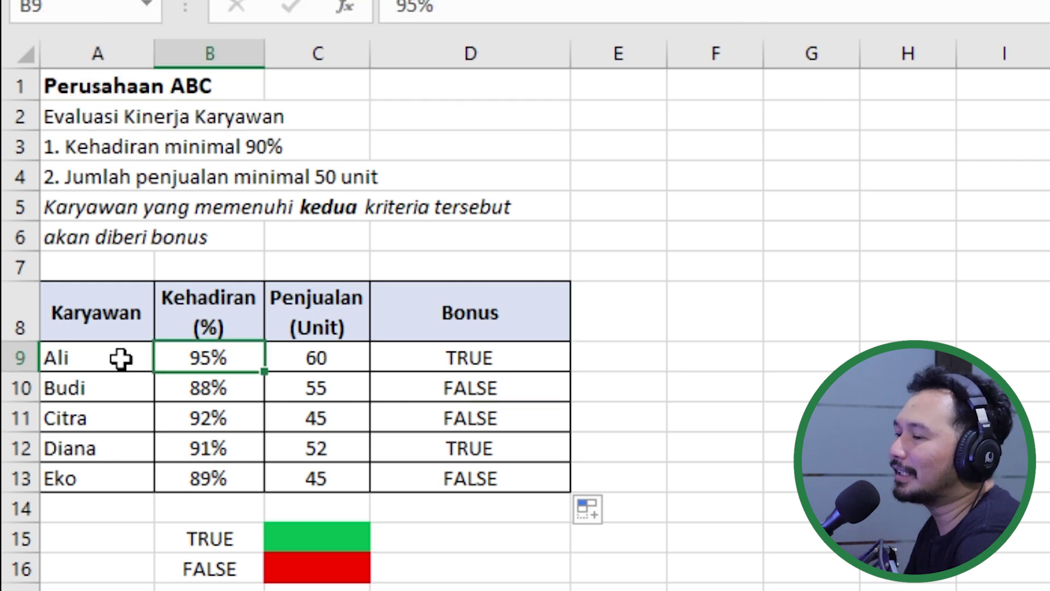
pyautogui.click(120, 358)
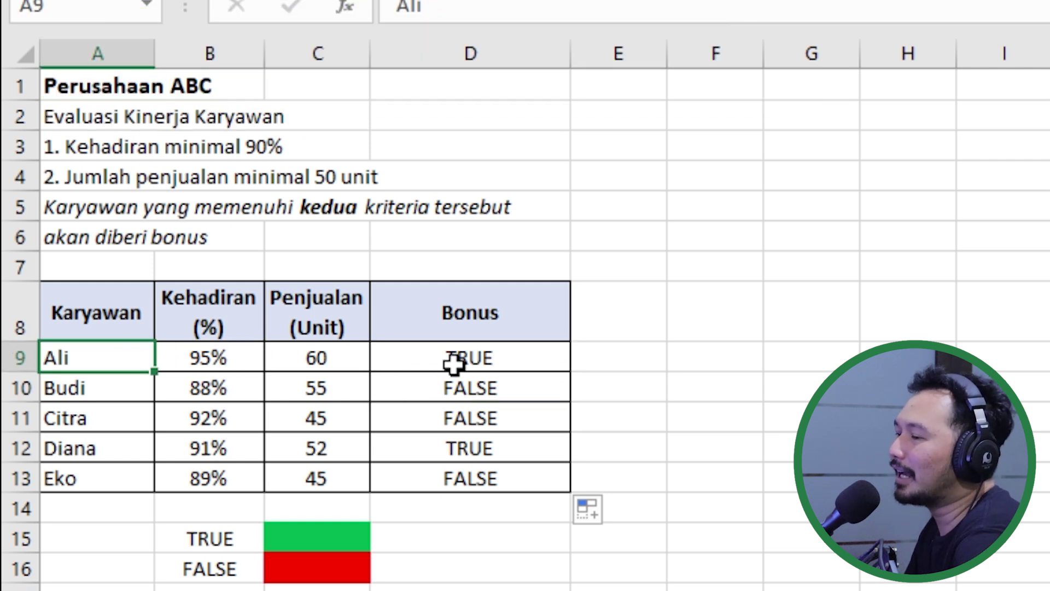
pyautogui.click(511, 358)
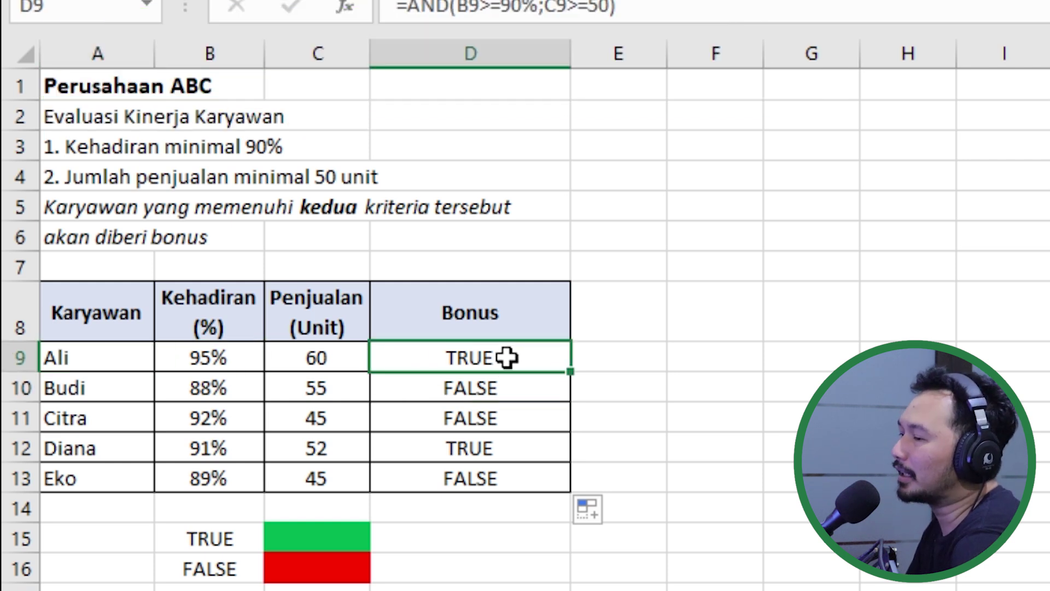
pyautogui.click(241, 360)
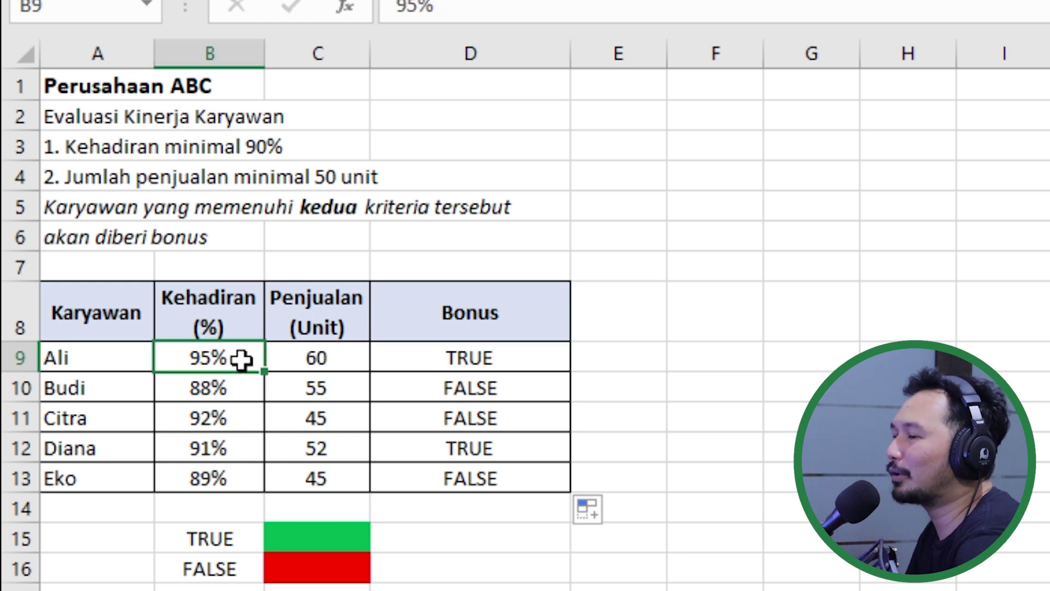
pyautogui.click(409, 0)
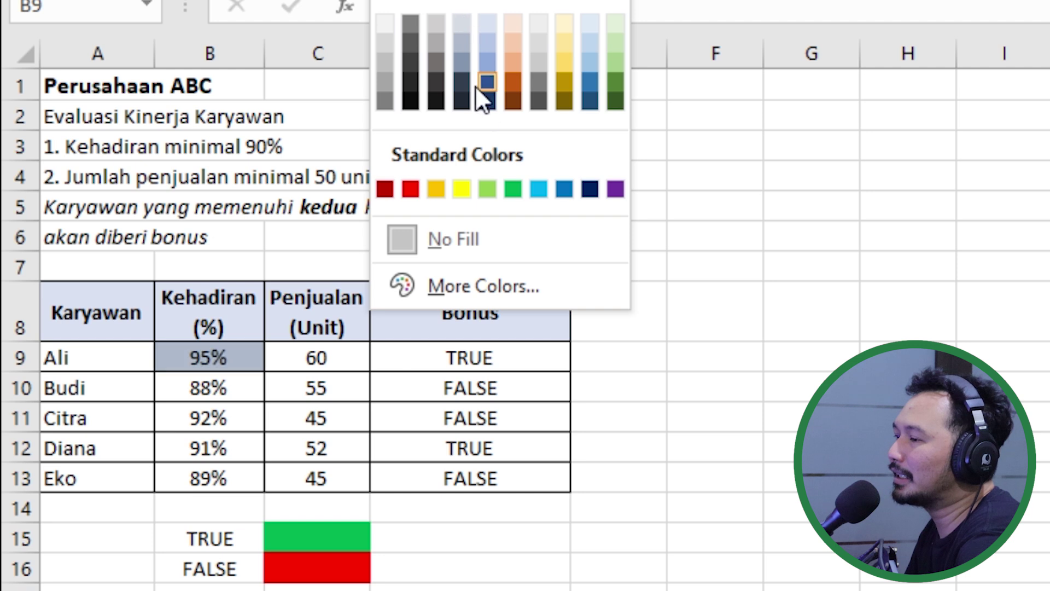
pyautogui.click(513, 189)
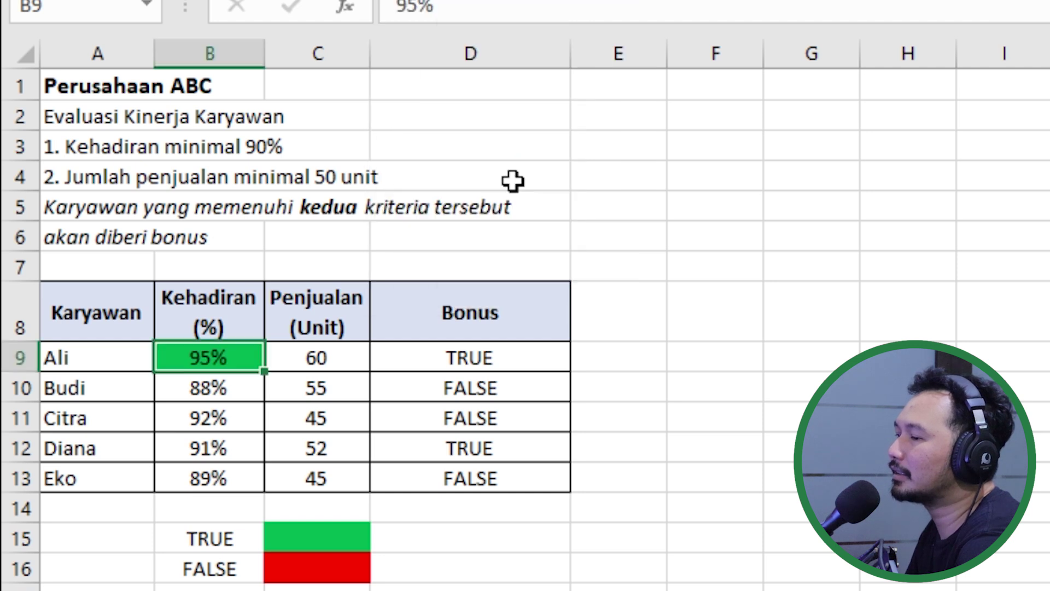
pyautogui.click(328, 352)
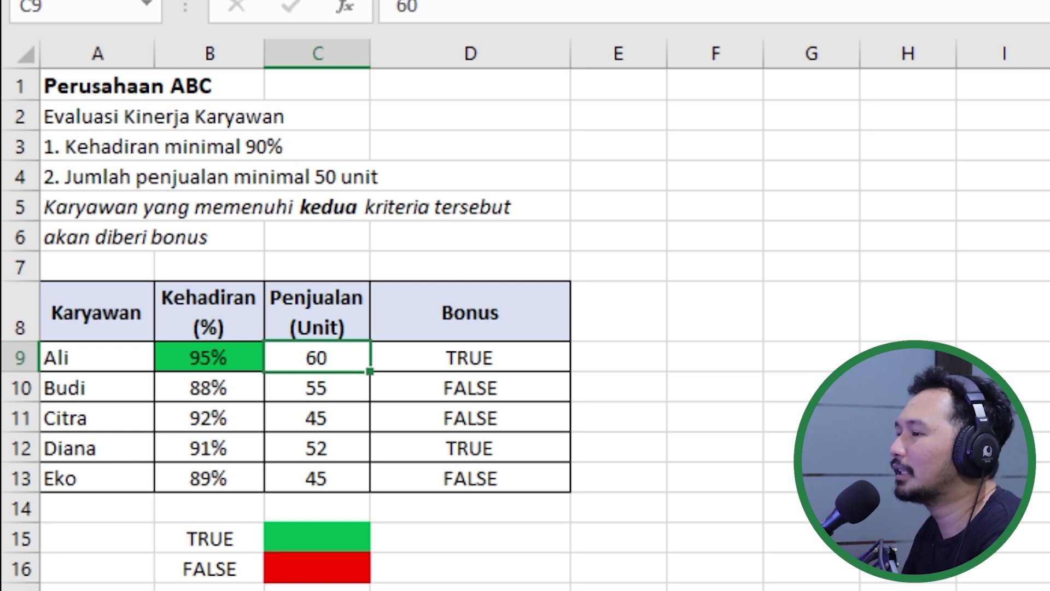
pyautogui.click(227, 356)
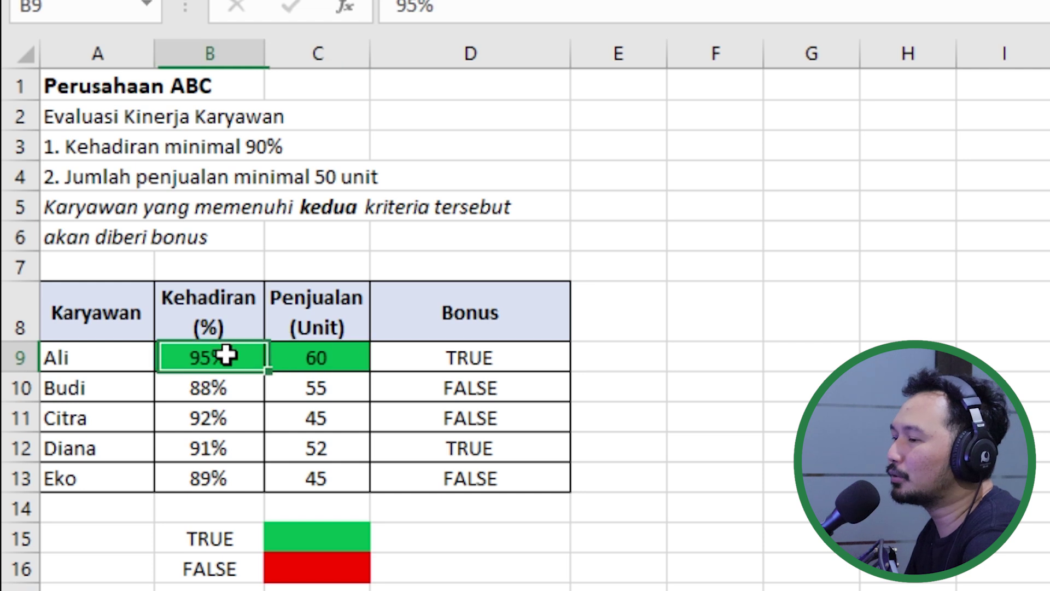
pyautogui.click(319, 350)
pyautogui.click(508, 358)
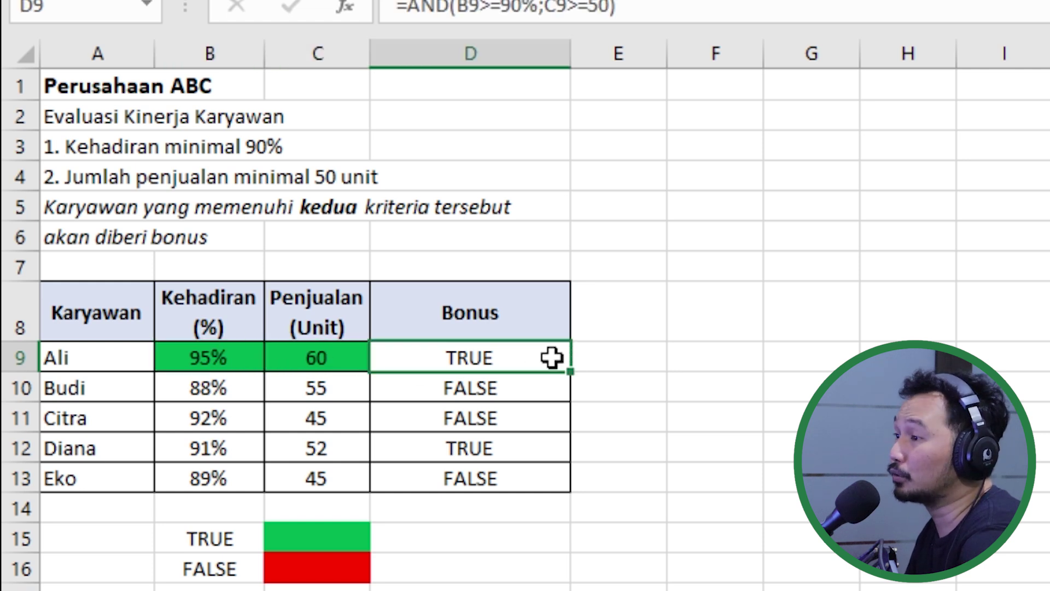
# - Fill attendance cell B10 red for FALSE and sales cell C10 green for TRUE, and check them against the bonus result in D10
pyautogui.click(212, 390)
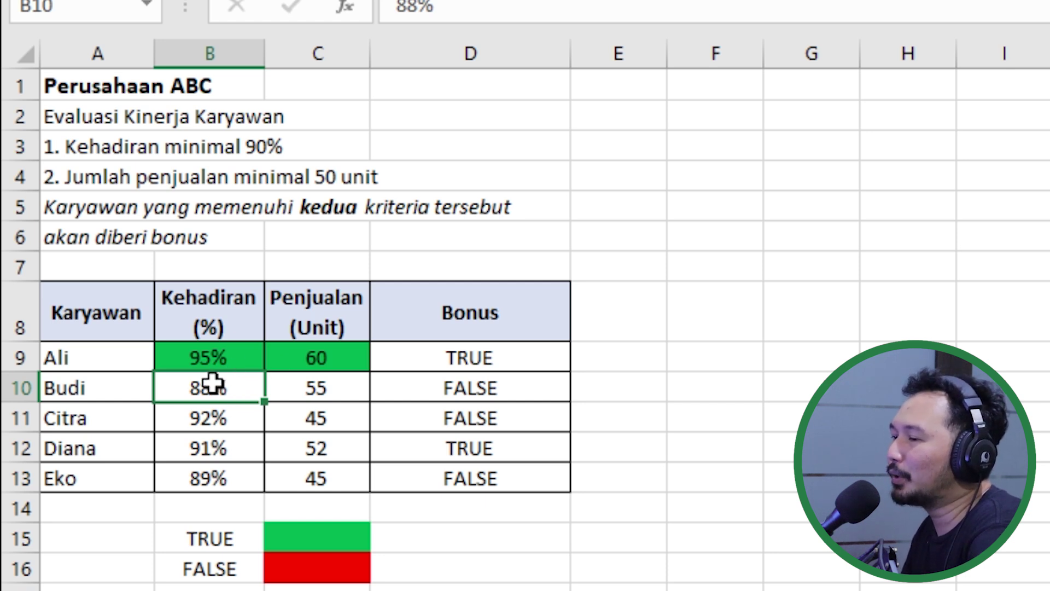
pyautogui.click(396, 1)
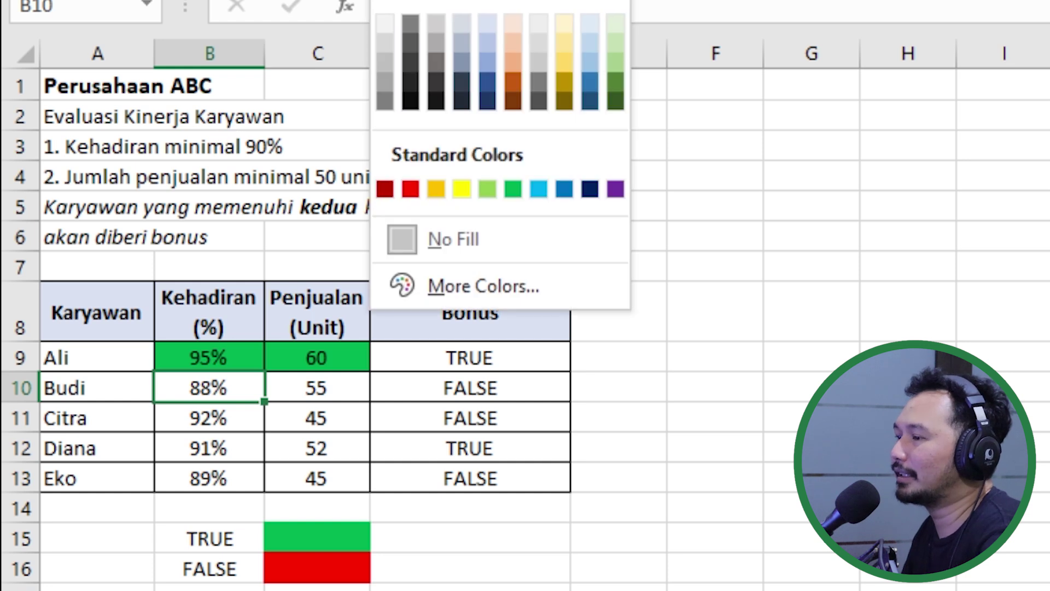
pyautogui.click(409, 186)
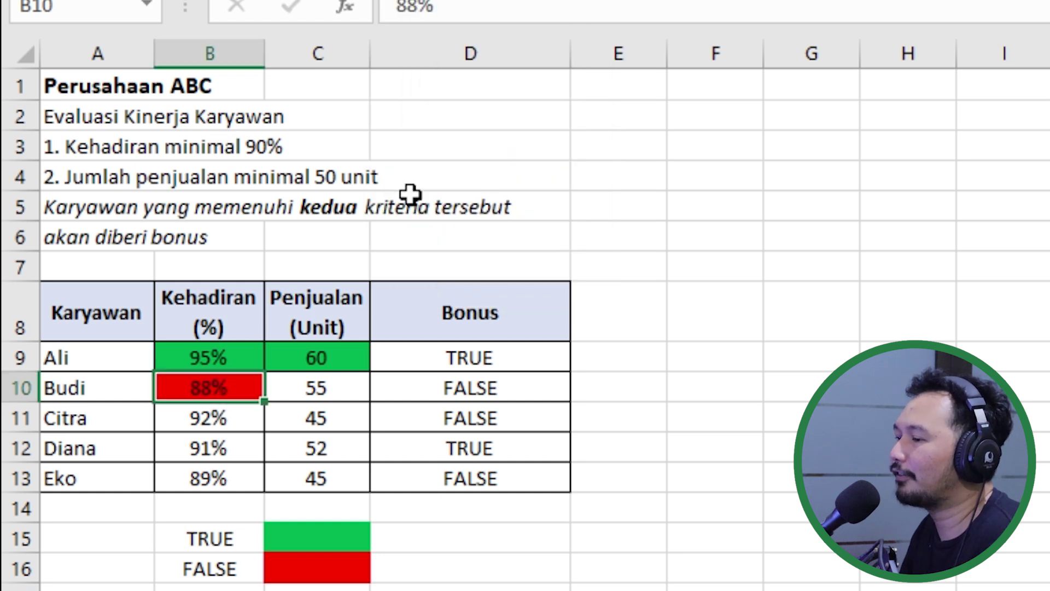
pyautogui.click(319, 383)
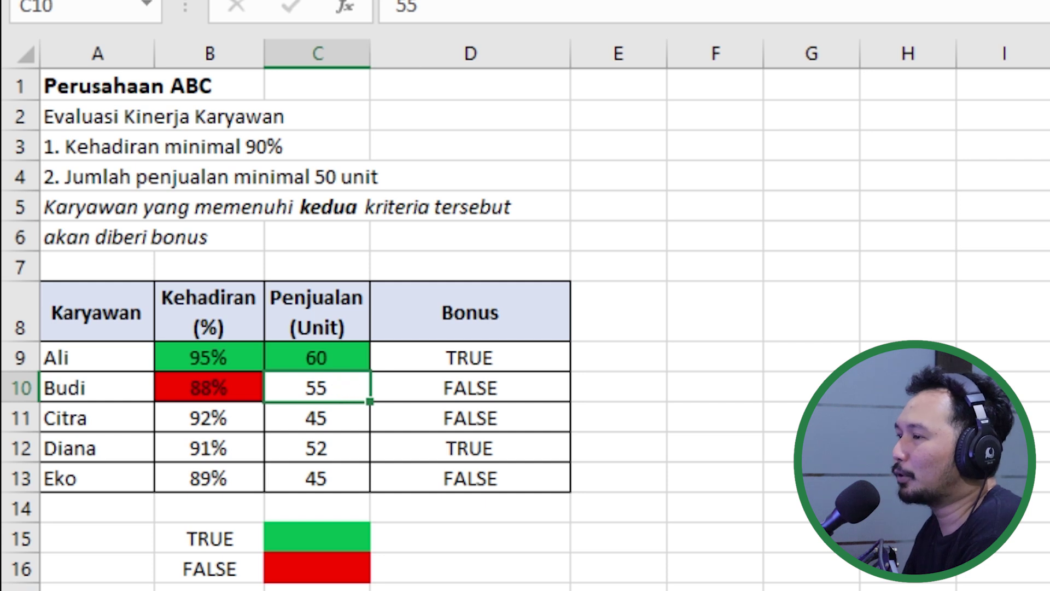
pyautogui.click(407, 2)
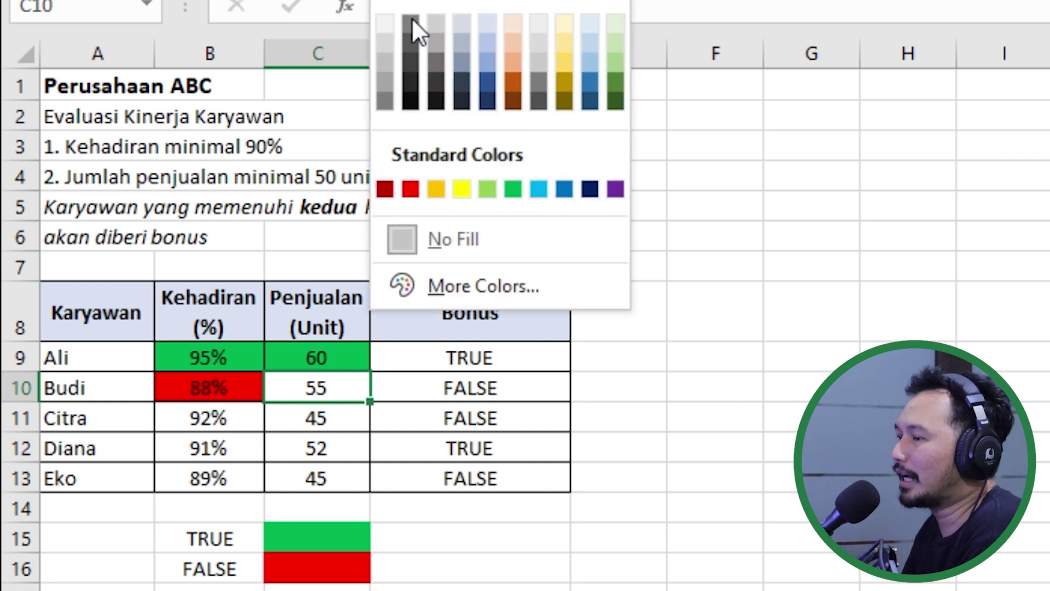
pyautogui.click(507, 193)
pyautogui.click(205, 378)
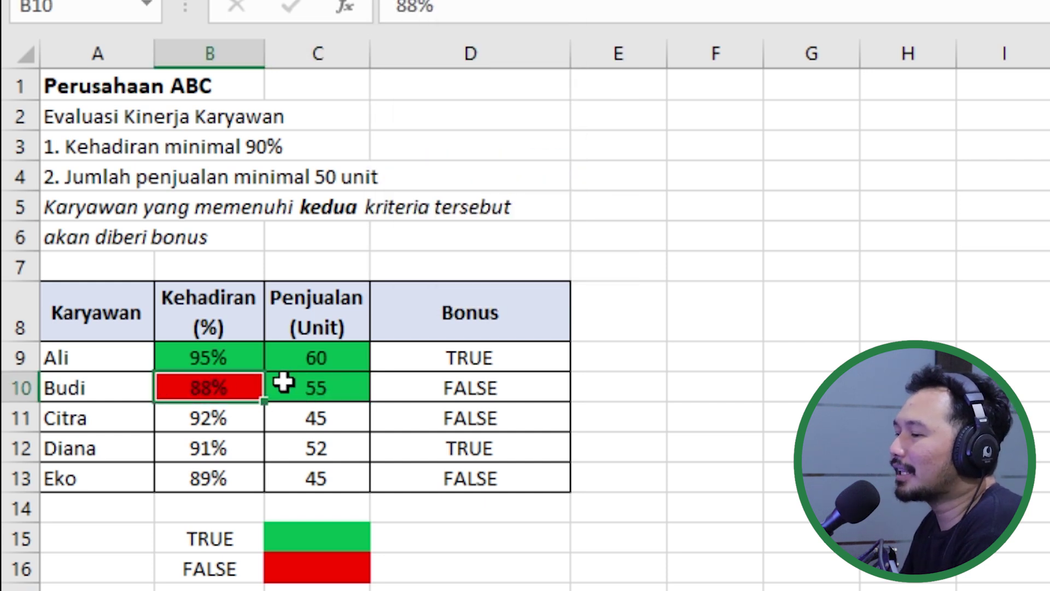
pyautogui.click(309, 389)
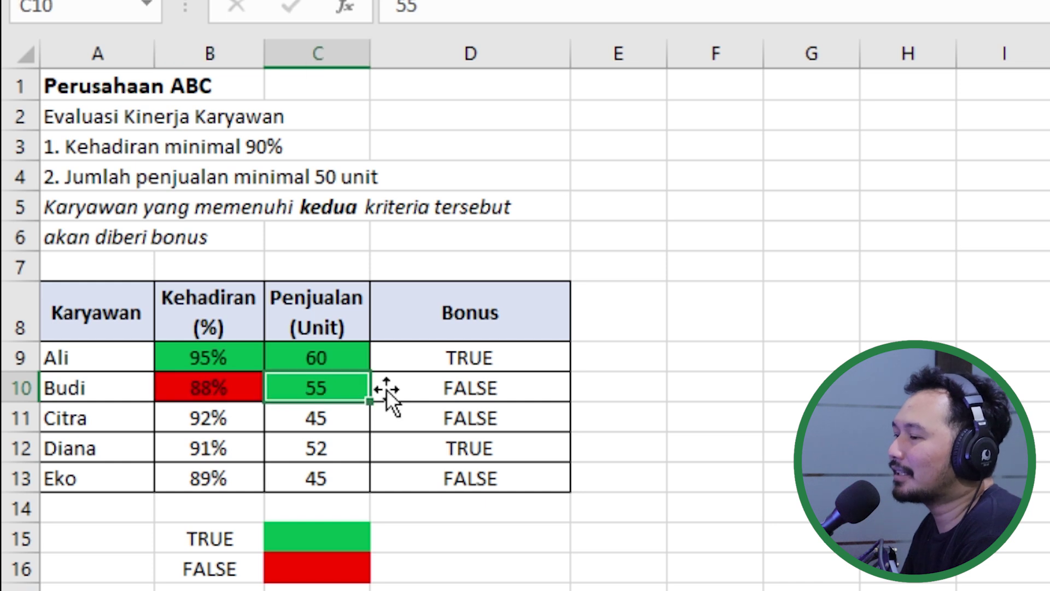
pyautogui.click(509, 391)
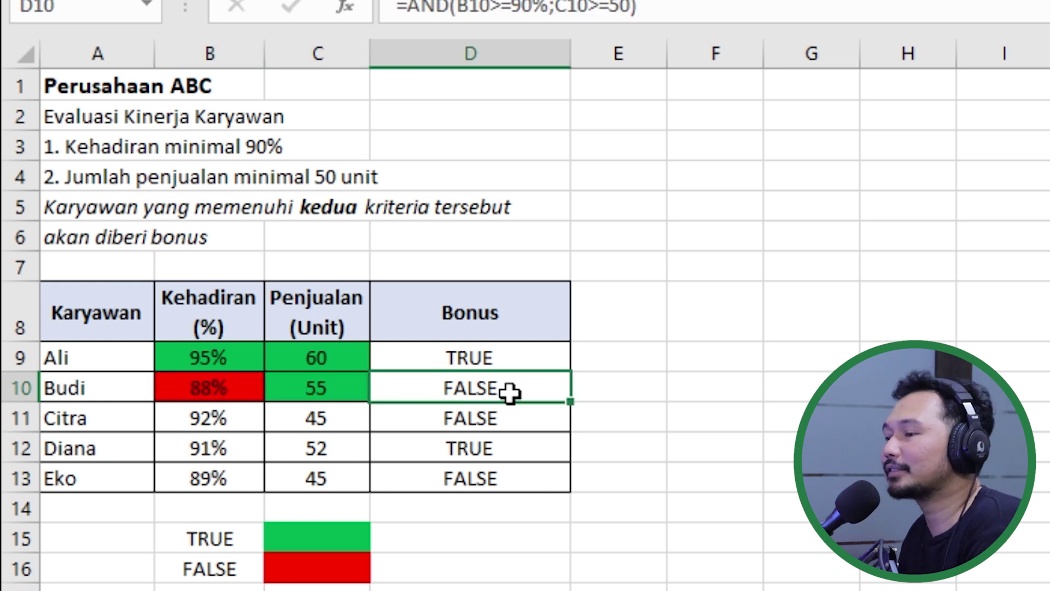
# - Color attendance cell B11 green as met and sales cell C11 red as not met, and compare with the bonus result in D11
pyautogui.click(219, 419)
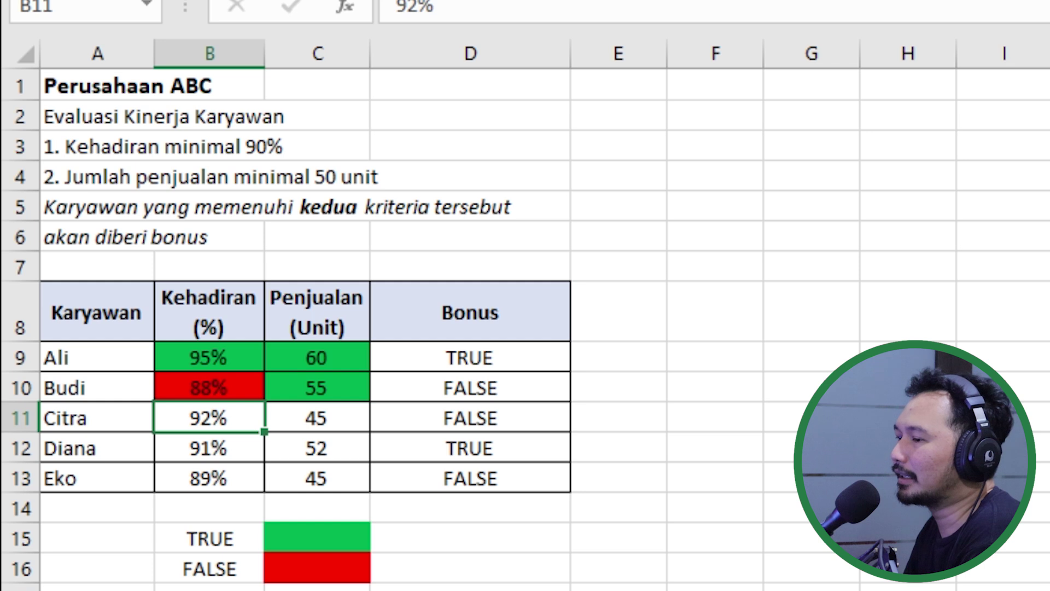
pyautogui.click(385, 1)
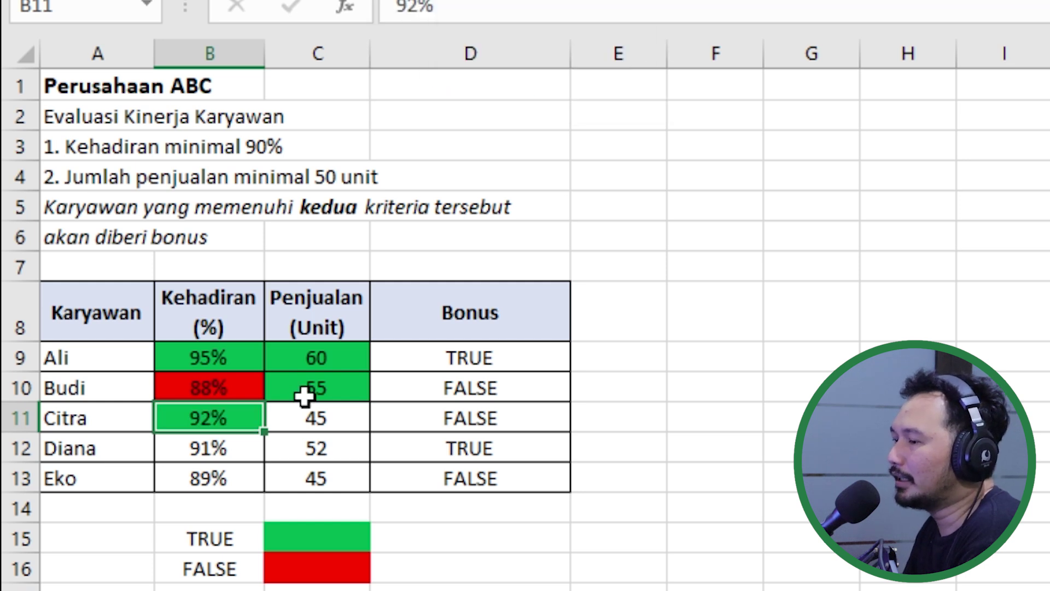
pyautogui.click(333, 417)
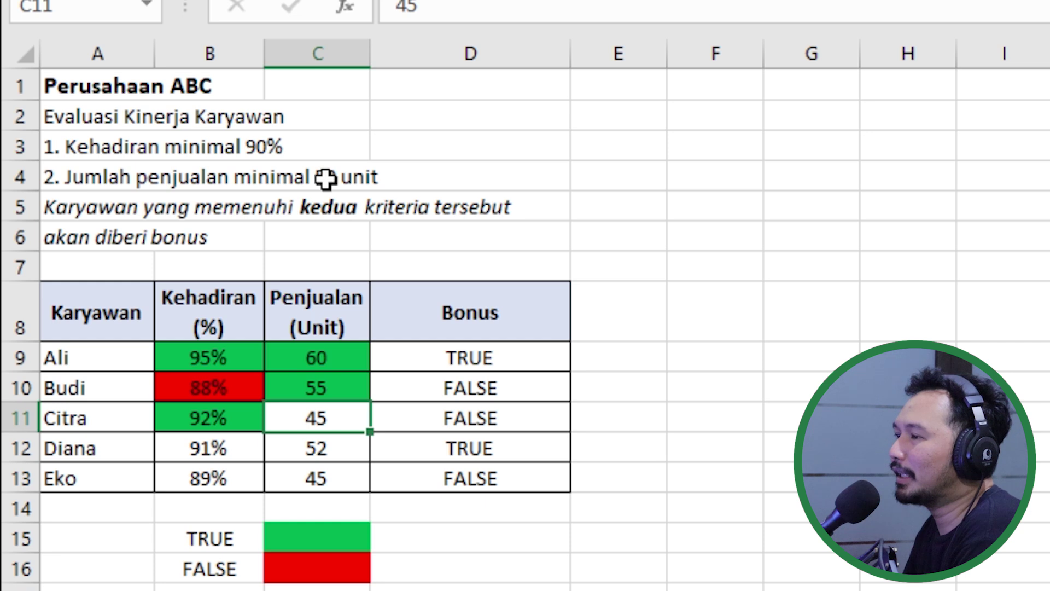
pyautogui.click(401, 1)
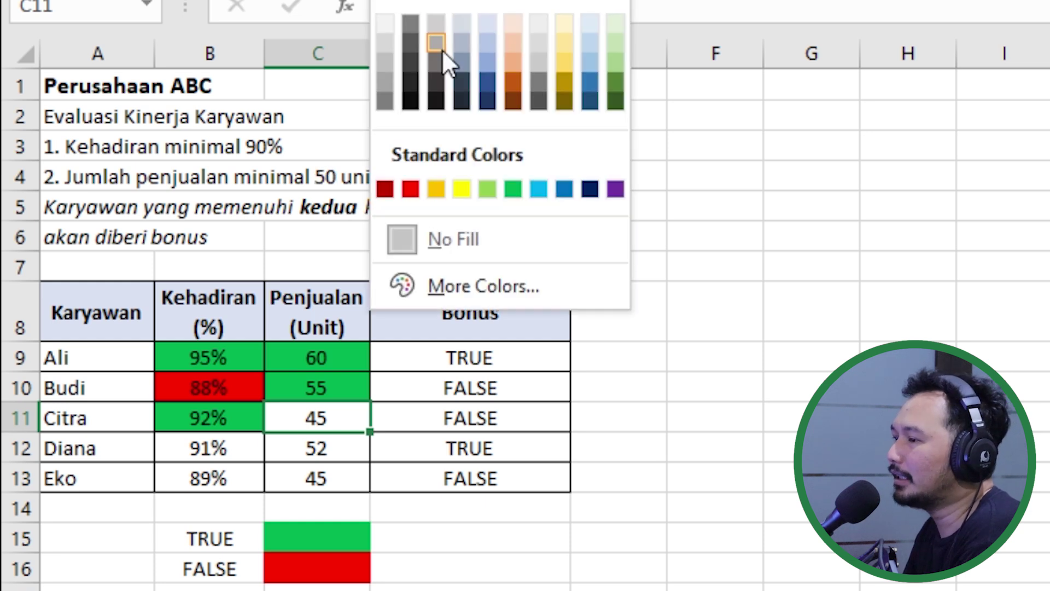
pyautogui.click(415, 187)
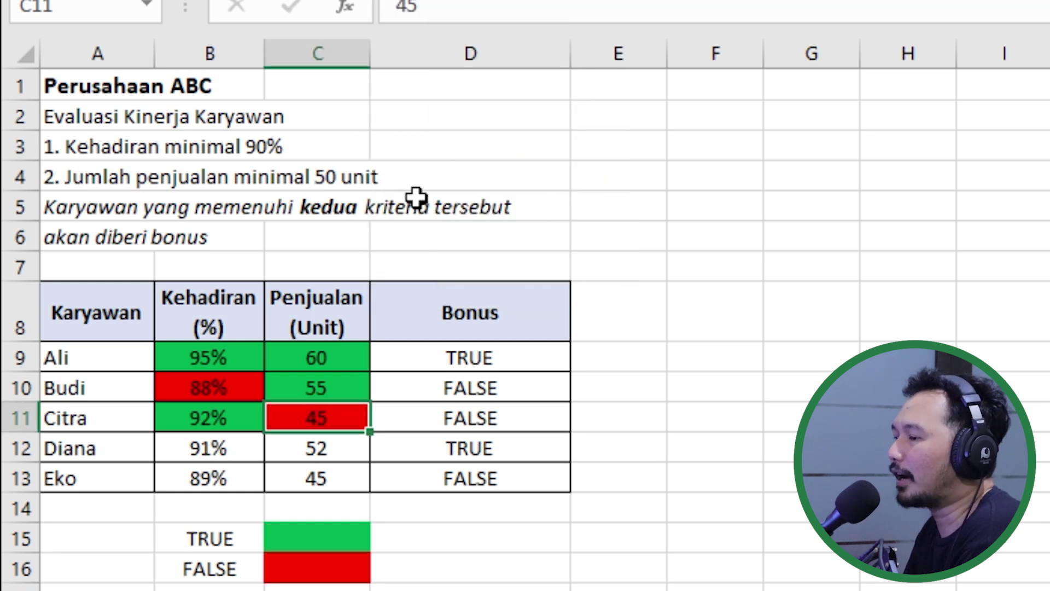
pyautogui.click(483, 416)
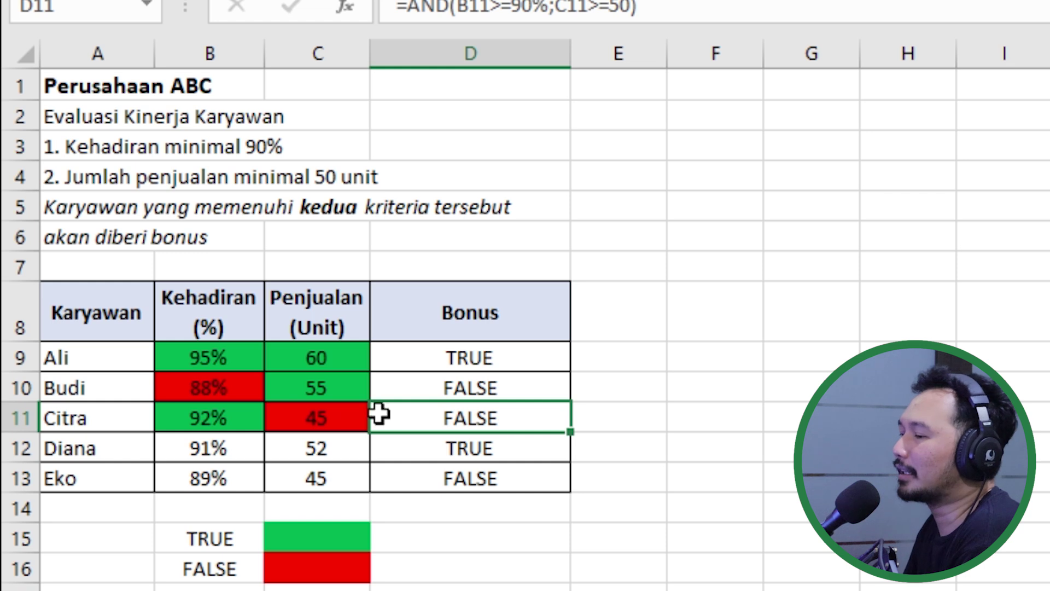
pyautogui.click(354, 417)
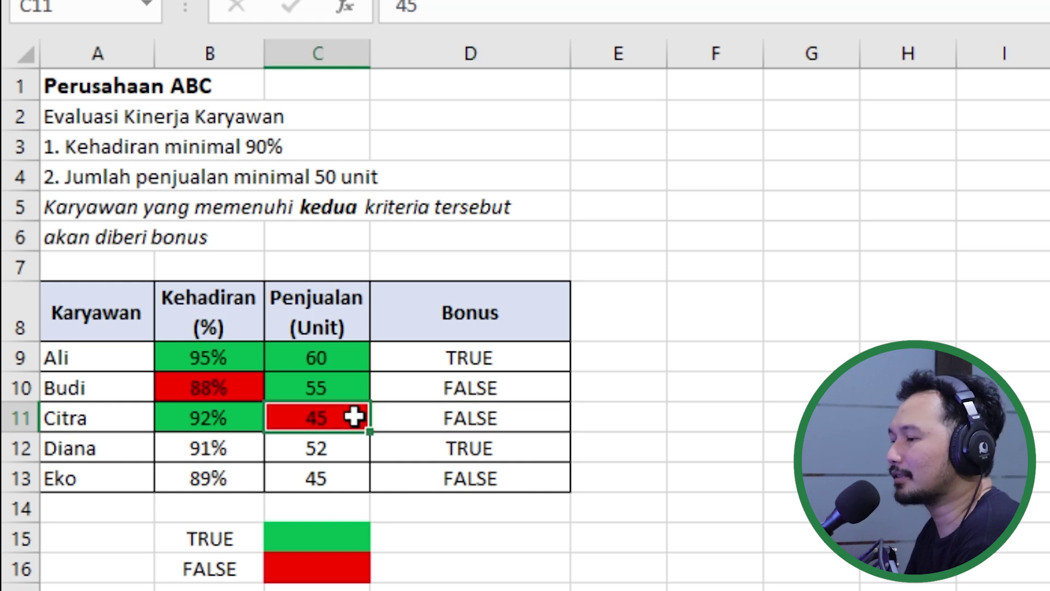
# - Mark both criteria cells of the fourth employee, B12 and C12, with a green fill and compare with the bonus result in D12
pyautogui.click(215, 448)
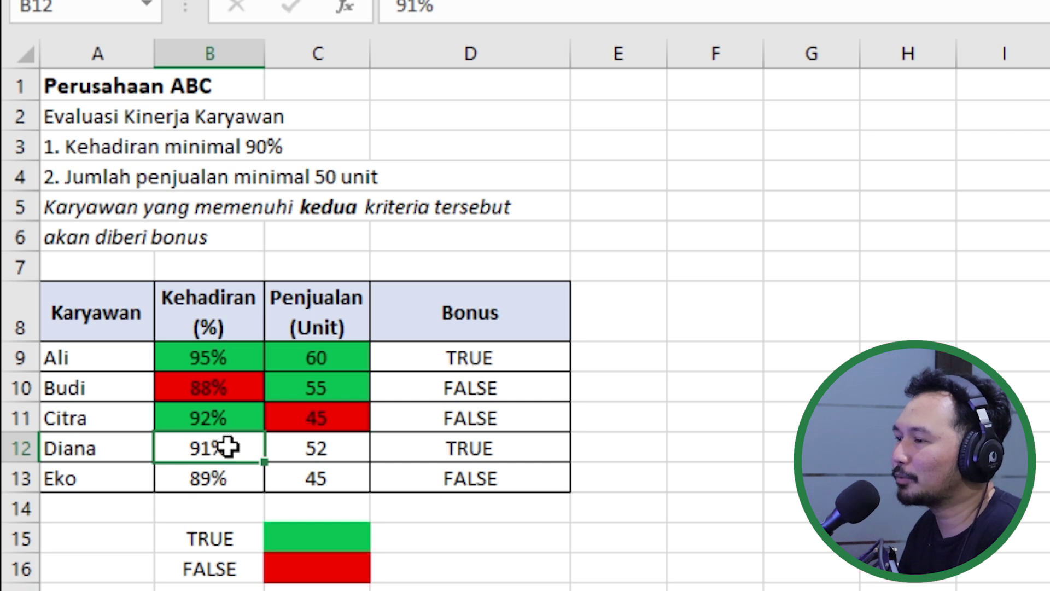
pyautogui.click(410, 0)
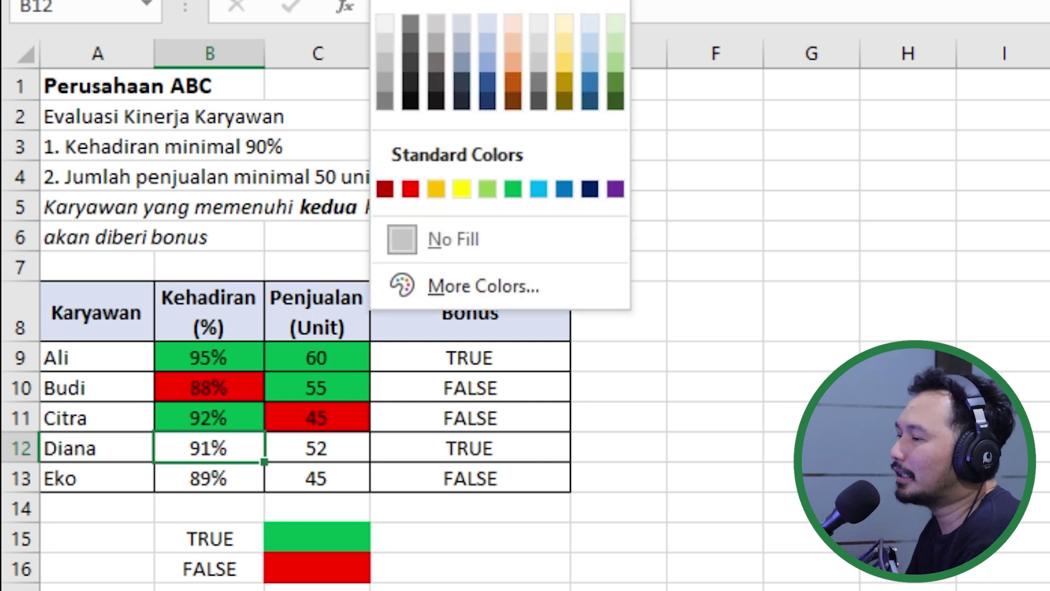
pyautogui.click(516, 187)
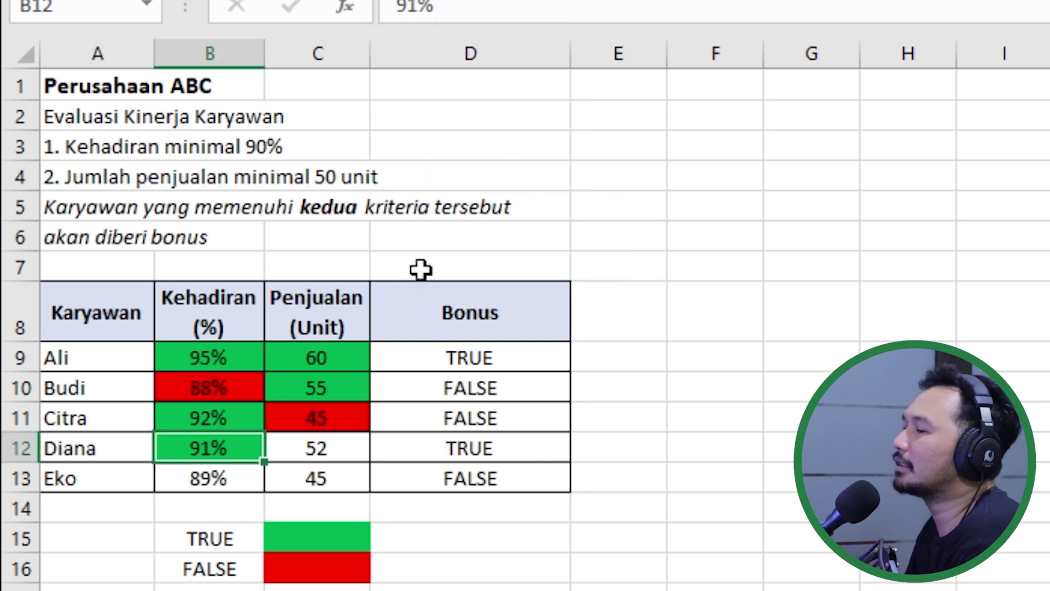
pyautogui.click(335, 448)
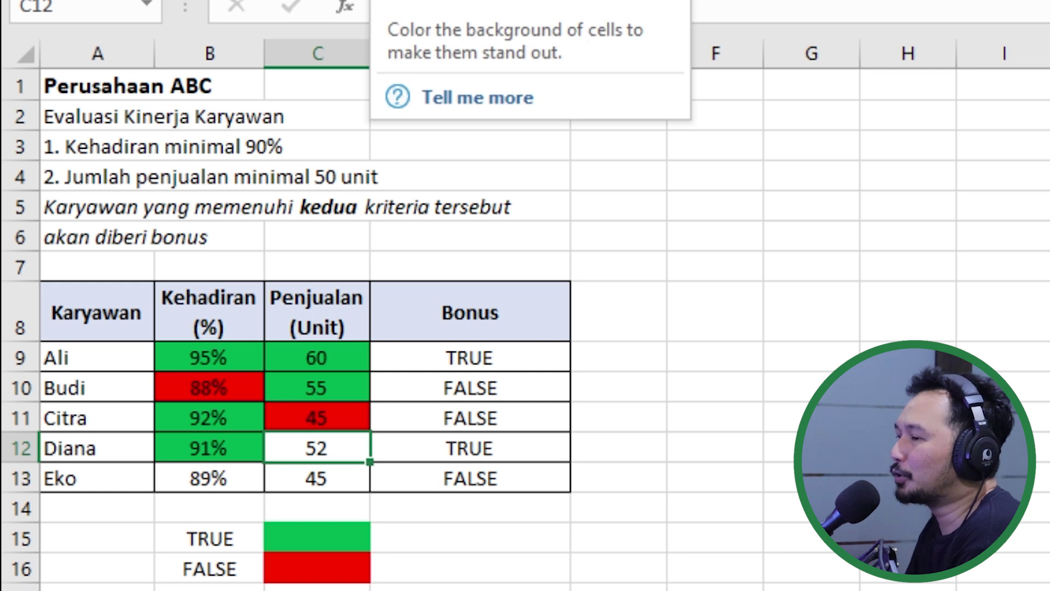
pyautogui.click(377, 3)
pyautogui.click(208, 447)
pyautogui.click(357, 445)
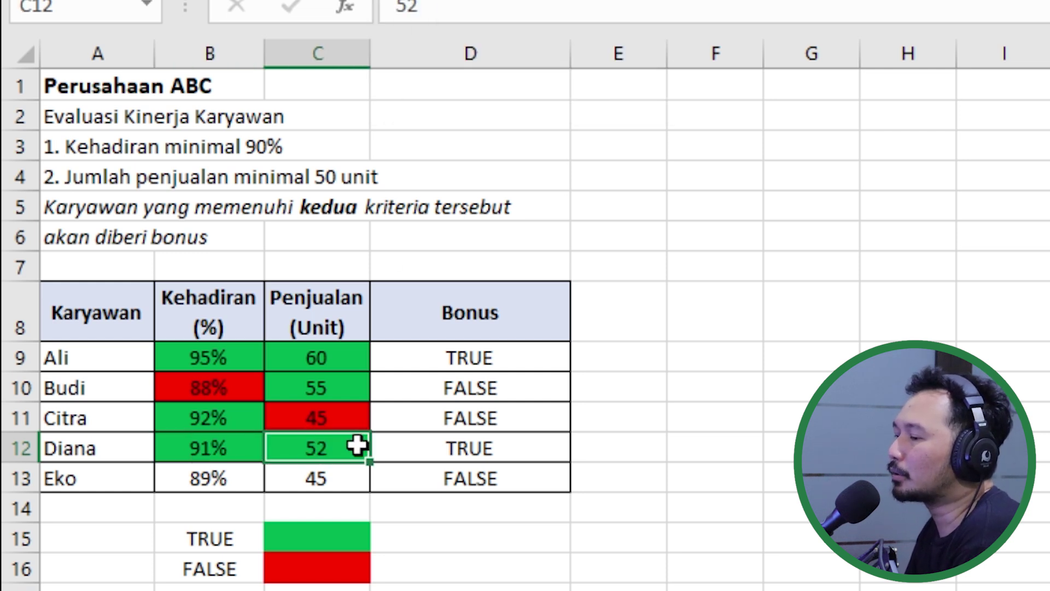
pyautogui.click(493, 445)
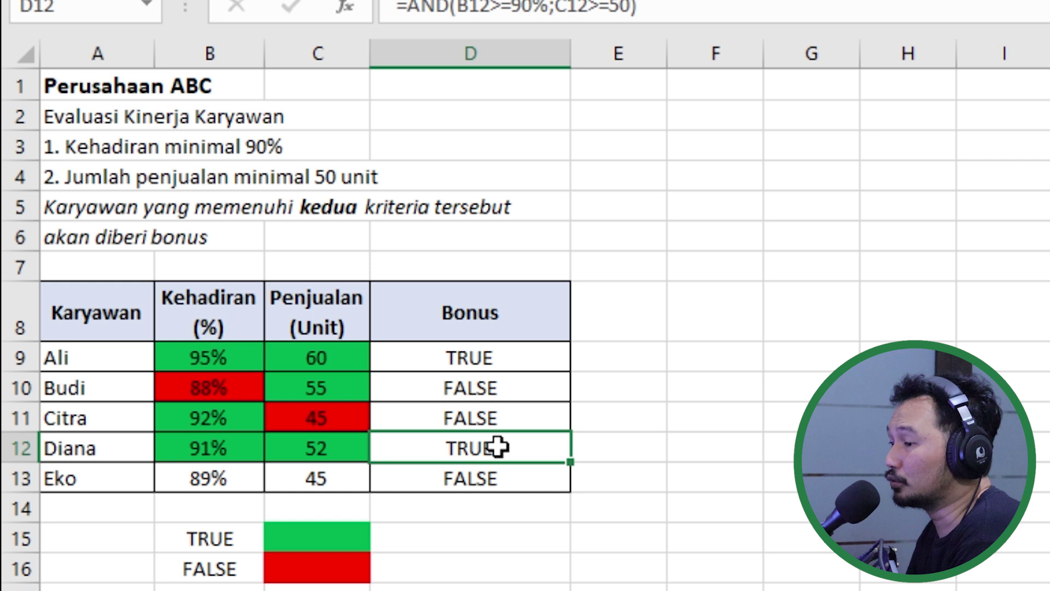
# - Fill the last employee's attendance cell B13 and sales cell C13 red for FALSE, and check the bonus result in D13
pyautogui.click(230, 478)
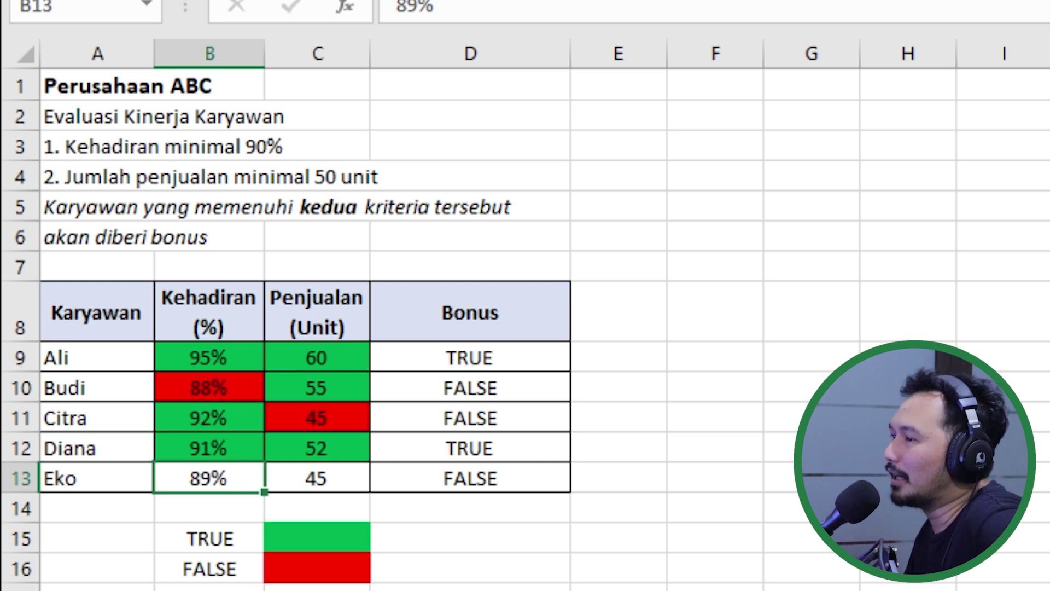
pyautogui.click(413, 186)
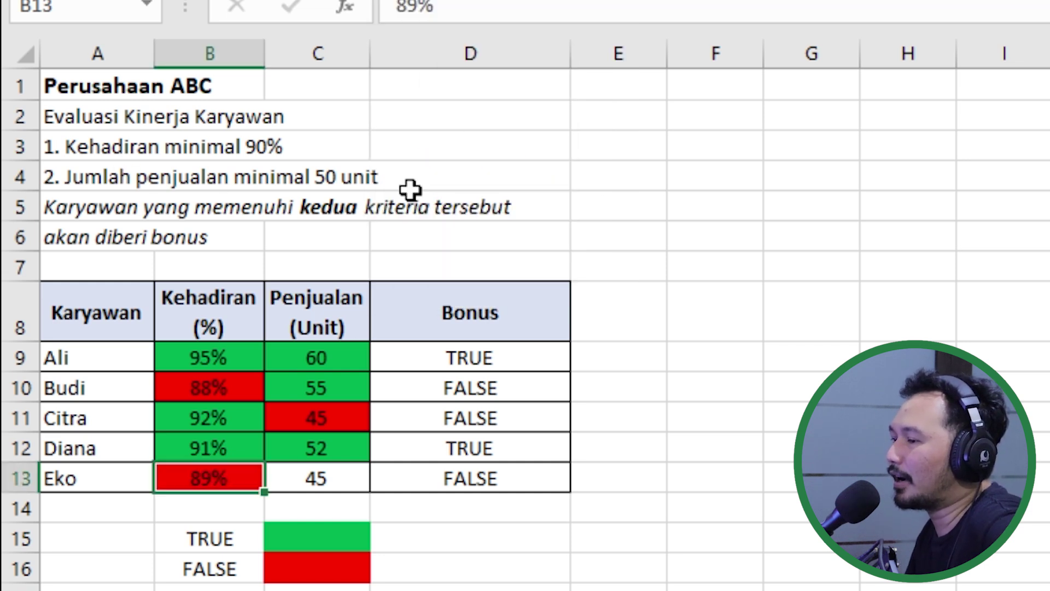
pyautogui.click(330, 478)
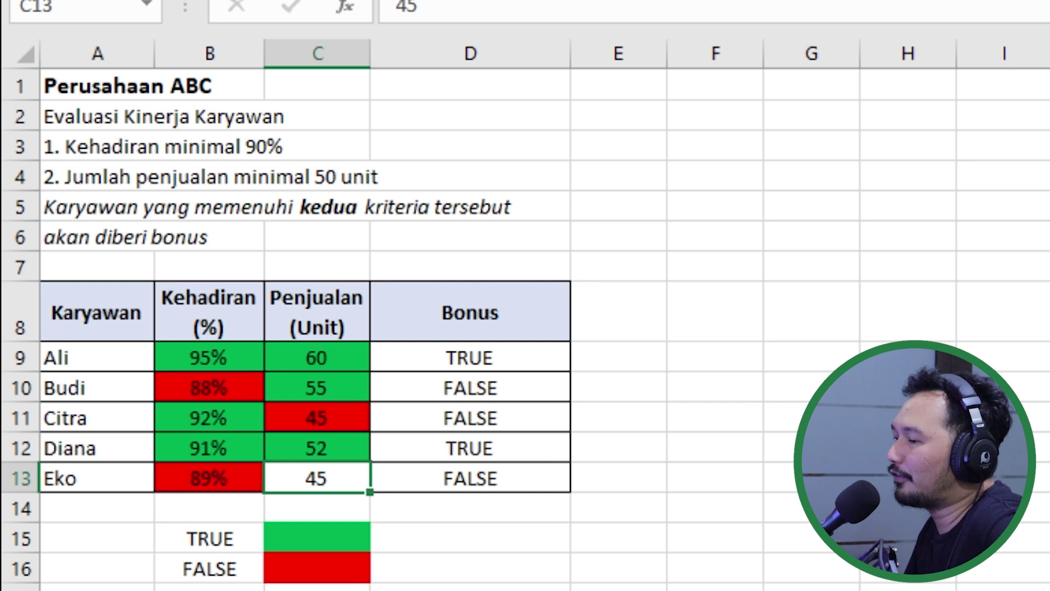
pyautogui.click(228, 484)
pyautogui.click(321, 476)
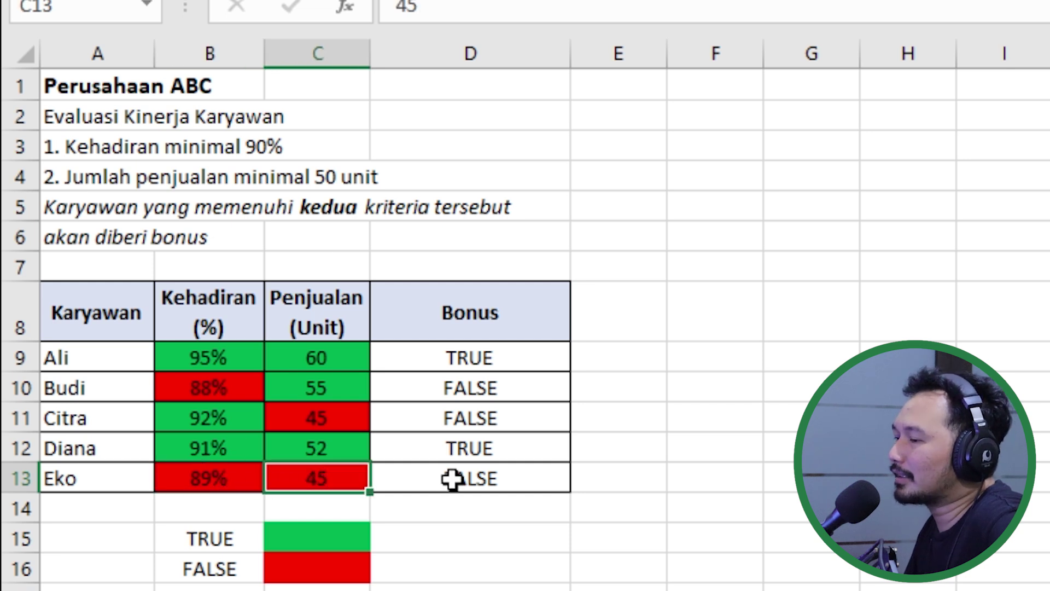
pyautogui.click(452, 479)
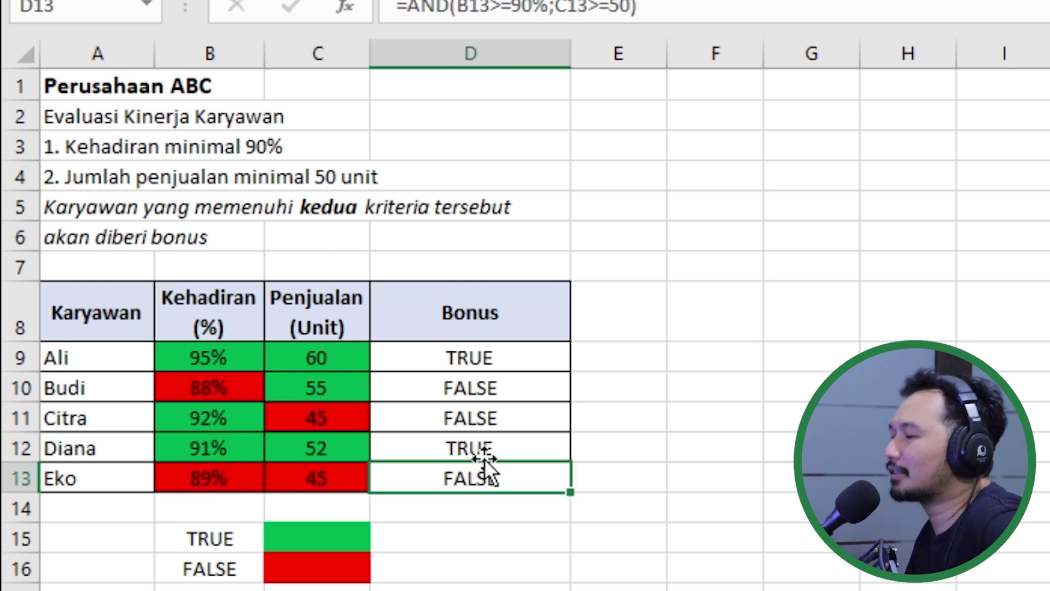
# - Compare the bonus results in D9 and D12 with the attendance and sales criteria cells in their rows
pyautogui.click(474, 358)
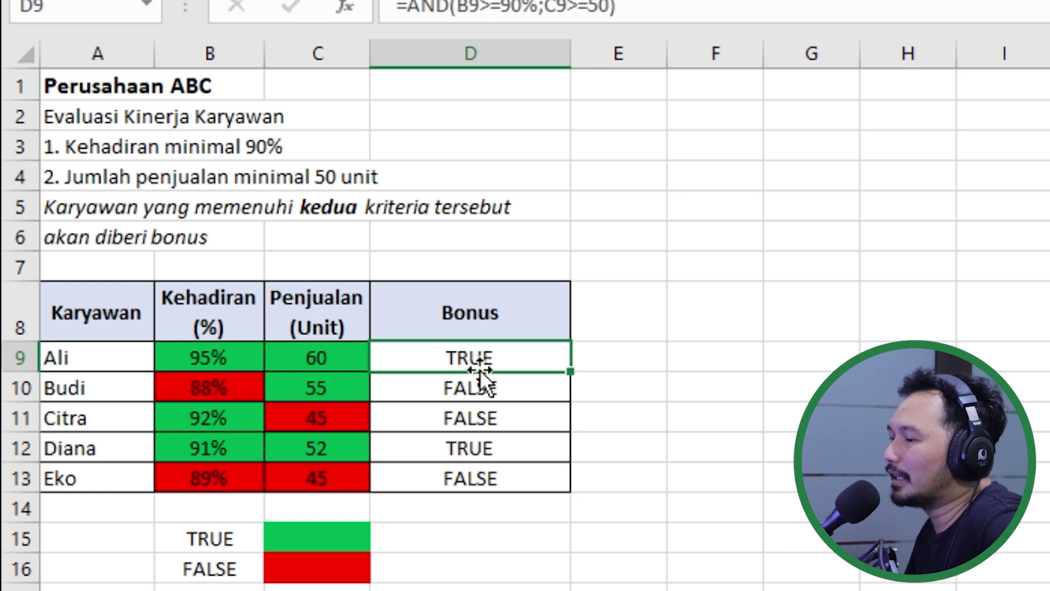
pyautogui.click(474, 447)
pyautogui.moveTo(208, 445); pyautogui.dragTo(301, 442)
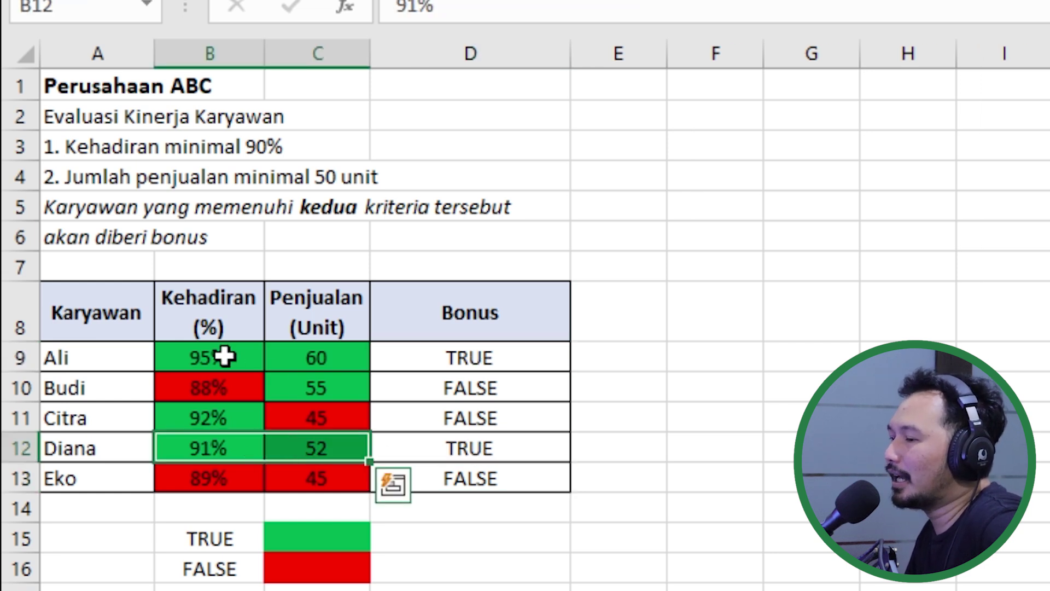
pyautogui.moveTo(227, 356); pyautogui.dragTo(308, 356)
# - Wrap the AND condition in D9 in an IF function so that AND(B9>=90%;C9>=50) serves as its logical test
pyautogui.click(510, 357)
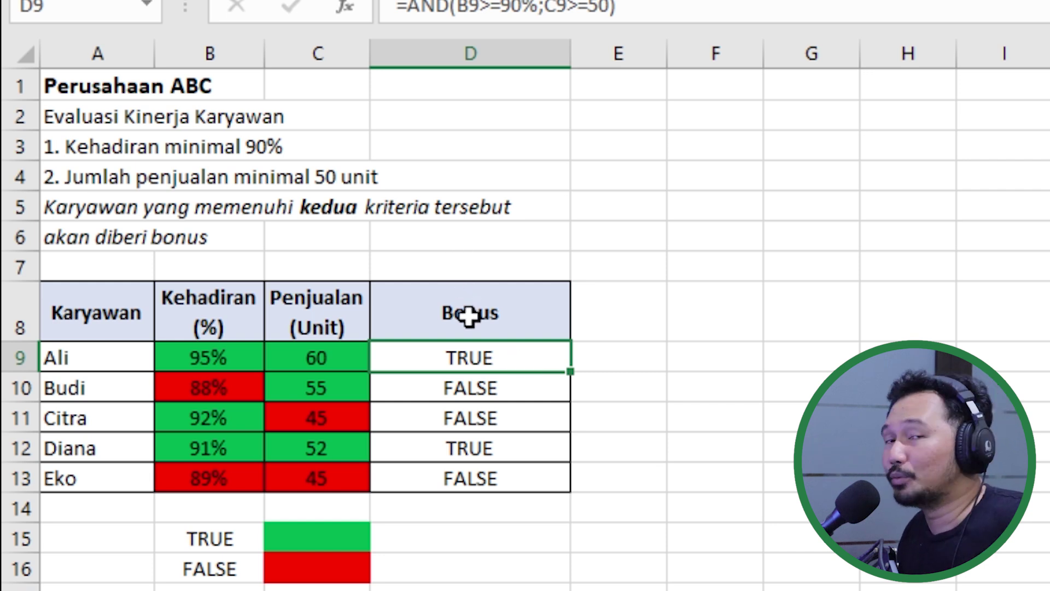
pyautogui.click(414, 10)
pyautogui.write('if')
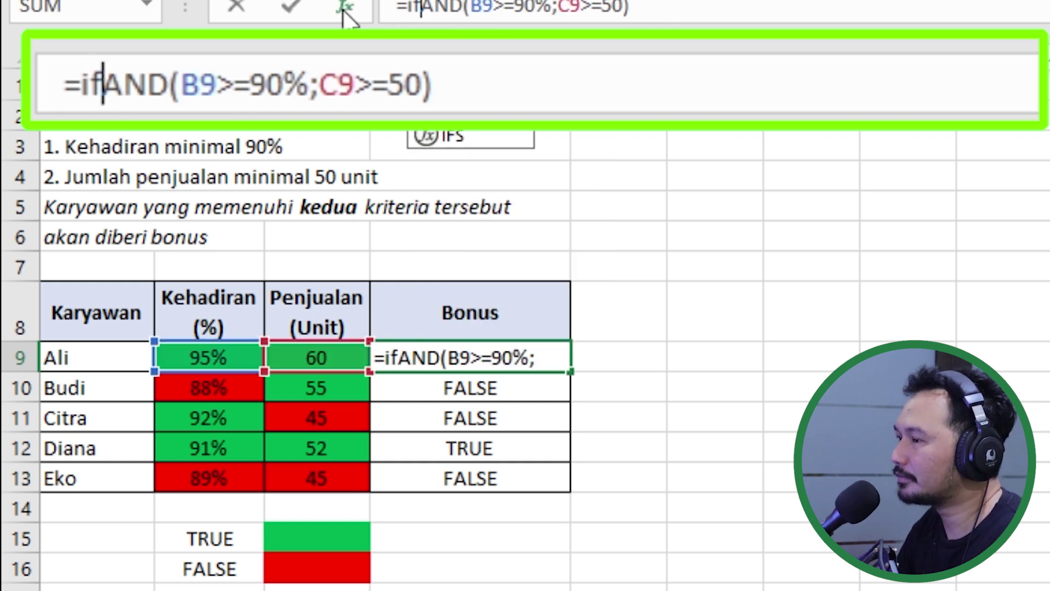
pyautogui.write('(')
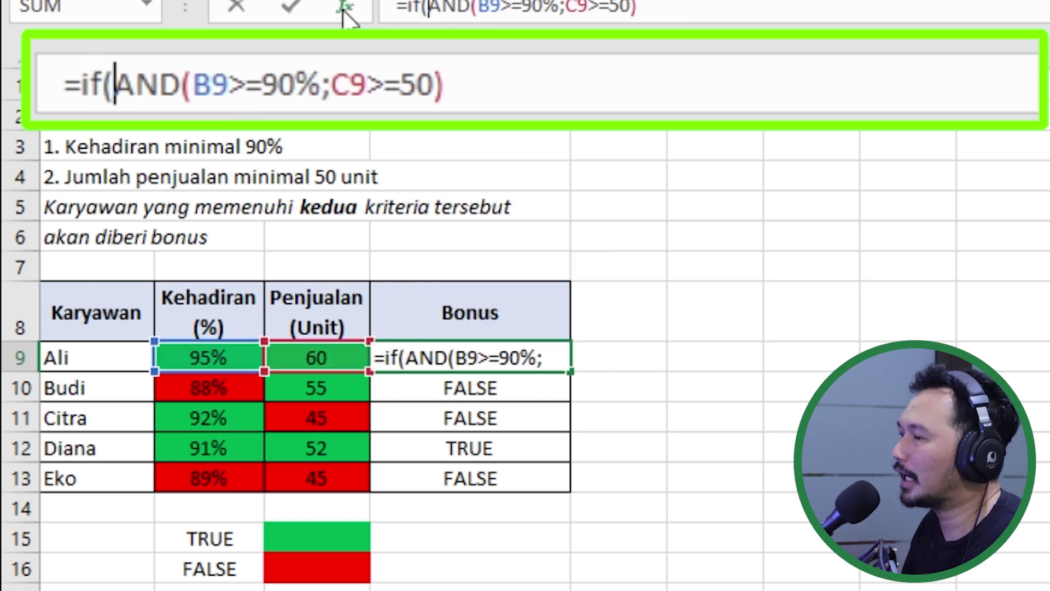
pyautogui.click(675, 8)
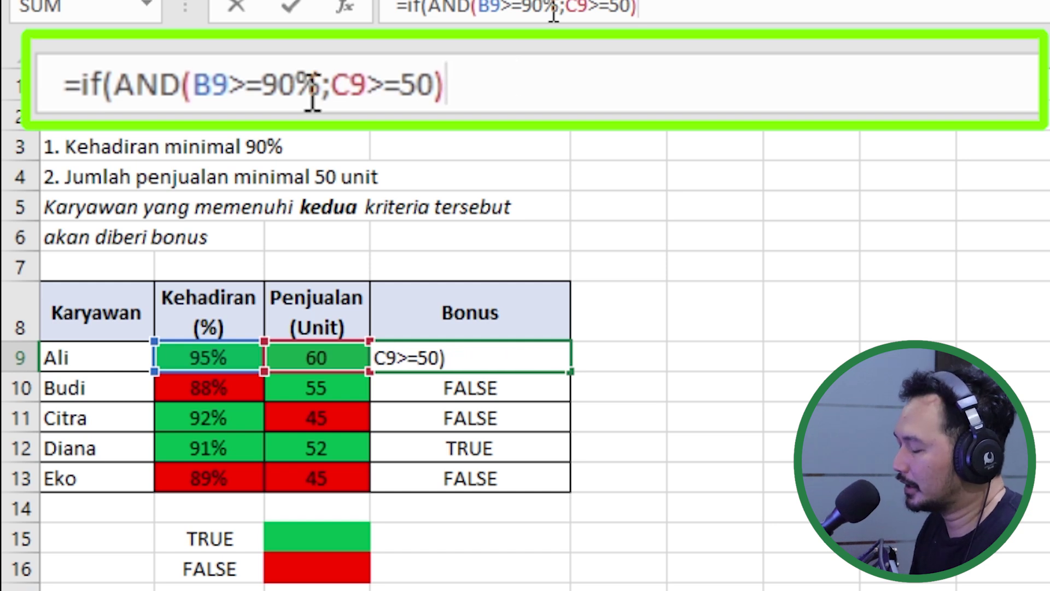
pyautogui.write(';')
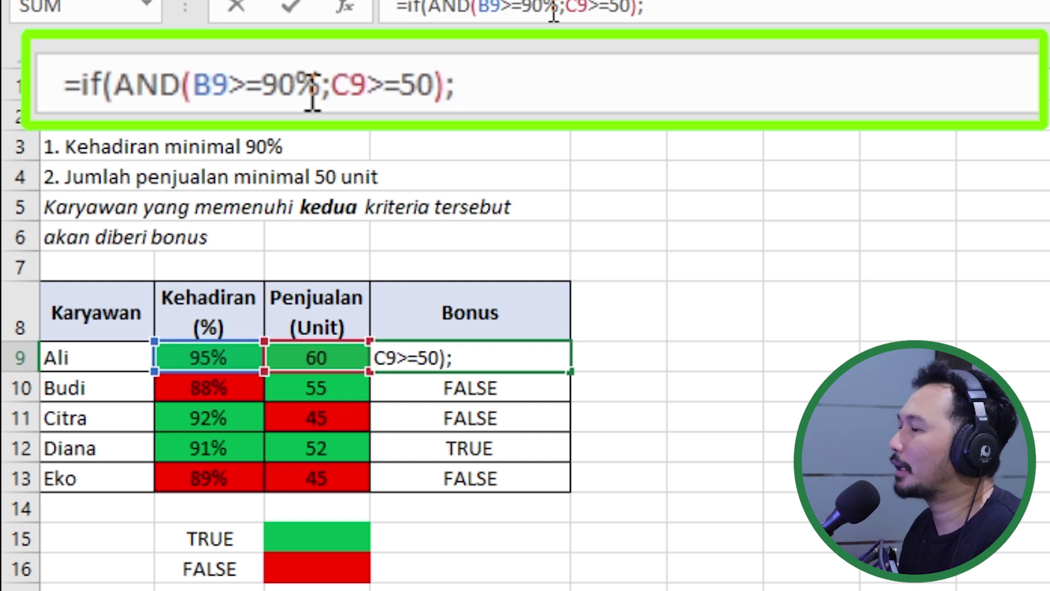
# - Complete the IF formula in D9 with "Dapat Bonus" as the true result and "Tidak Dapat Bonus" as the false result
pyautogui.write('"Dapat ')
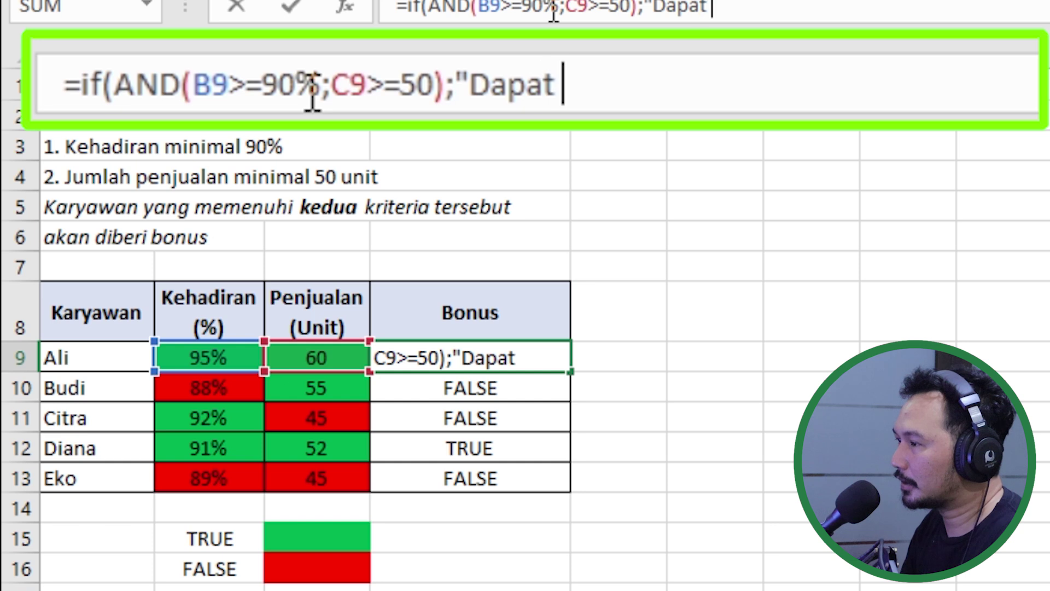
pyautogui.write('Bonus')
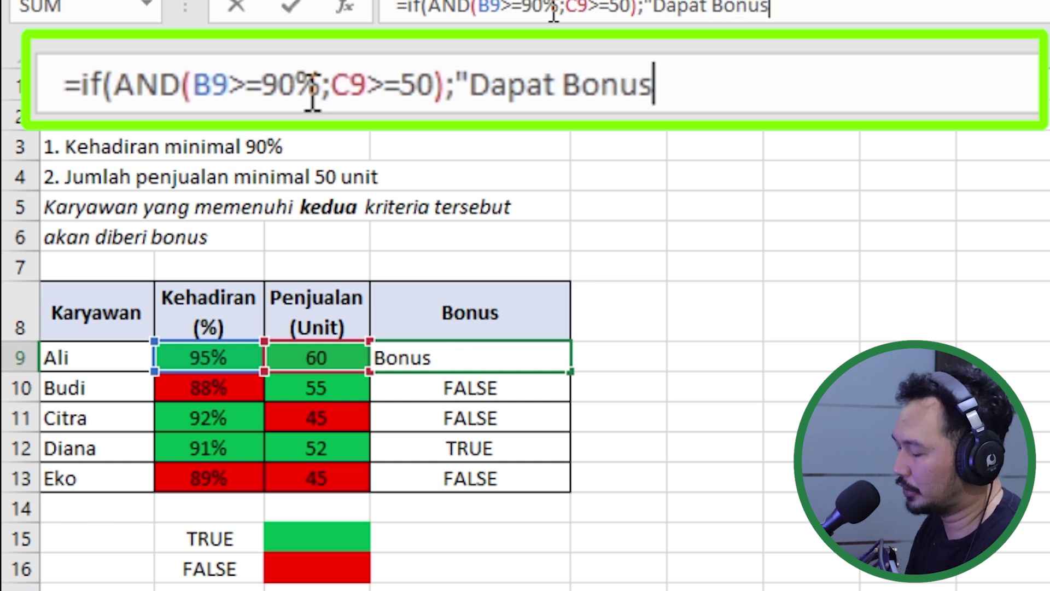
pyautogui.write('";"')
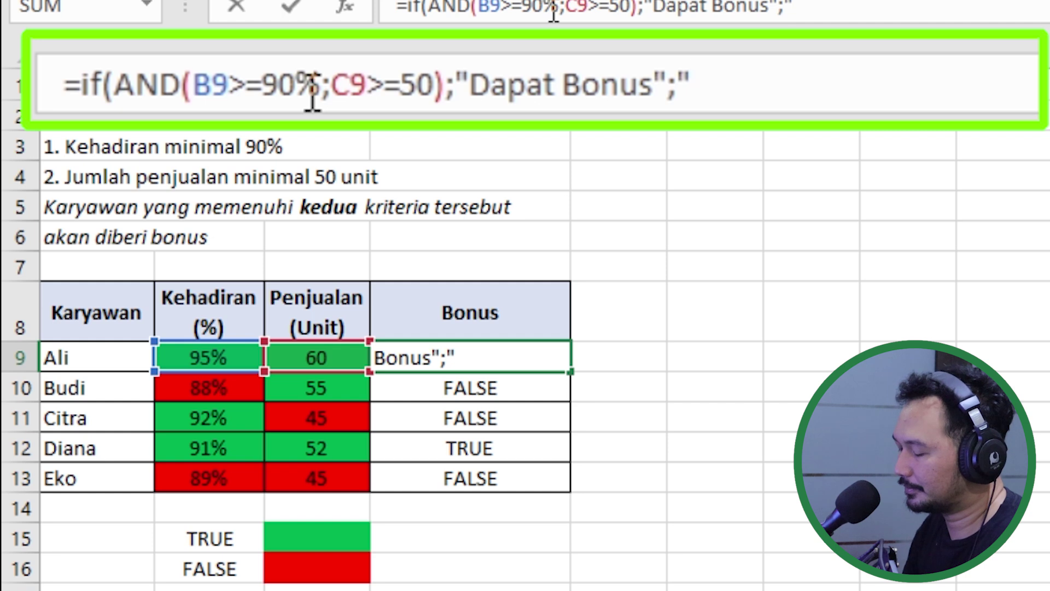
pyautogui.write('Tidak Dapat B')
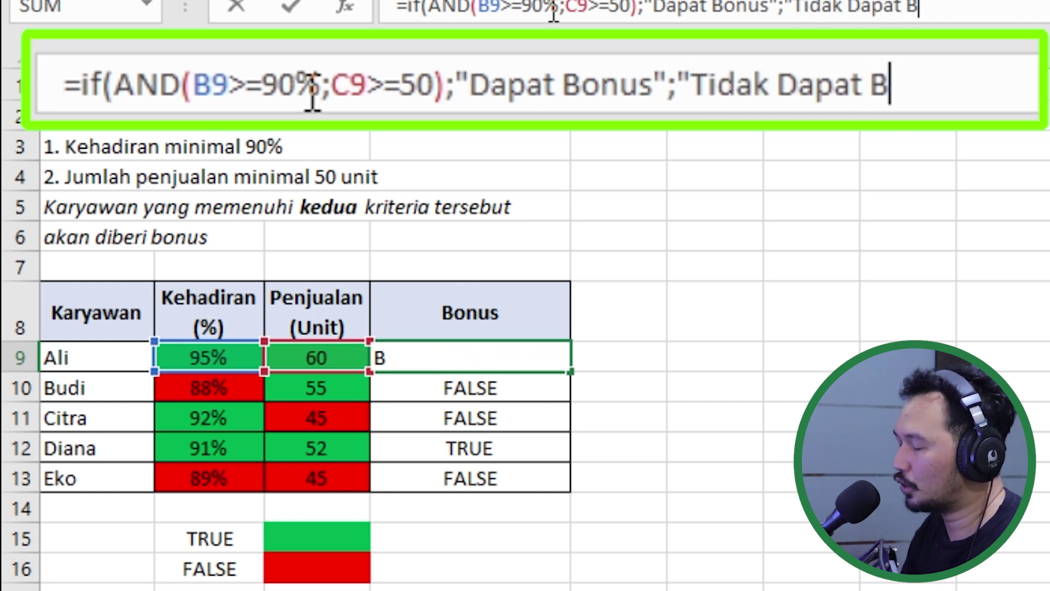
pyautogui.write('onus")')
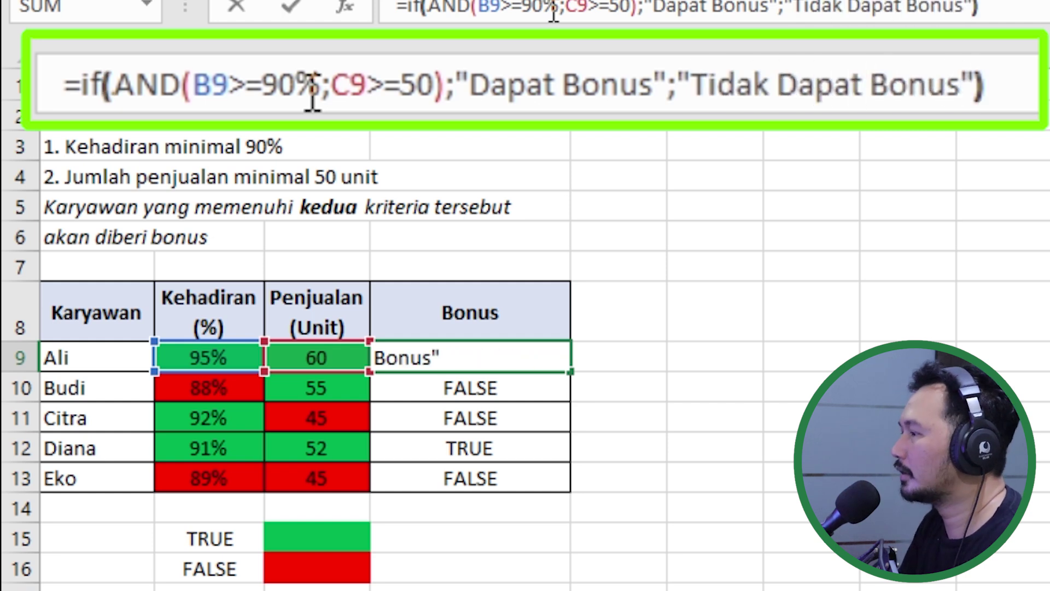
pyautogui.press('Return')
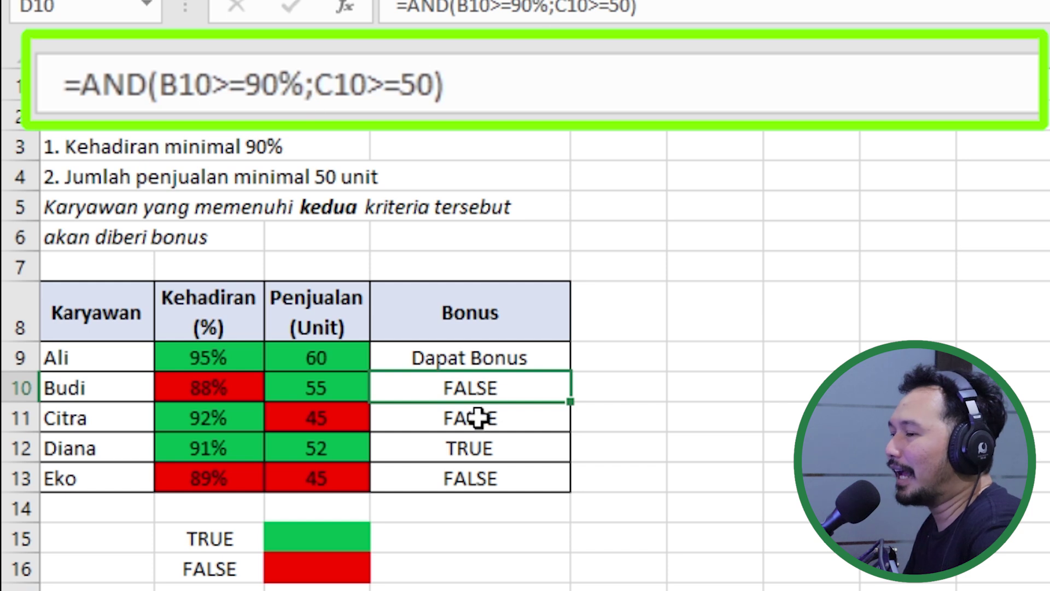
# - Copy the IF-AND formula from D9 down one row at a time through D13, checking each employee's bonus result
pyautogui.click(535, 358)
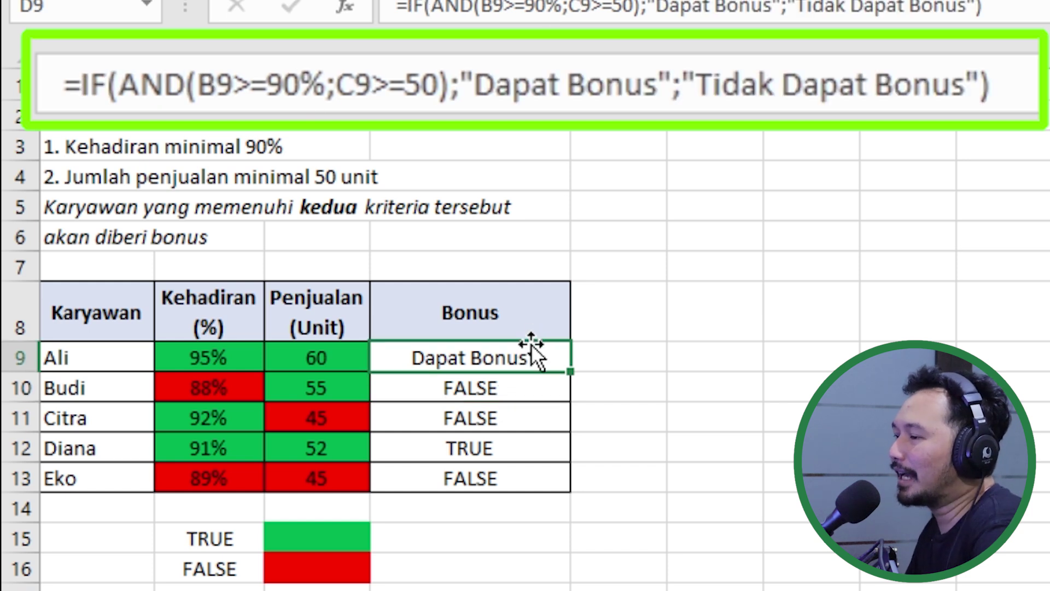
pyautogui.moveTo(571, 377); pyautogui.dragTo(570, 405)
pyautogui.click(541, 385)
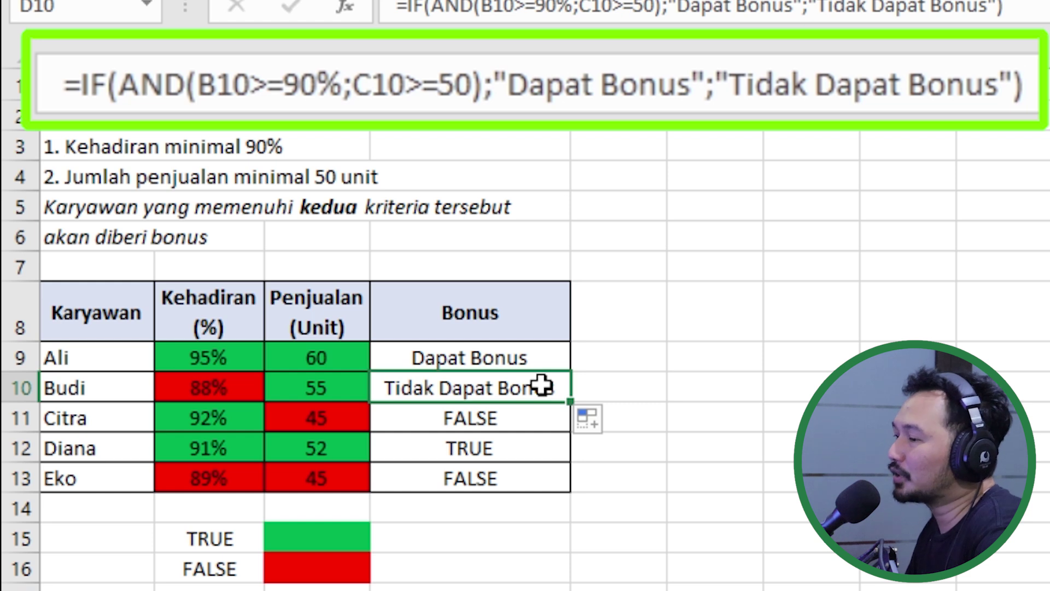
pyautogui.moveTo(569, 400); pyautogui.dragTo(573, 427)
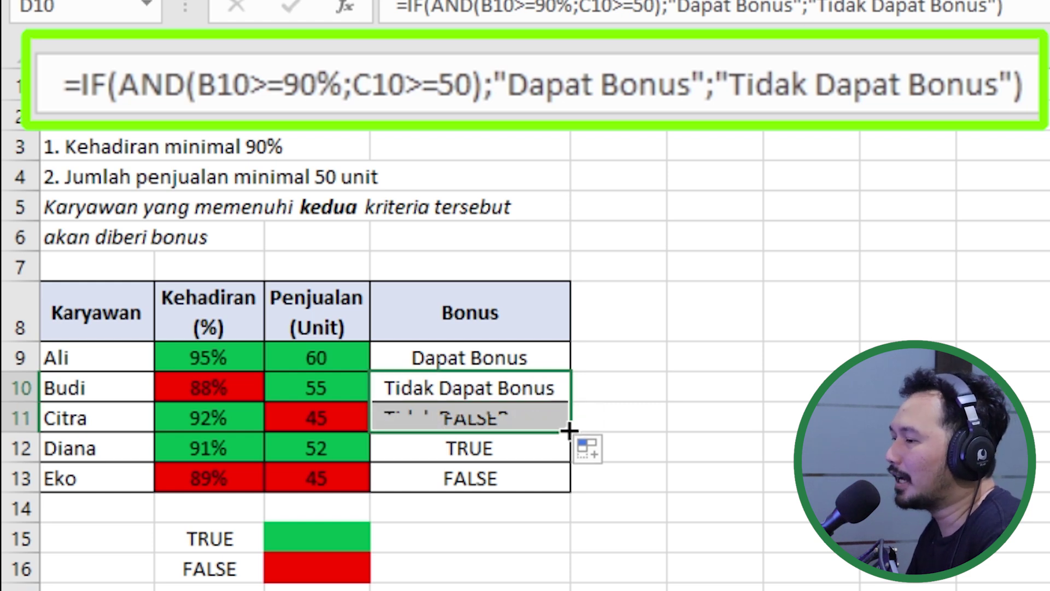
pyautogui.click(530, 420)
pyautogui.moveTo(571, 433); pyautogui.dragTo(547, 450)
pyautogui.click(535, 448)
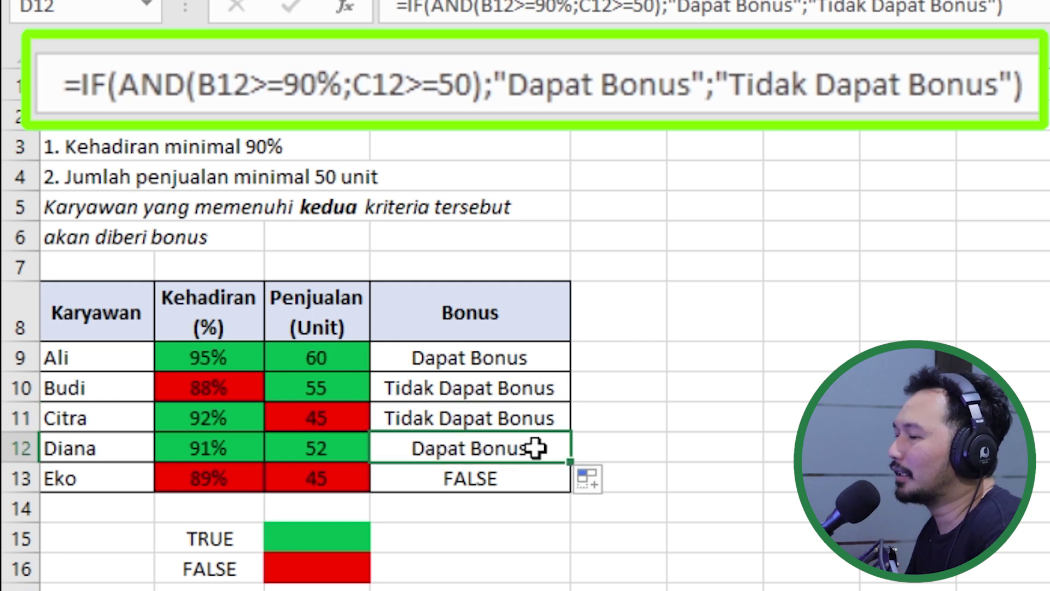
pyautogui.moveTo(571, 461); pyautogui.dragTo(561, 490)
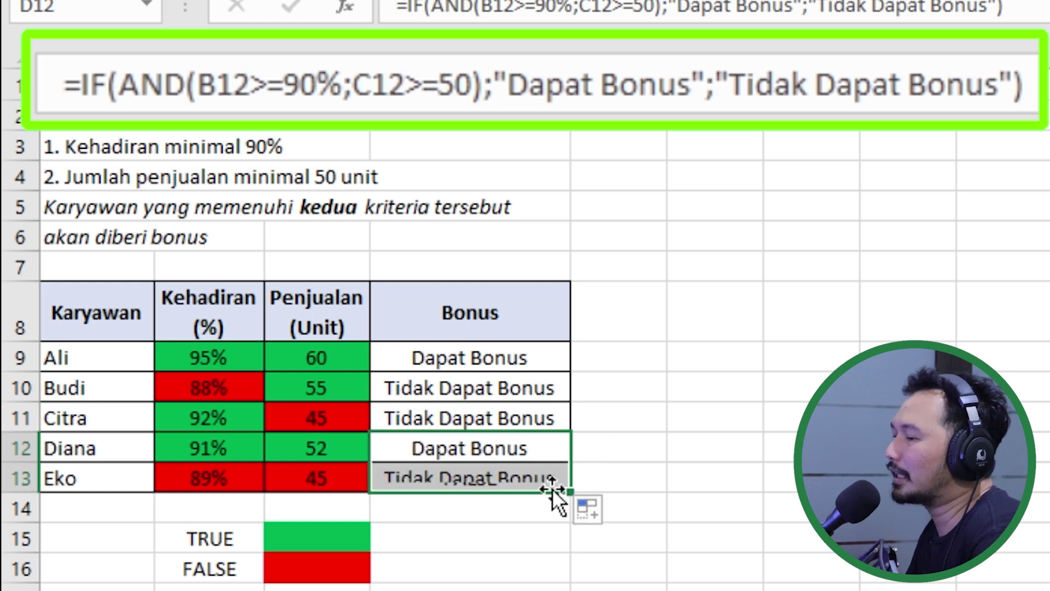
pyautogui.click(525, 479)
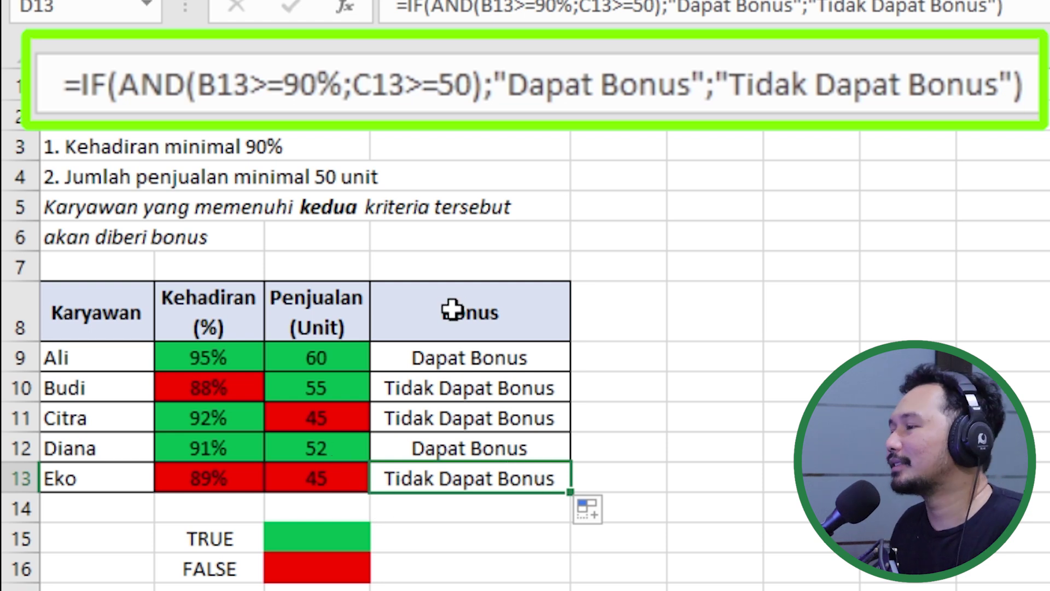
# - Copy the expression AND(B9>=90%;C9>=50) from the formula in D9, leaving the cell's formula unchanged
pyautogui.click(474, 358)
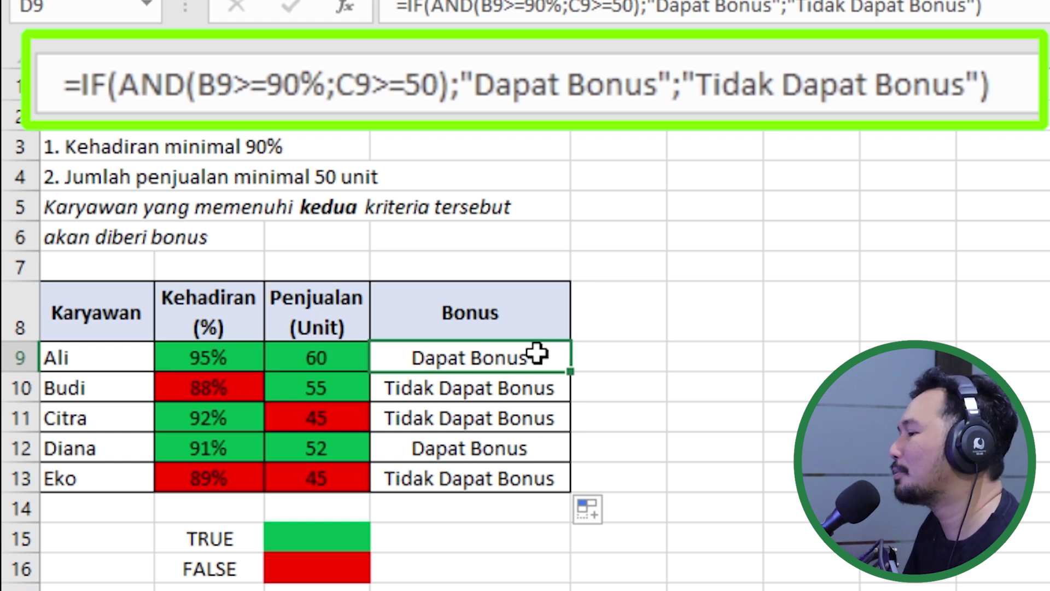
pyautogui.moveTo(537, 354); pyautogui.dragTo(537, 460)
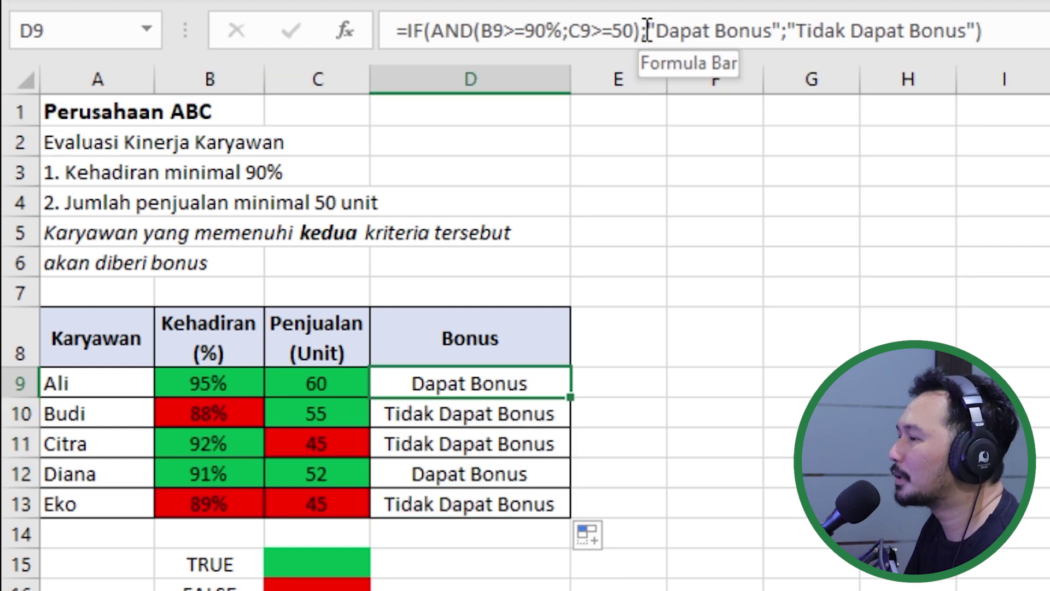
pyautogui.moveTo(638, 4); pyautogui.dragTo(432, 27)
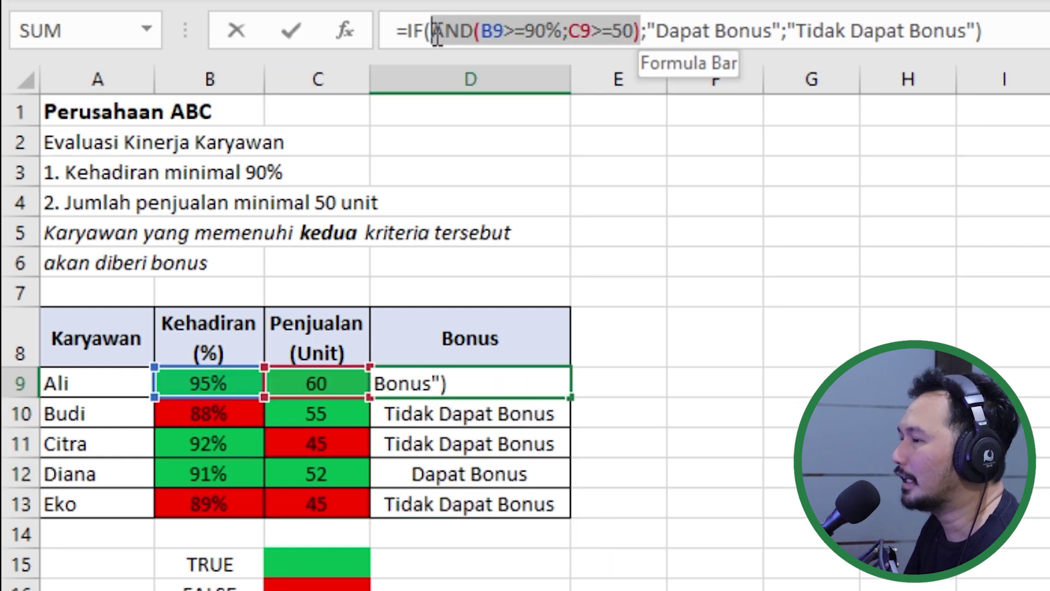
pyautogui.rightClick(457, 29)
pyautogui.click(494, 94)
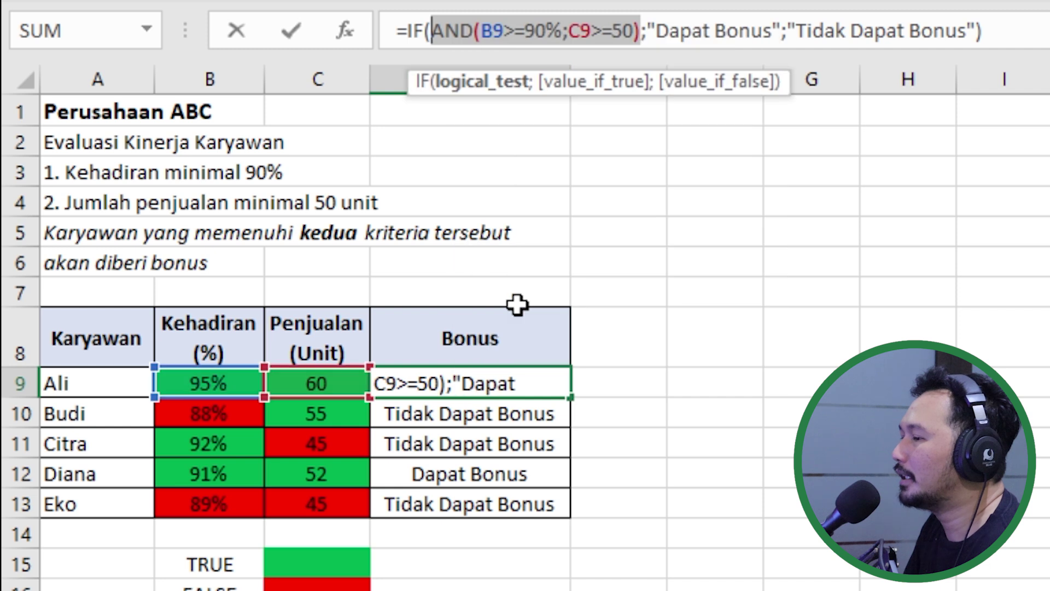
pyautogui.press('Escape')
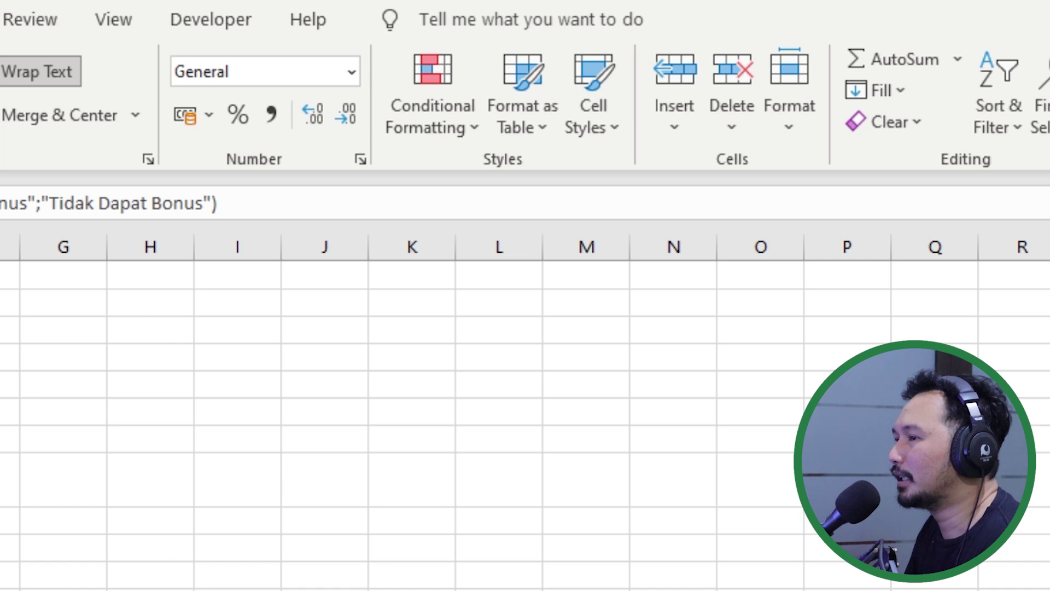
# - Create a formula-based conditional formatting rule for D9 using the condition =AND(B9>=90%;C9>=50)
pyautogui.click(442, 127)
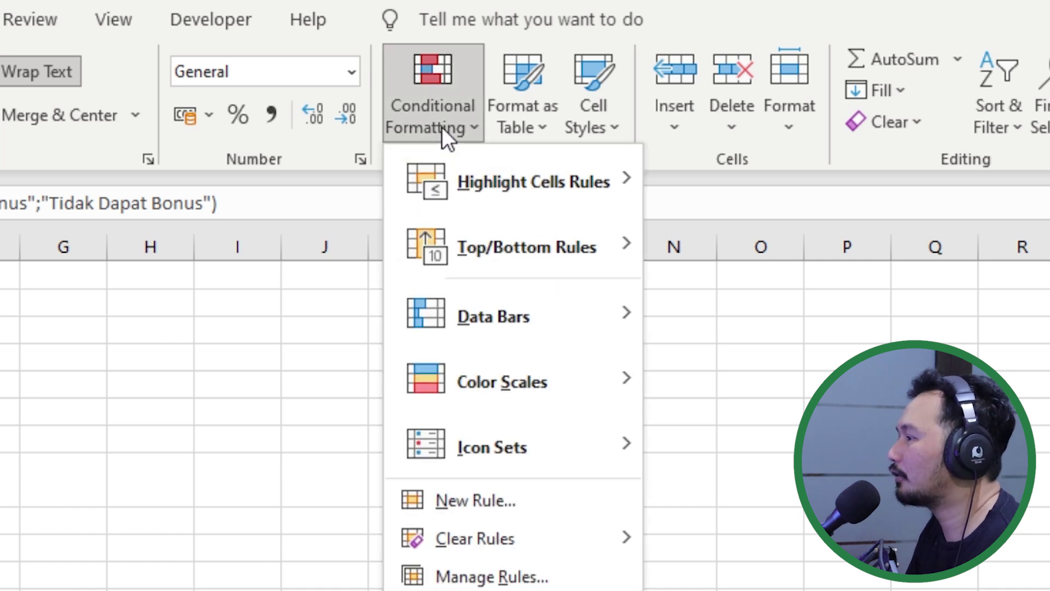
pyautogui.click(494, 577)
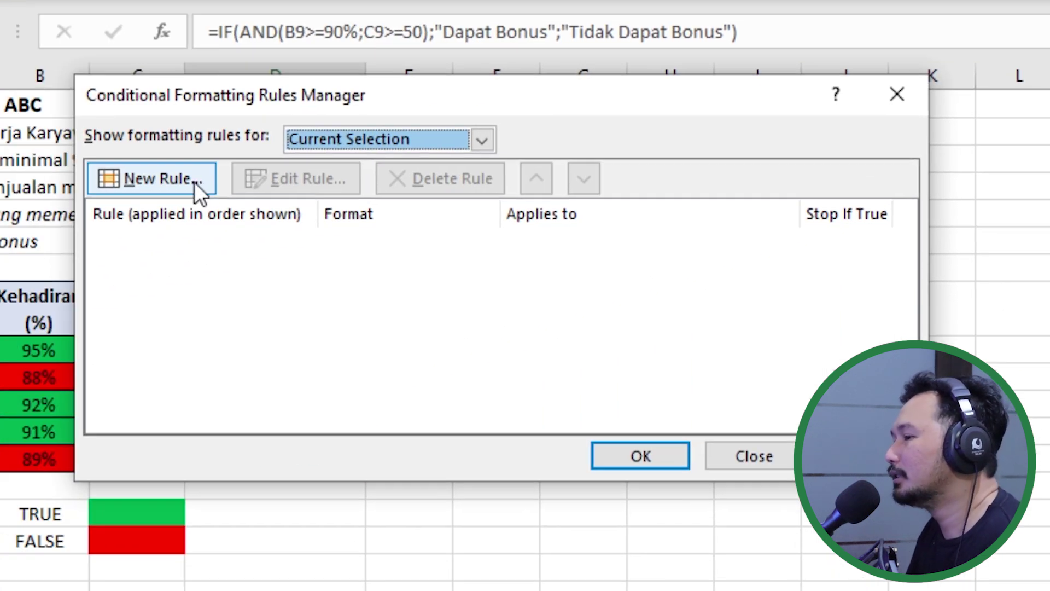
pyautogui.click(194, 181)
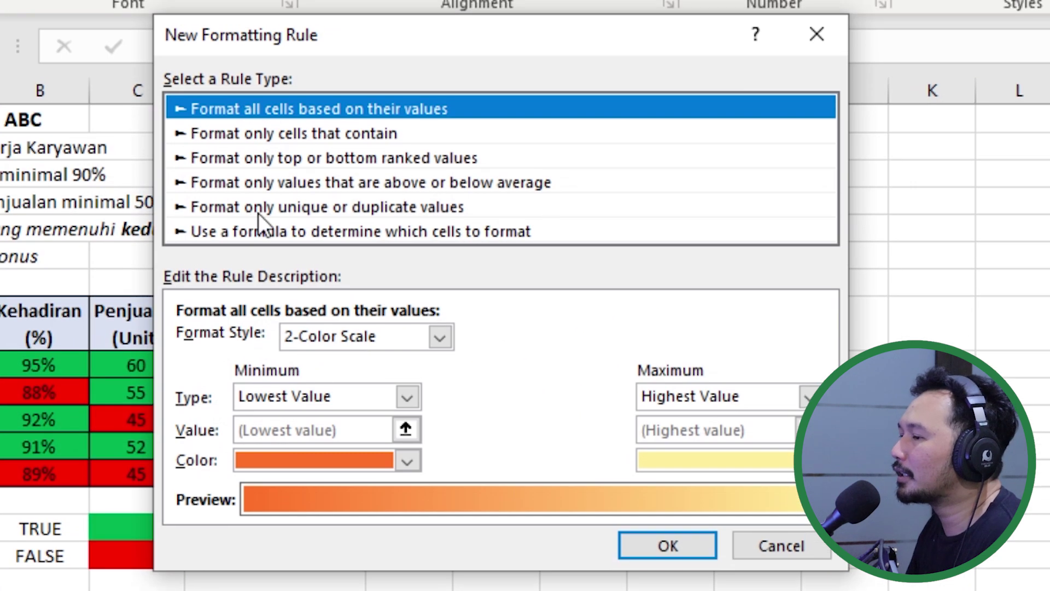
pyautogui.click(251, 232)
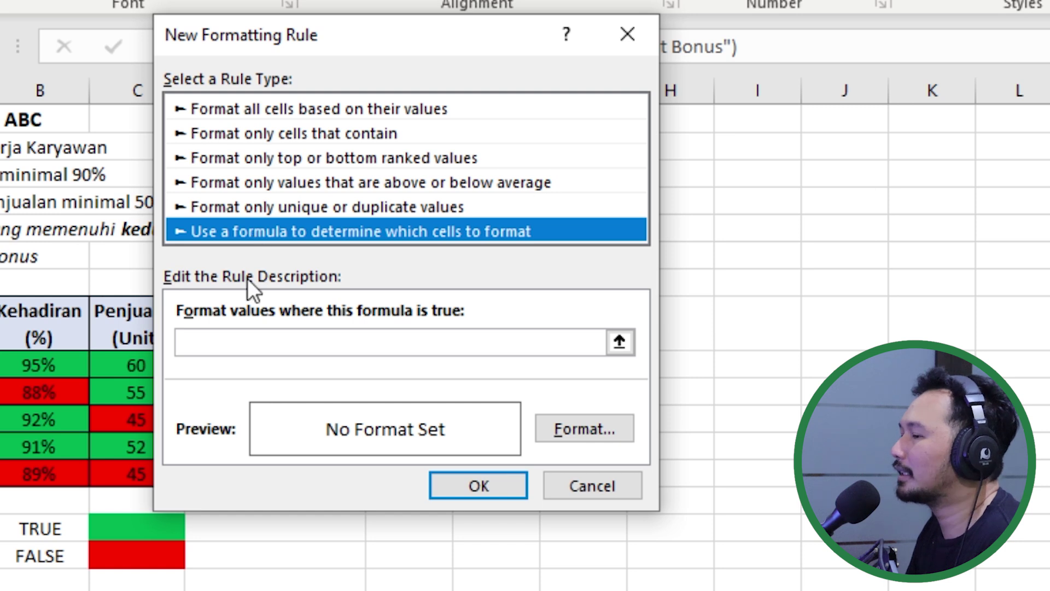
pyautogui.click(224, 336)
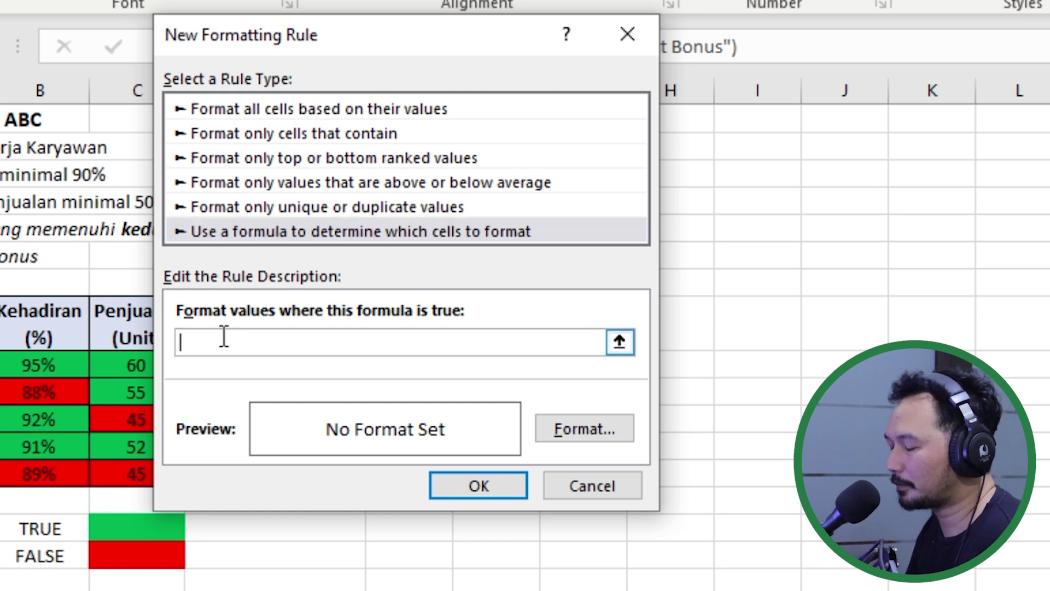
pyautogui.write('=')
pyautogui.hotkey('ctrl', 'v')
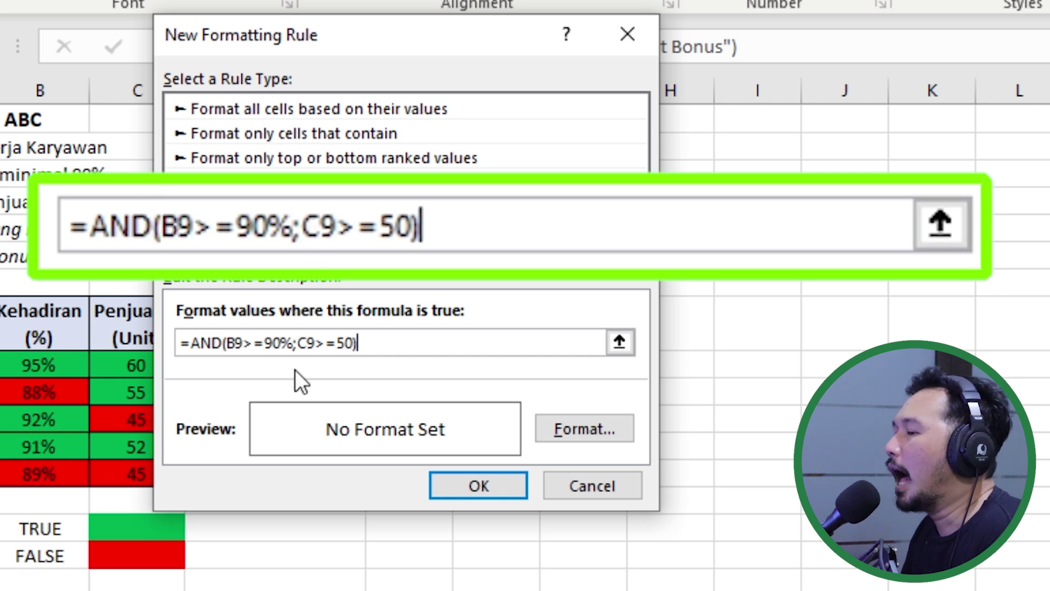
# - Give the rule a green fill and extend the conditional formatting from D9 down through D13
pyautogui.click(579, 431)
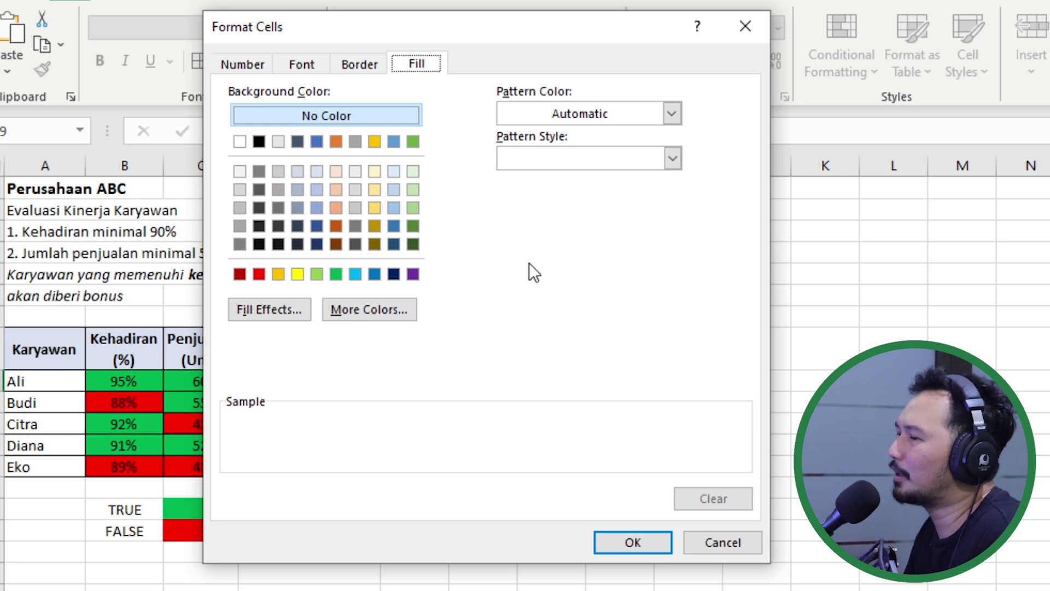
pyautogui.click(339, 274)
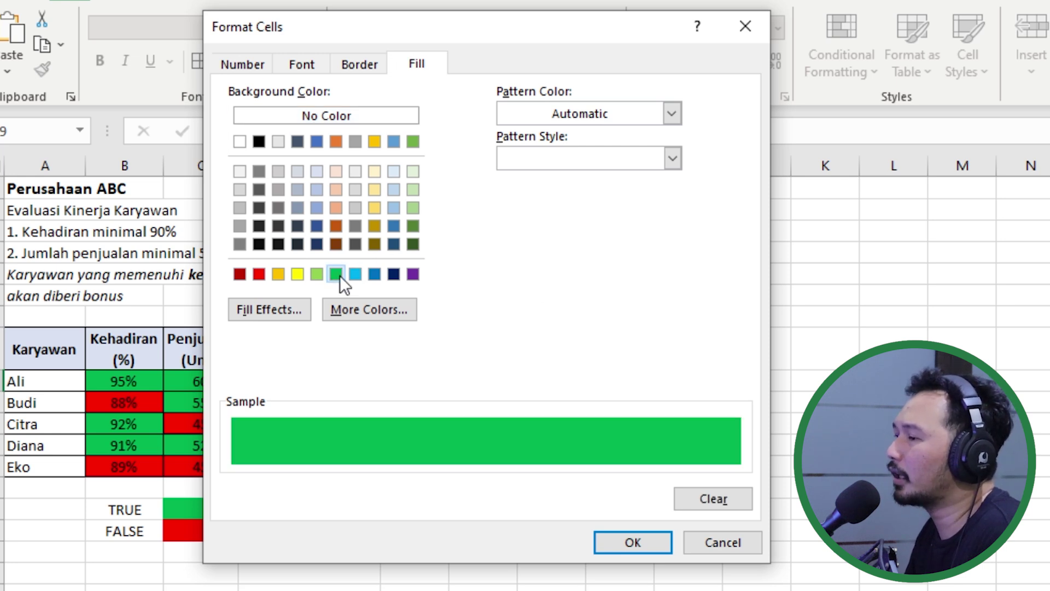
pyautogui.click(627, 547)
pyautogui.click(463, 472)
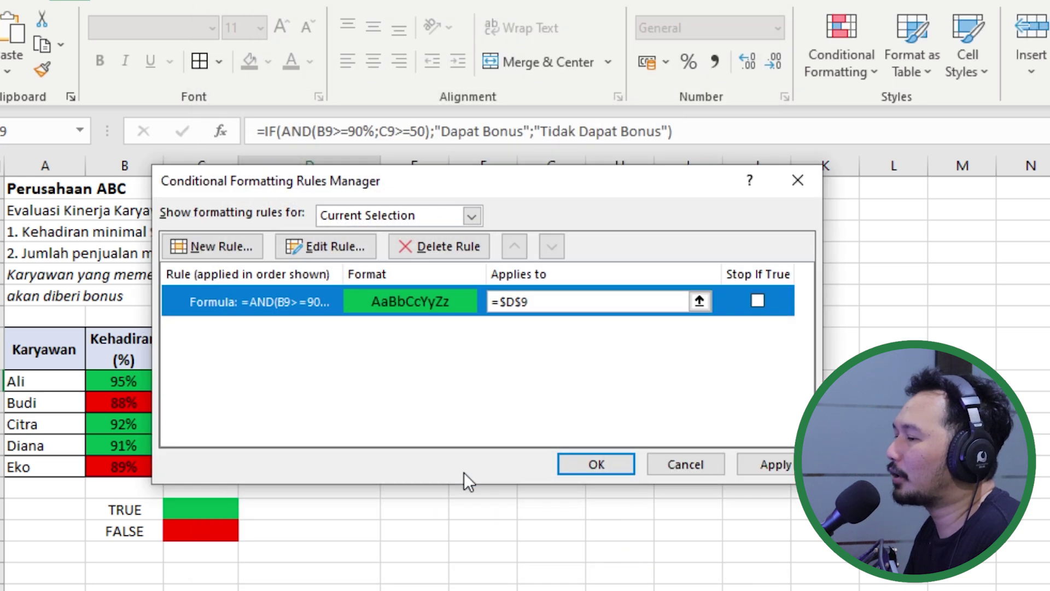
pyautogui.click(605, 464)
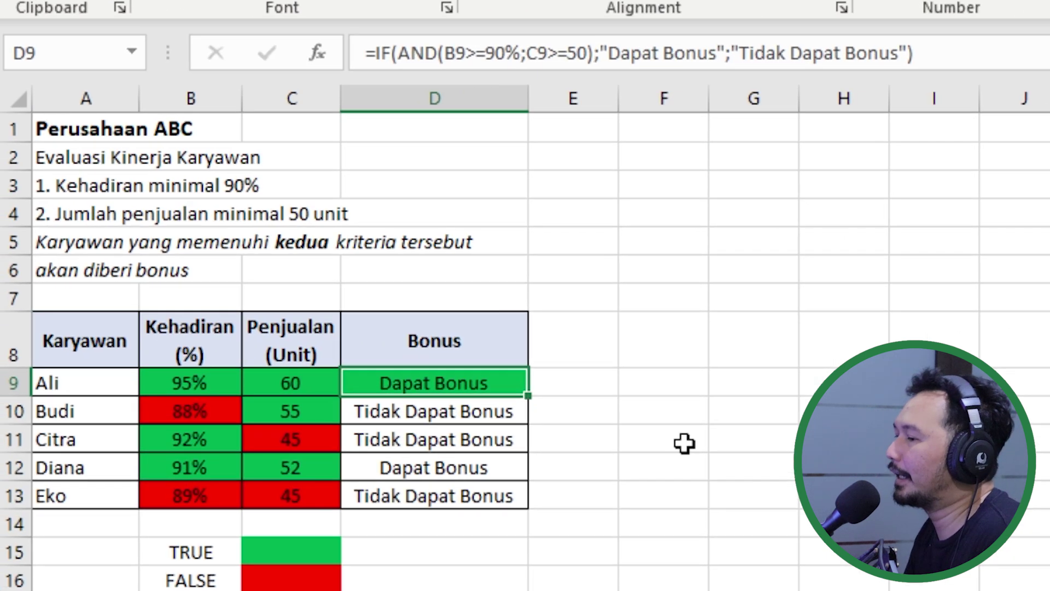
pyautogui.moveTo(528, 395); pyautogui.dragTo(527, 508)
pyautogui.click(689, 464)
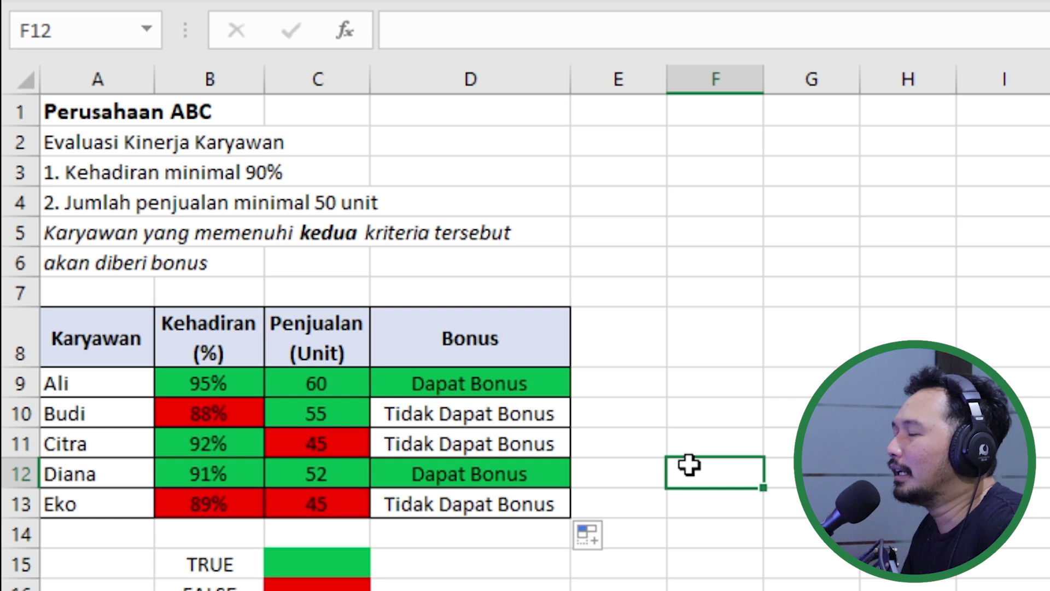
# - Check the highlighted bonus results in D9 and D12
pyautogui.click(533, 392)
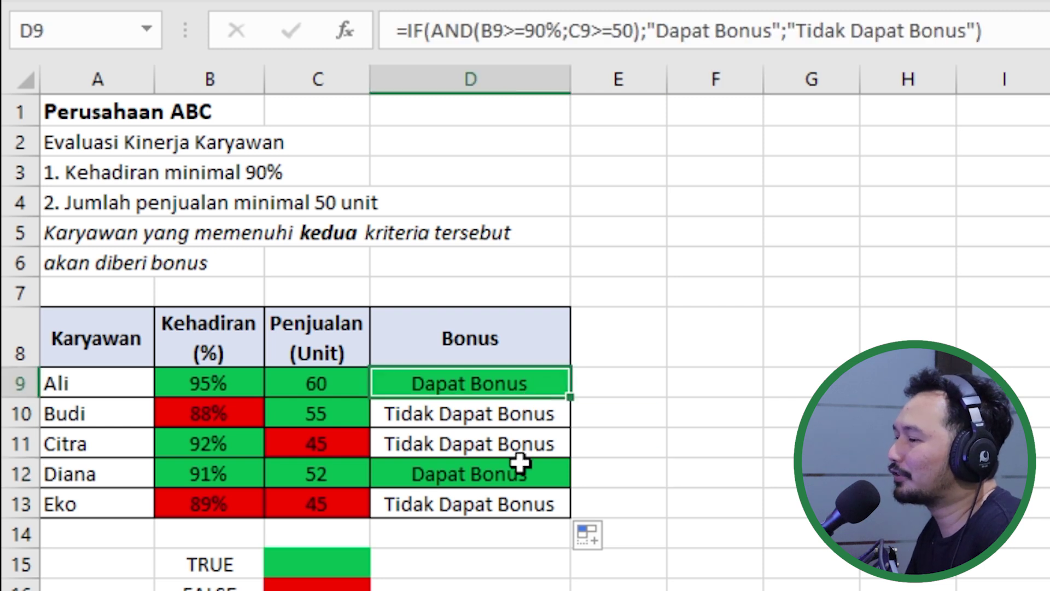
pyautogui.click(514, 473)
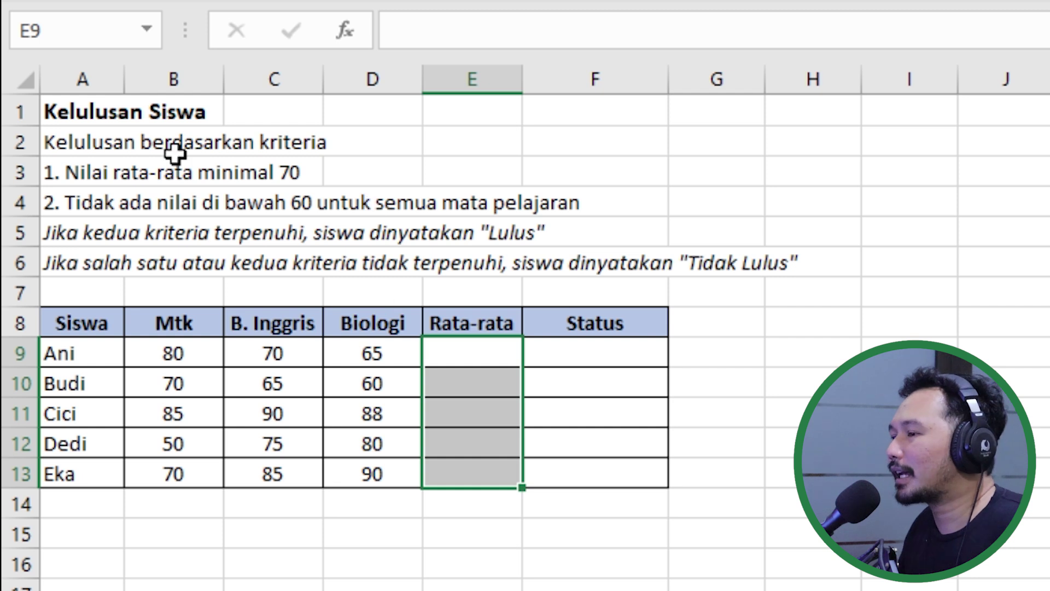
# - Review the Kelulusan Siswa sheet's graduation criteria in A1:A6 and the score table's headings in row 8
pyautogui.click(110, 112)
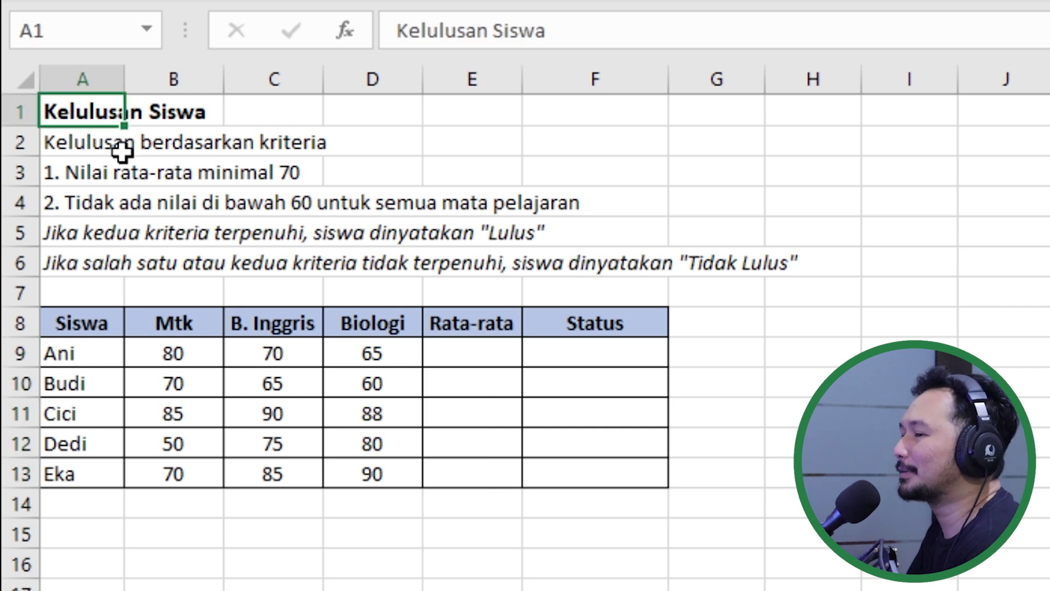
pyautogui.click(112, 147)
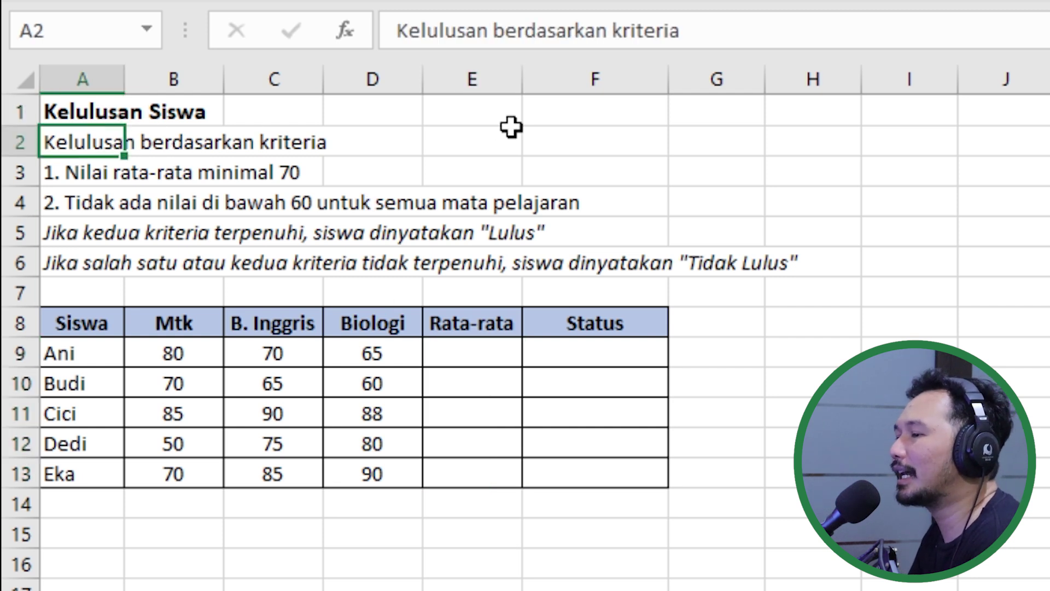
pyautogui.click(64, 178)
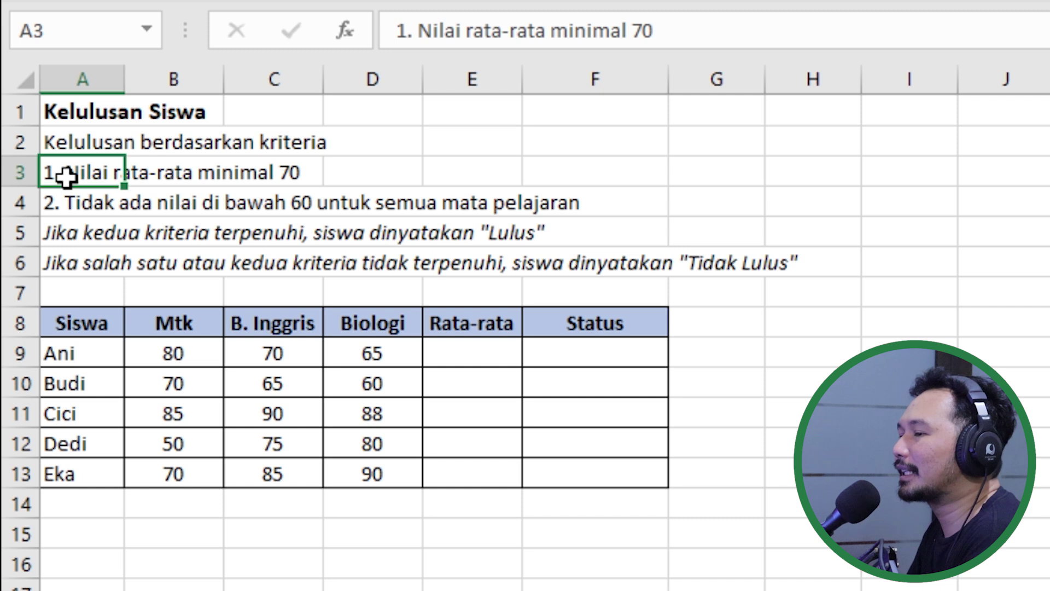
pyautogui.click(66, 208)
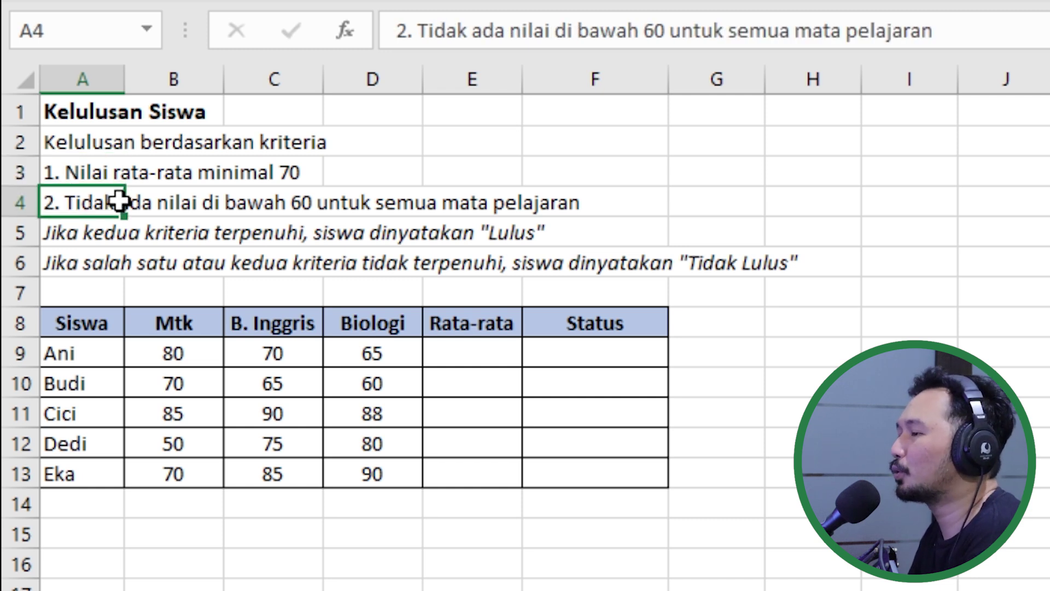
pyautogui.click(71, 232)
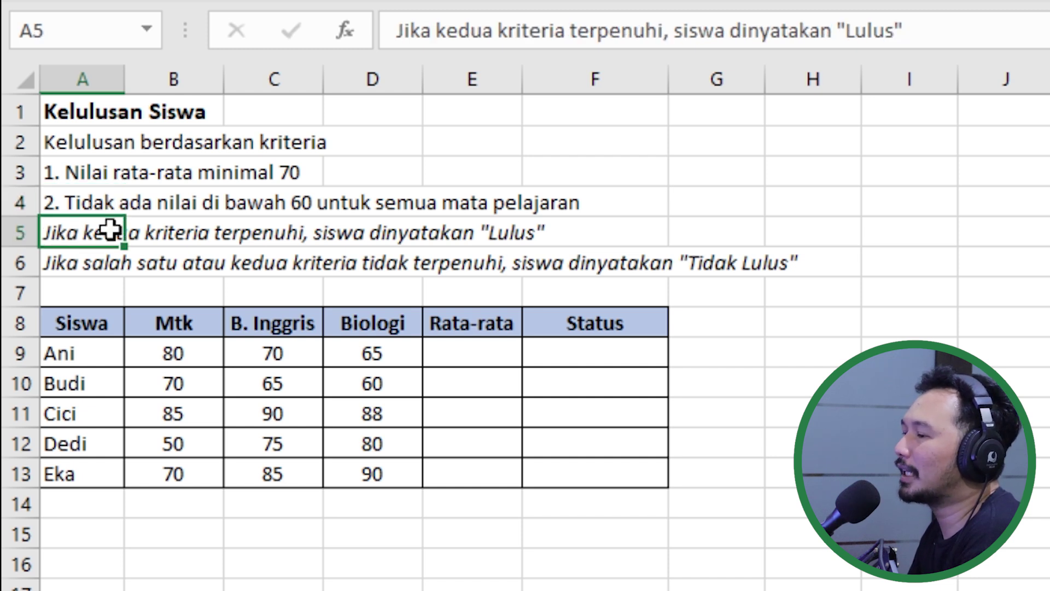
pyautogui.click(87, 260)
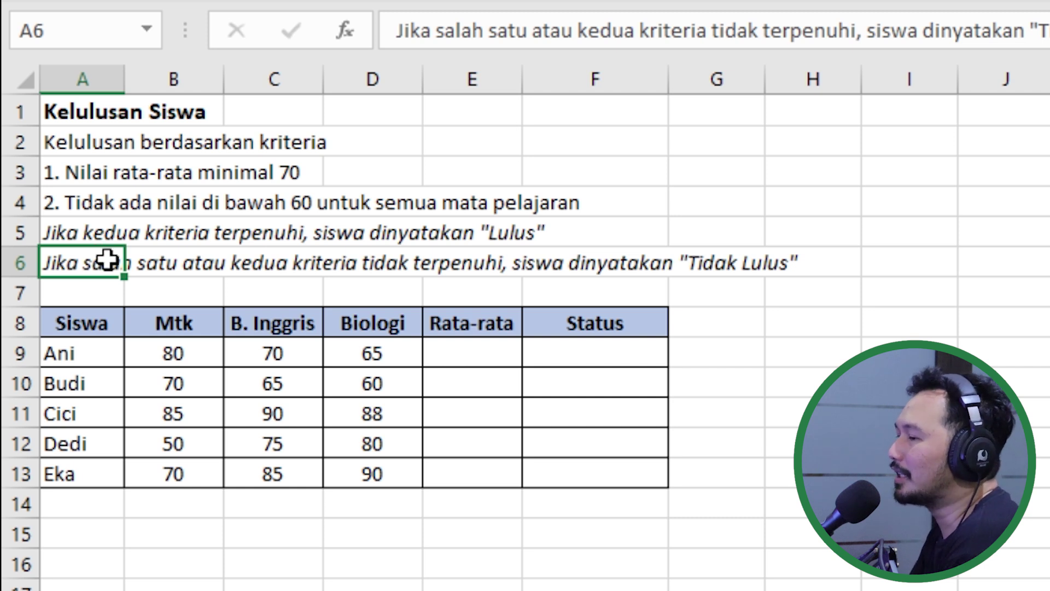
pyautogui.click(78, 320)
pyautogui.click(203, 323)
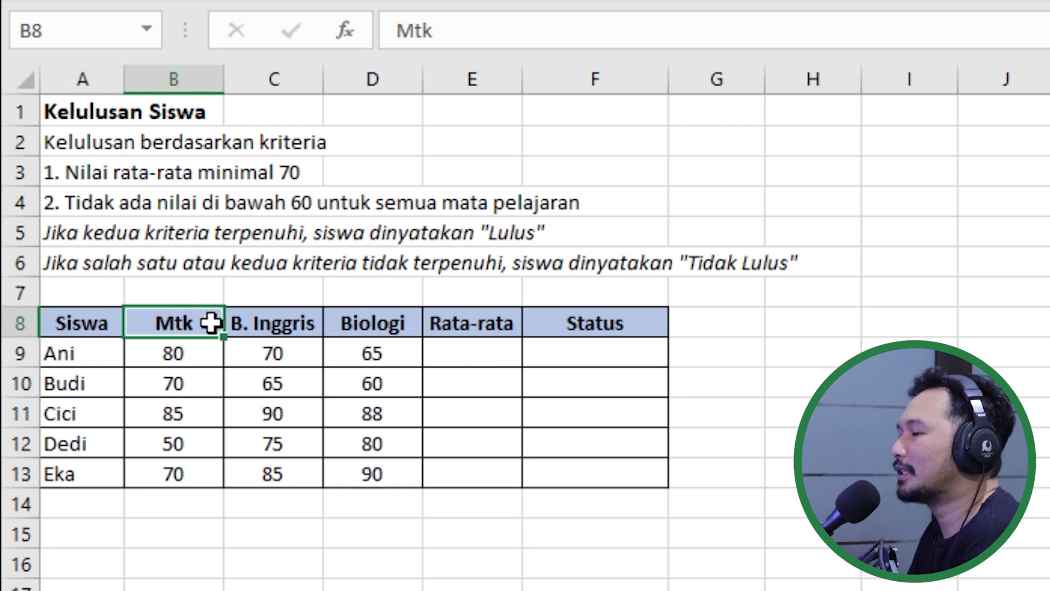
pyautogui.click(480, 315)
pyautogui.click(540, 323)
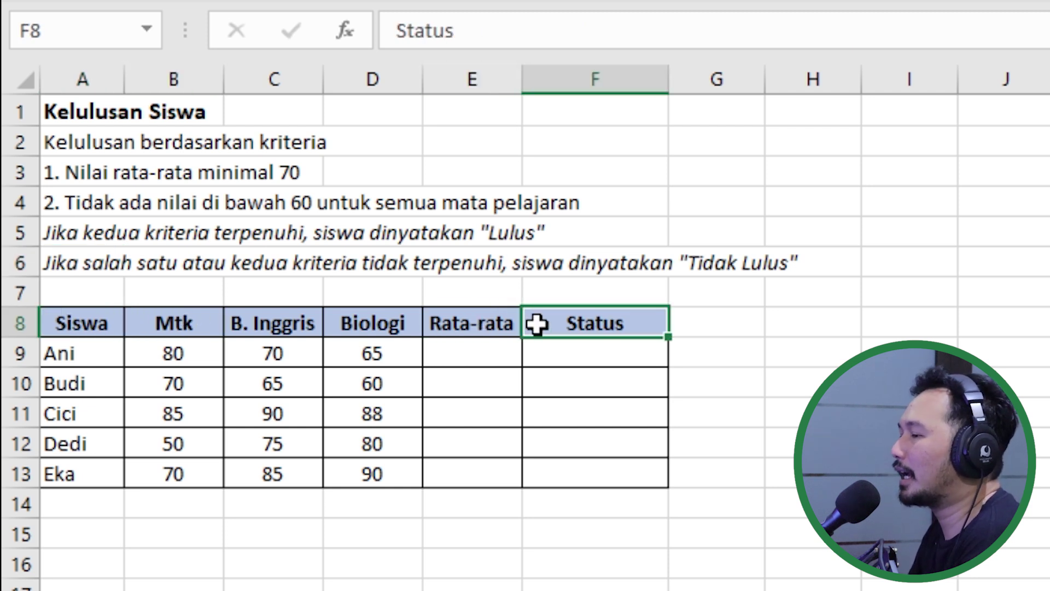
# - Calculate the first student's average in E9 with =AVERAGE(B9:D9) and fill the formula down through E13
pyautogui.click(469, 353)
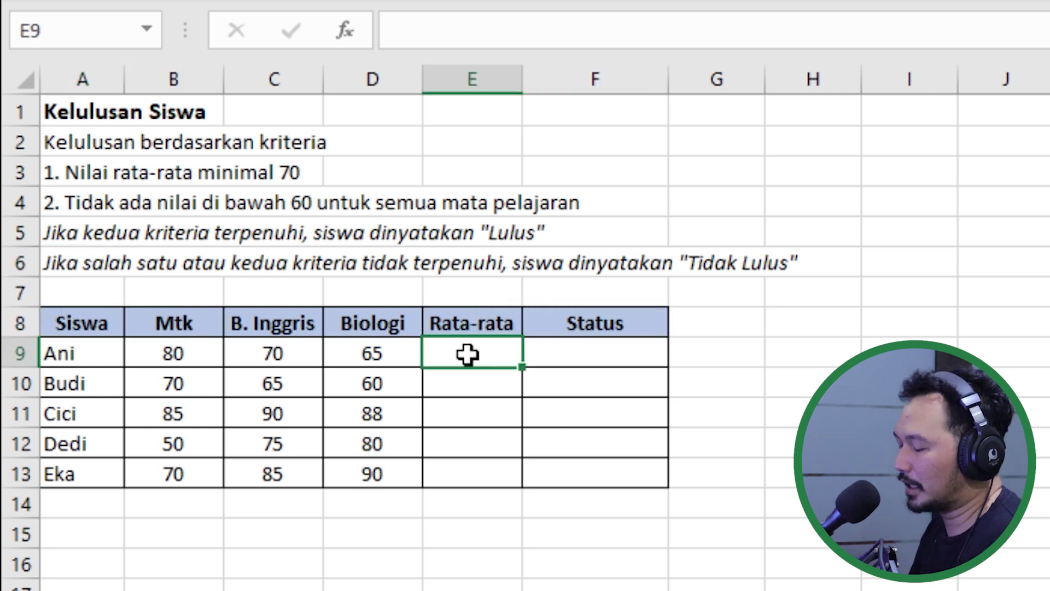
pyautogui.write('=average')
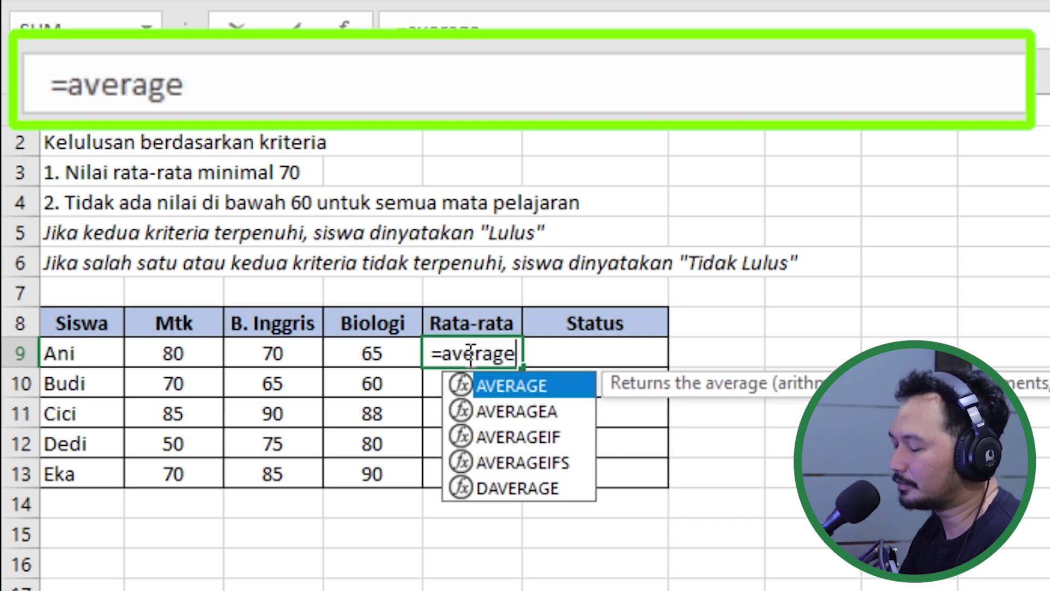
pyautogui.write('(')
pyautogui.press('Left')
pyautogui.hotkey('shift', 'Left')
pyautogui.hotkey('shift', 'Left')
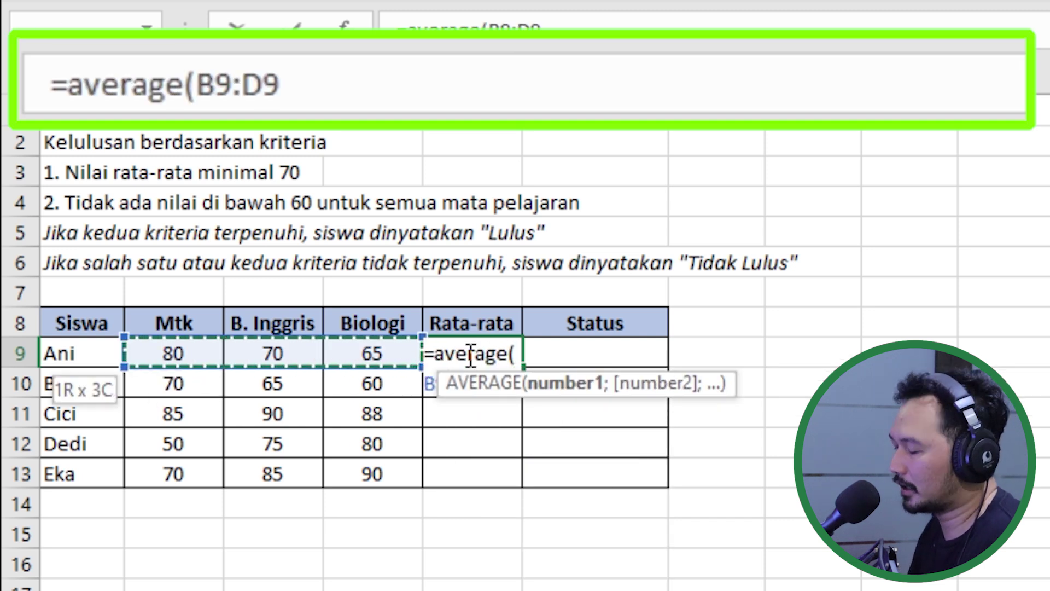
pyautogui.write(')')
pyautogui.press('Return')
pyautogui.click(466, 355)
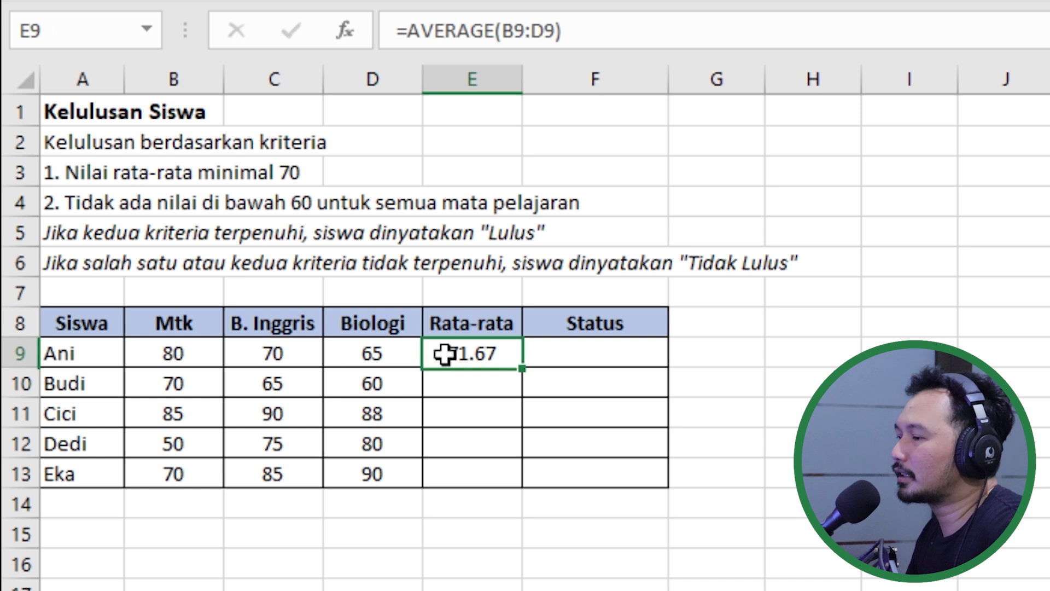
pyautogui.doubleClick(520, 367)
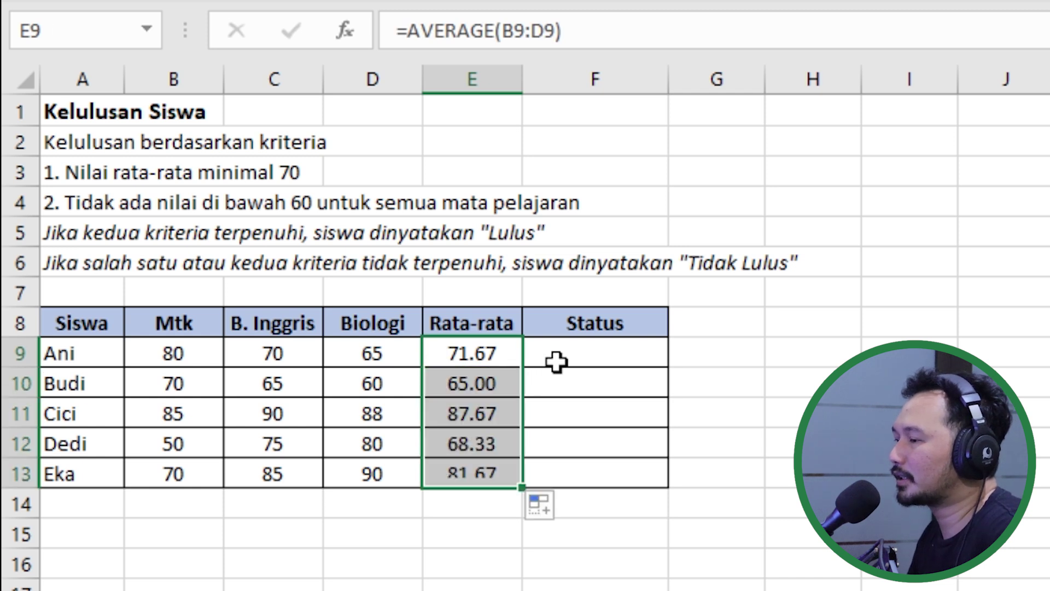
# - Begin an IF formula in F9 with a nested AND whose first condition is E9>=70
pyautogui.click(526, 352)
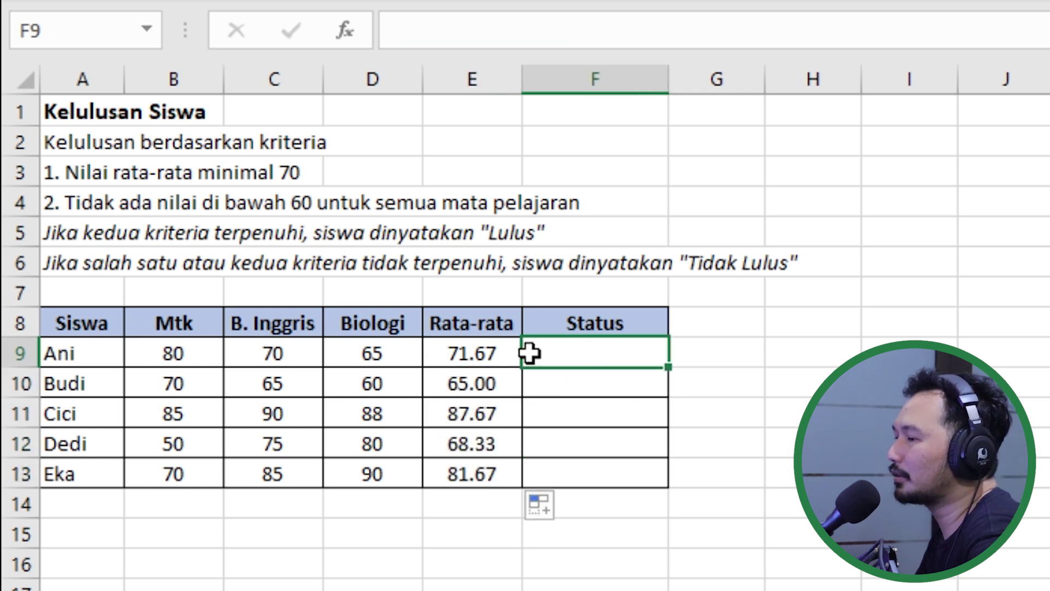
pyautogui.write('=if(')
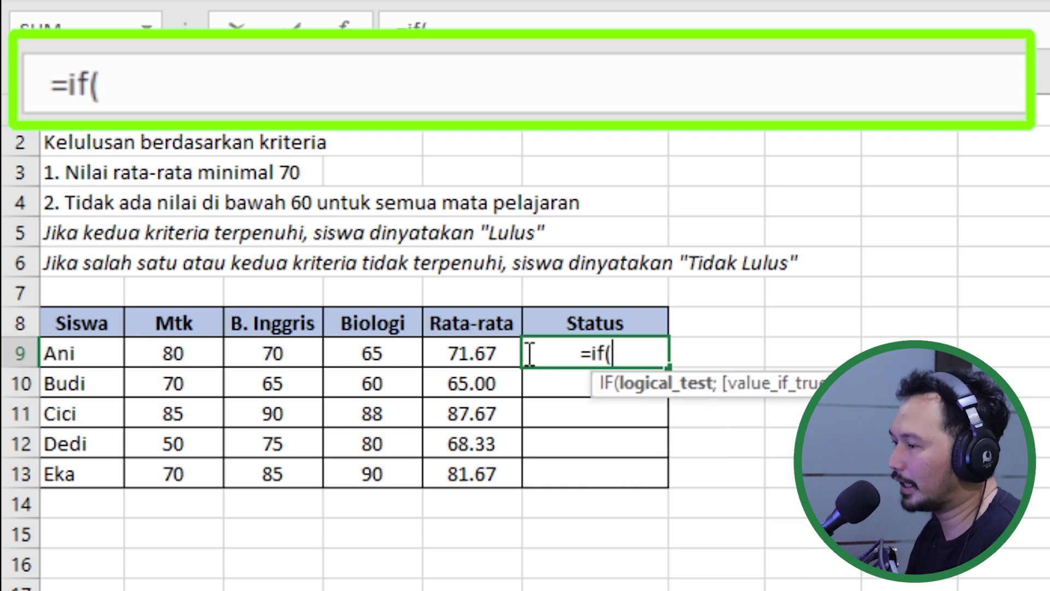
pyautogui.write('and(')
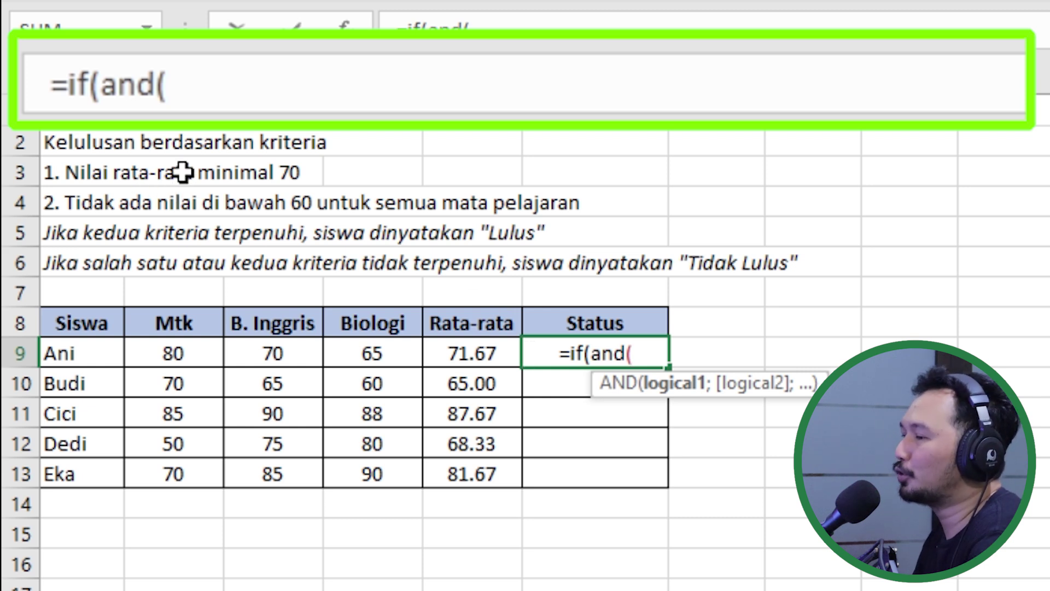
pyautogui.click(475, 357)
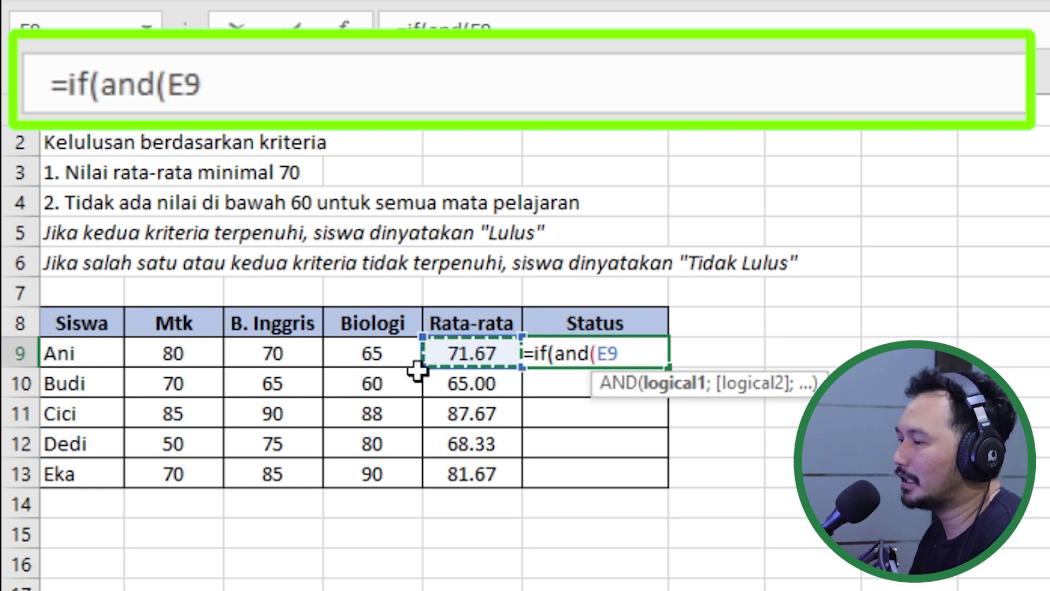
pyautogui.write('>=70;')
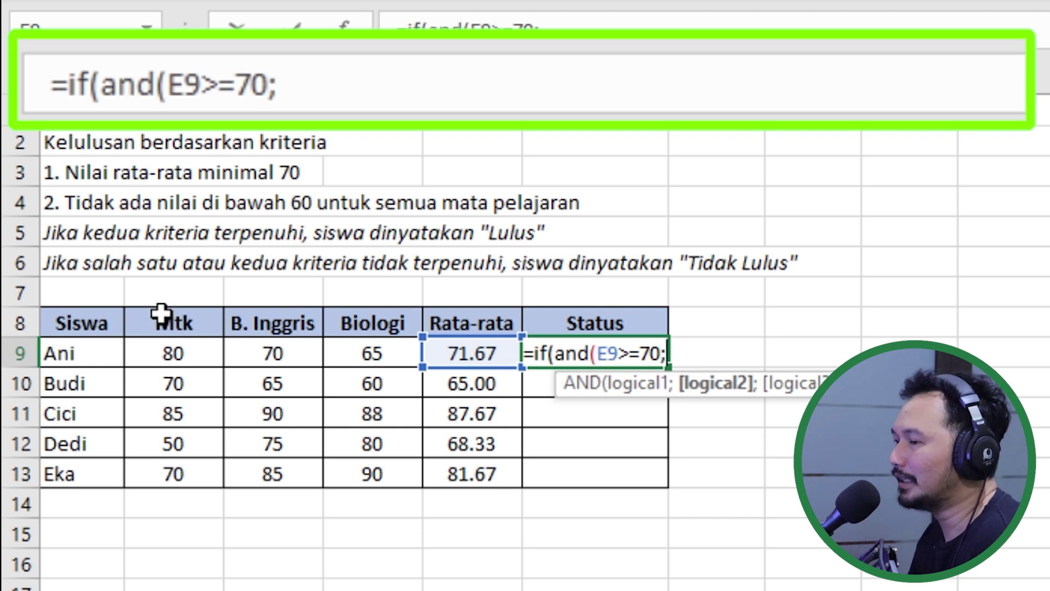
# - Add the subject-score conditions B9>=60, C9>=60 and D9>=60 to the AND function in F9 and close it
pyautogui.click(178, 353)
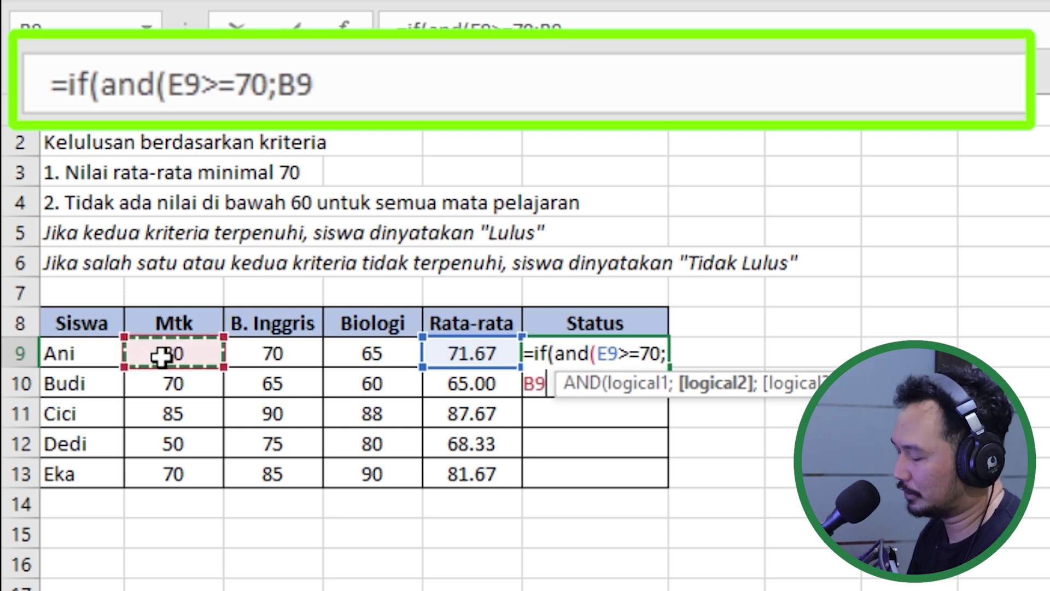
pyautogui.write('>=60;')
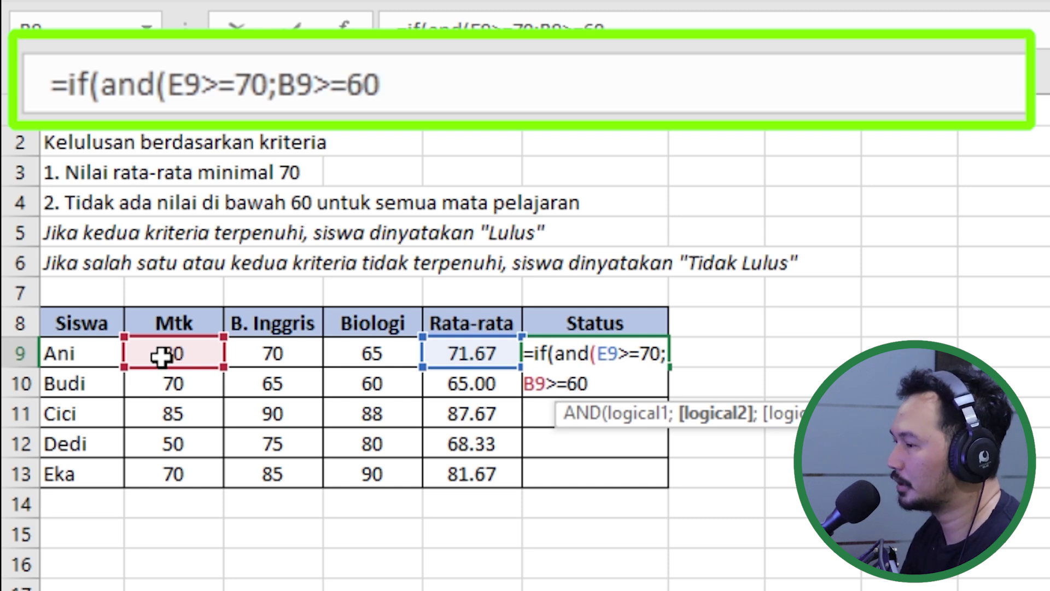
pyautogui.click(272, 347)
pyautogui.write('>=')
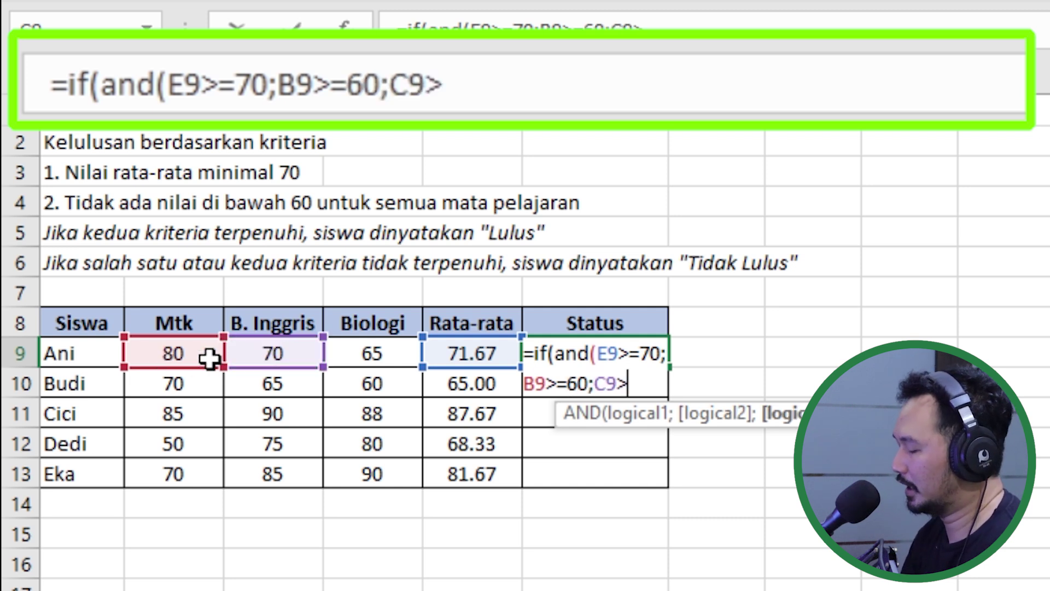
pyautogui.write('60')
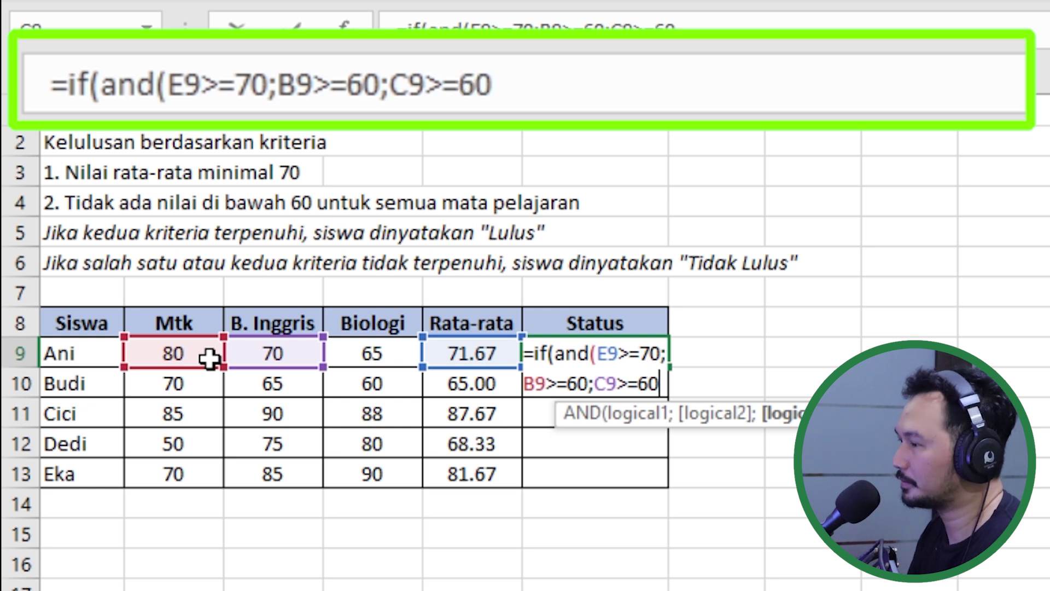
pyautogui.write(';')
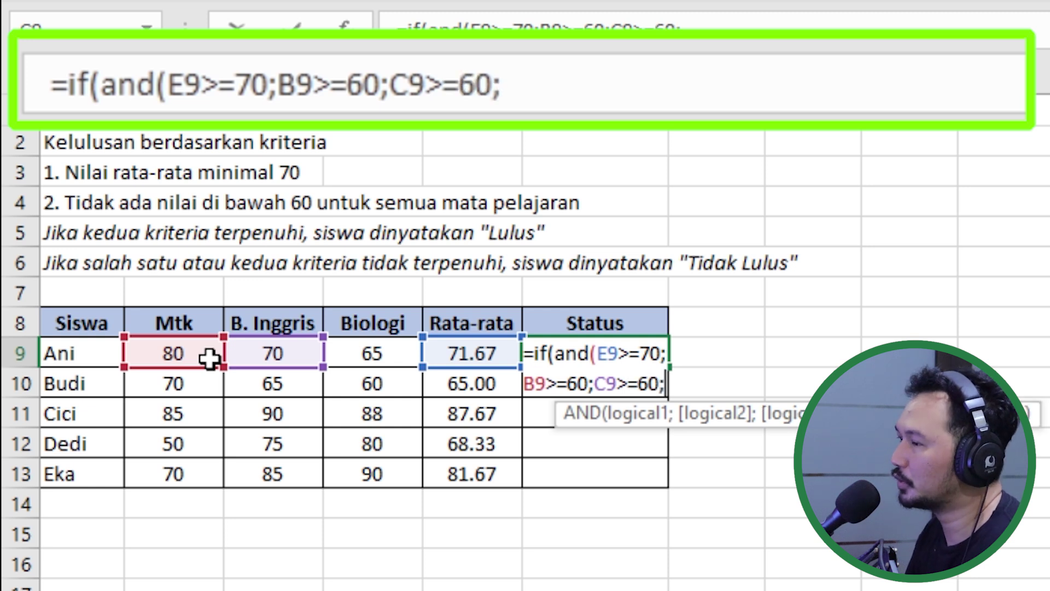
pyautogui.click(369, 351)
pyautogui.write('>')
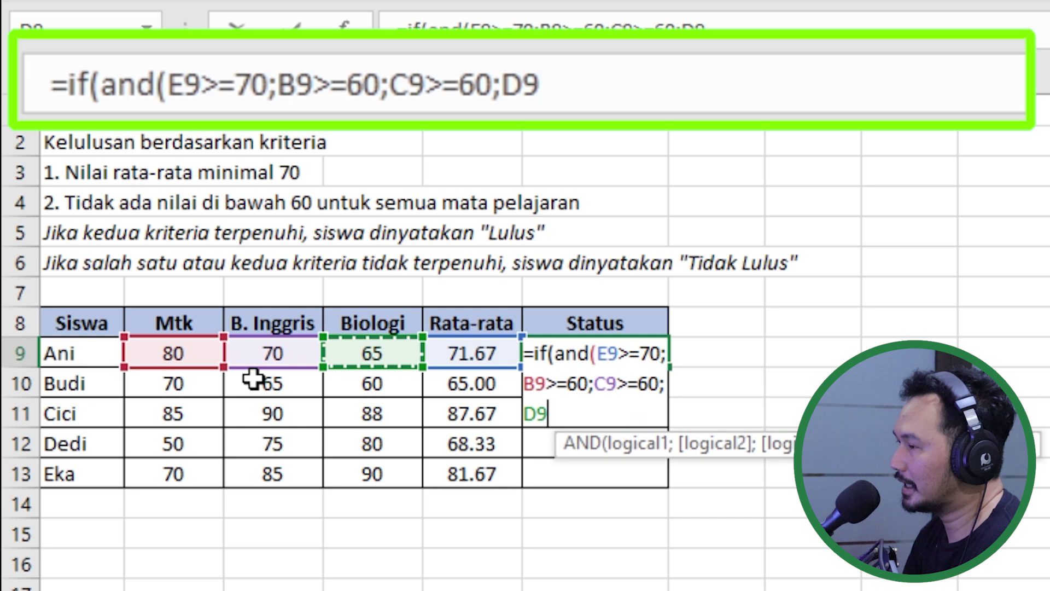
pyautogui.write('=60')
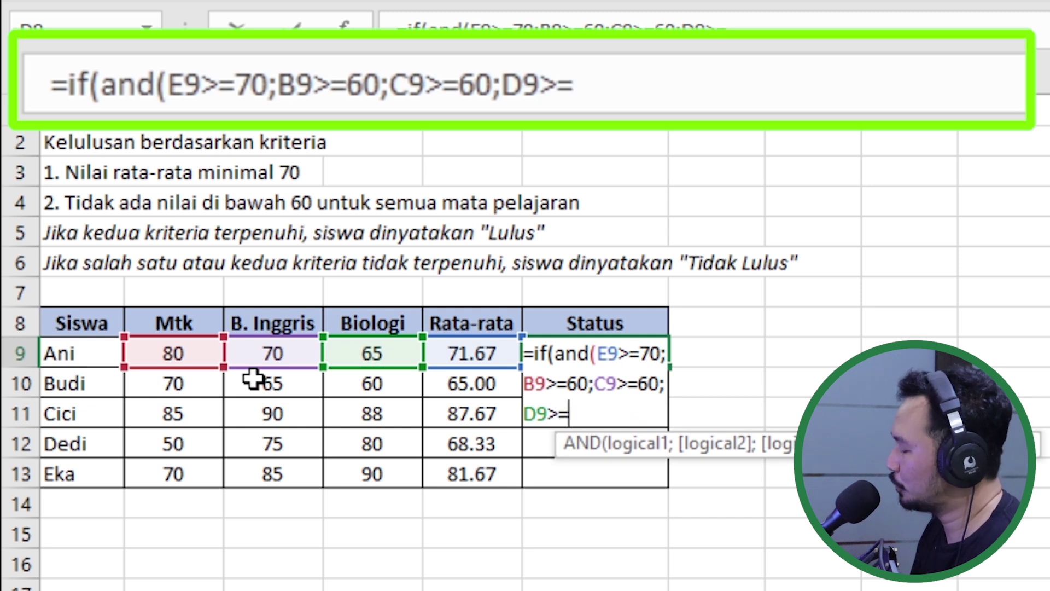
pyautogui.write(')')
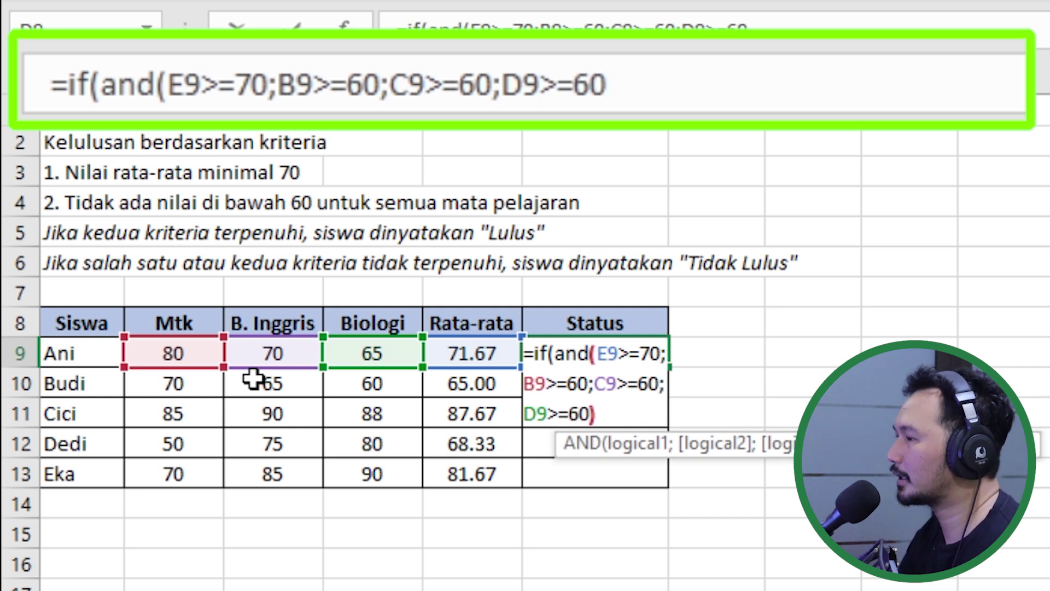
# - Complete the IF formula in F9 with "Lulus" as the true result and "Tidak Lulus" as the false result
pyautogui.write(';')
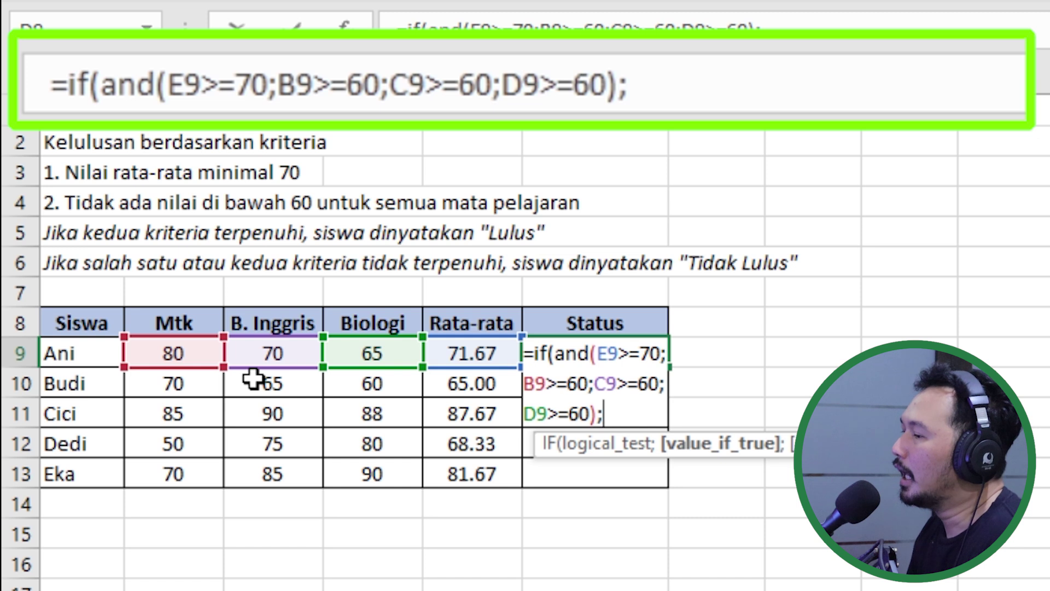
pyautogui.write('"')
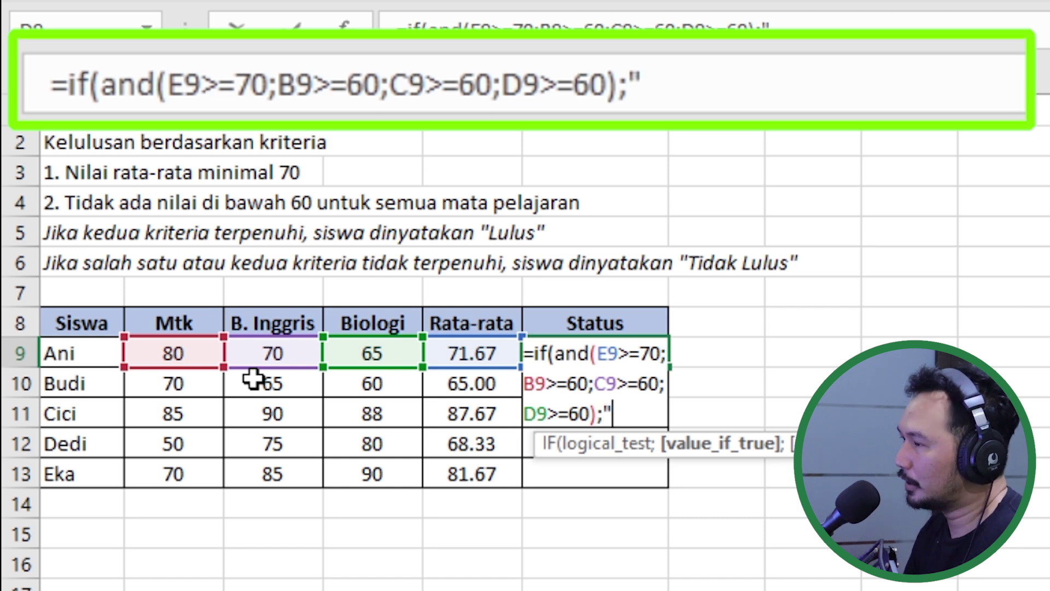
pyautogui.write('Lulus')
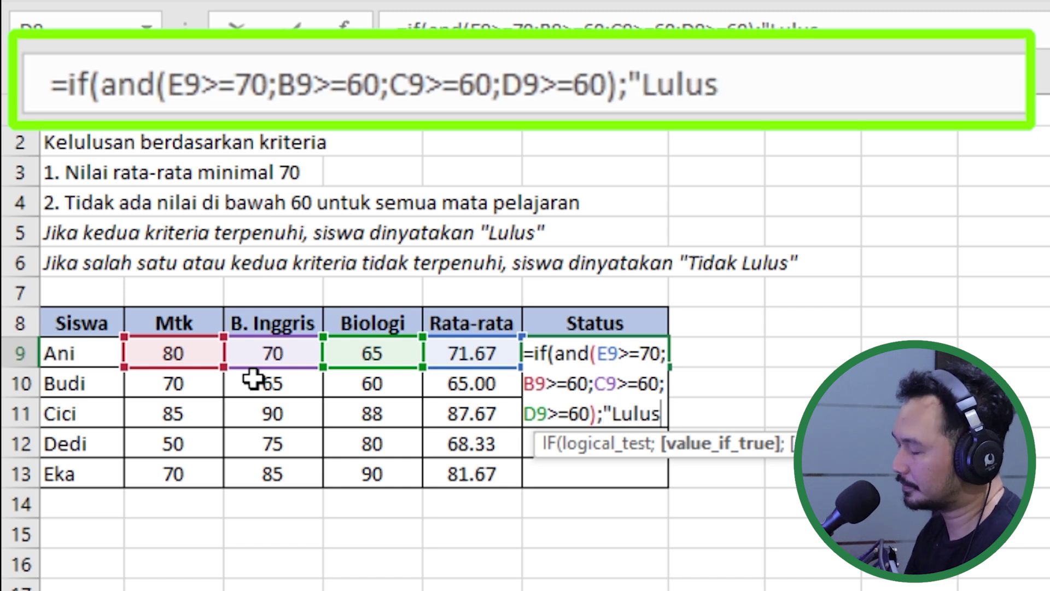
pyautogui.write('";"T')
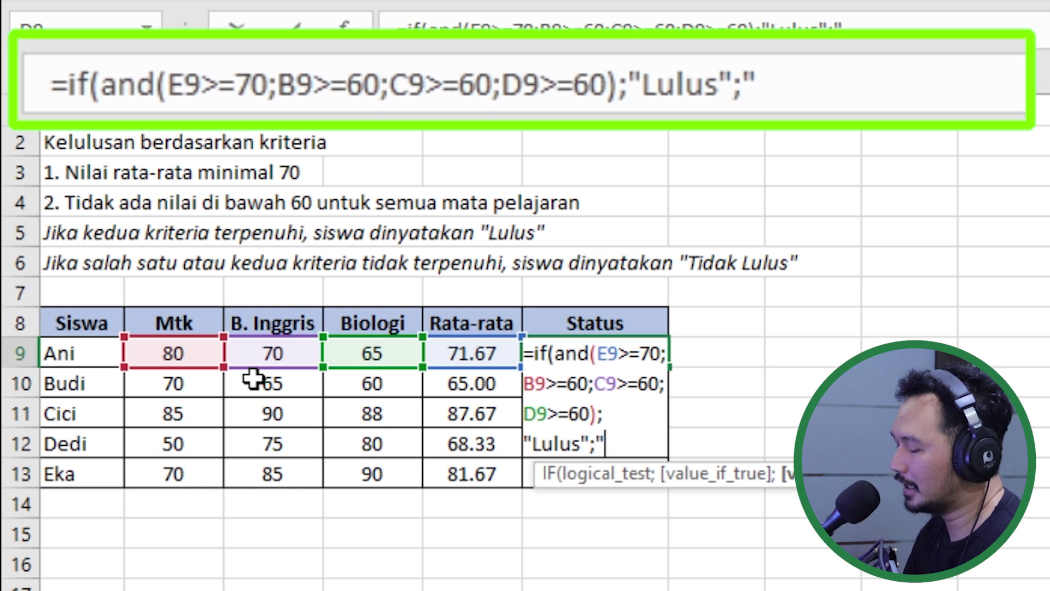
pyautogui.write('idak Lulus')
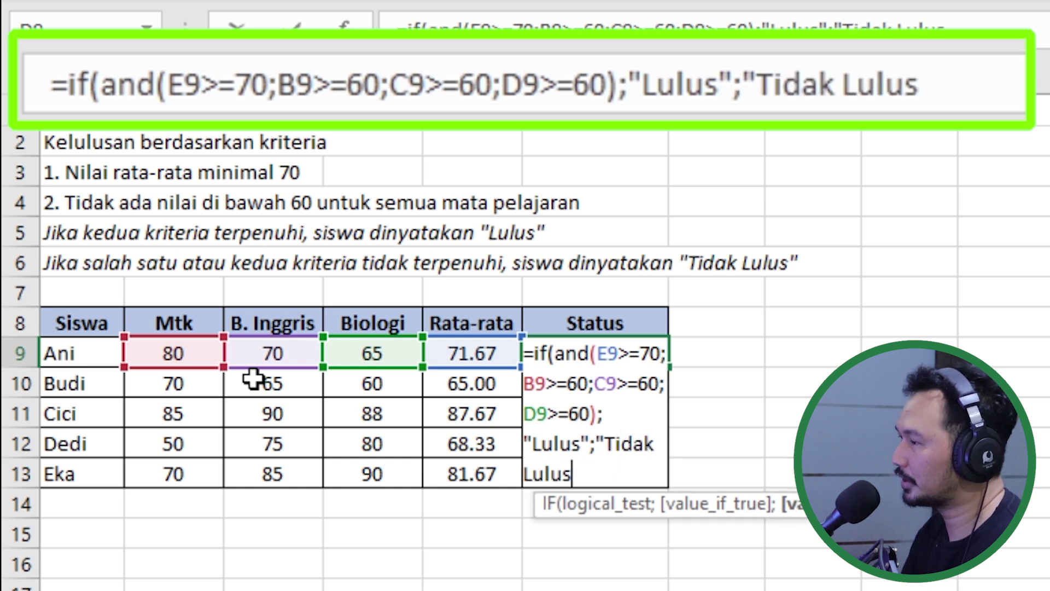
pyautogui.write('")')
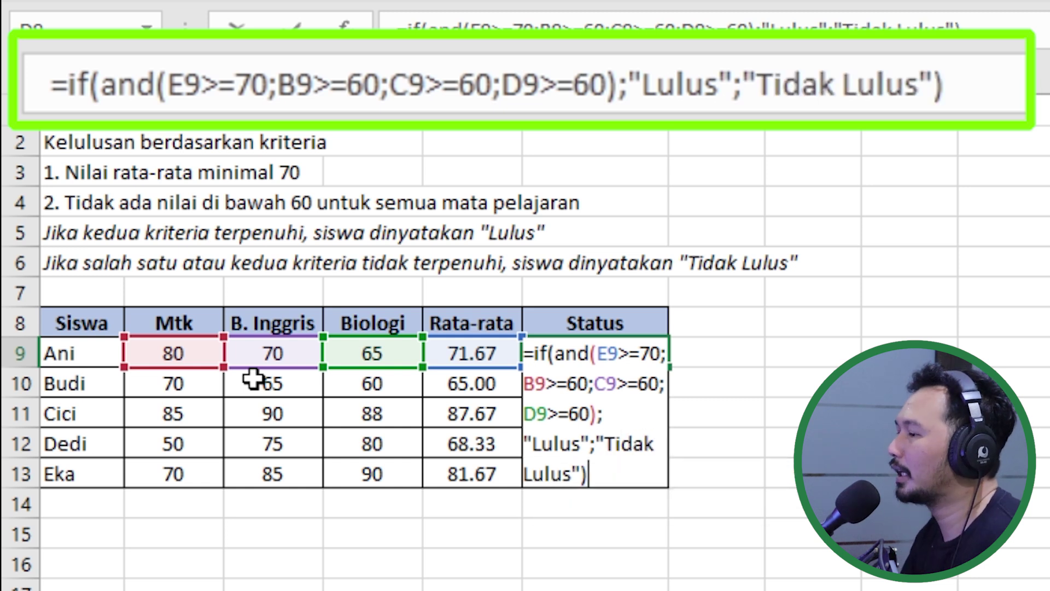
pyautogui.press('Return')
pyautogui.click(597, 347)
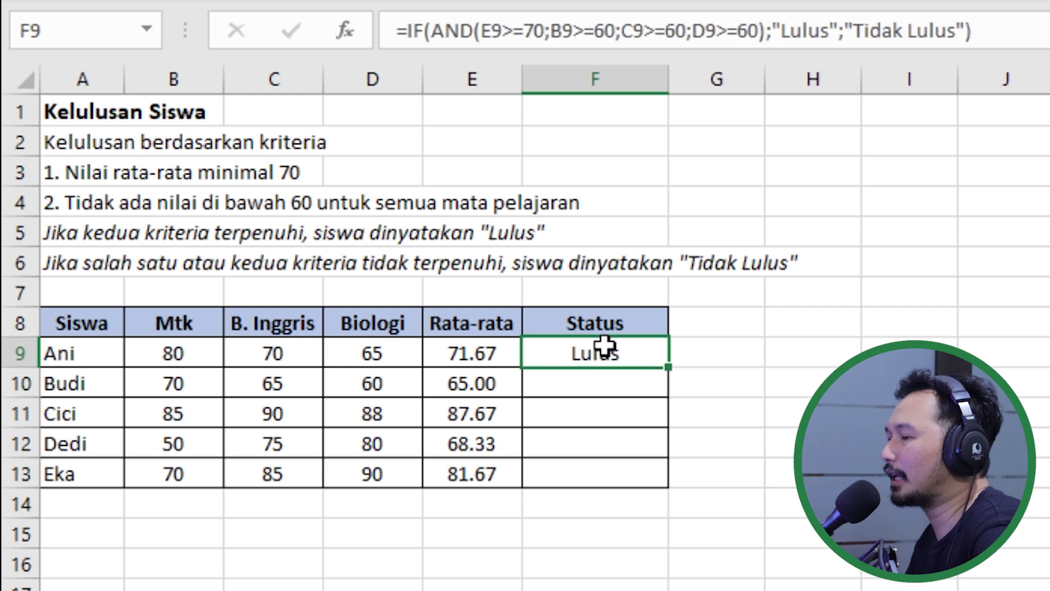
# - Fill the pass-status formula from F9 down through F13 and check the results in F9, F11 and F13
pyautogui.doubleClick(668, 367)
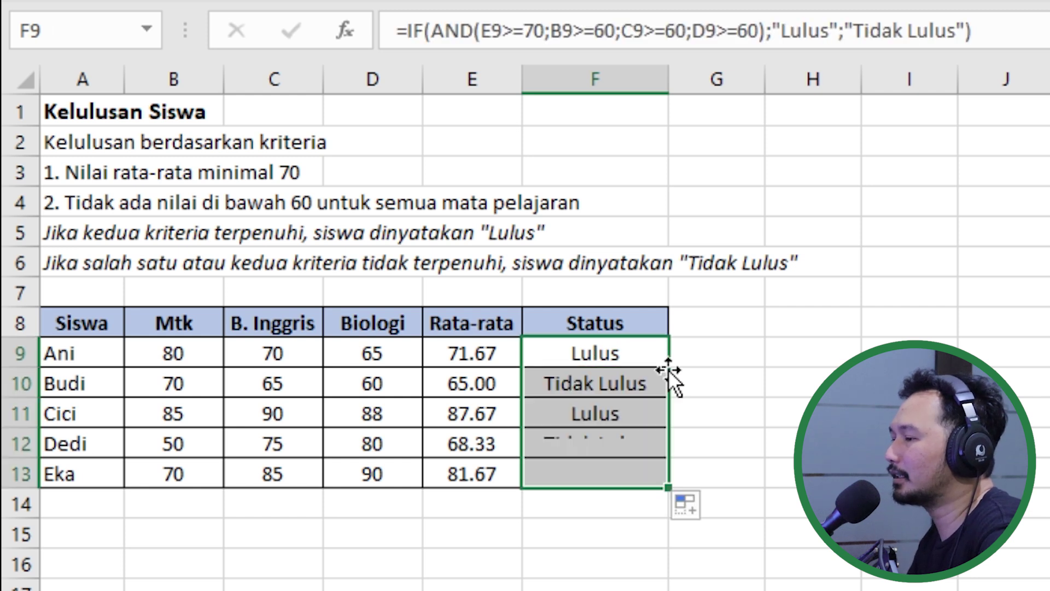
pyautogui.click(783, 371)
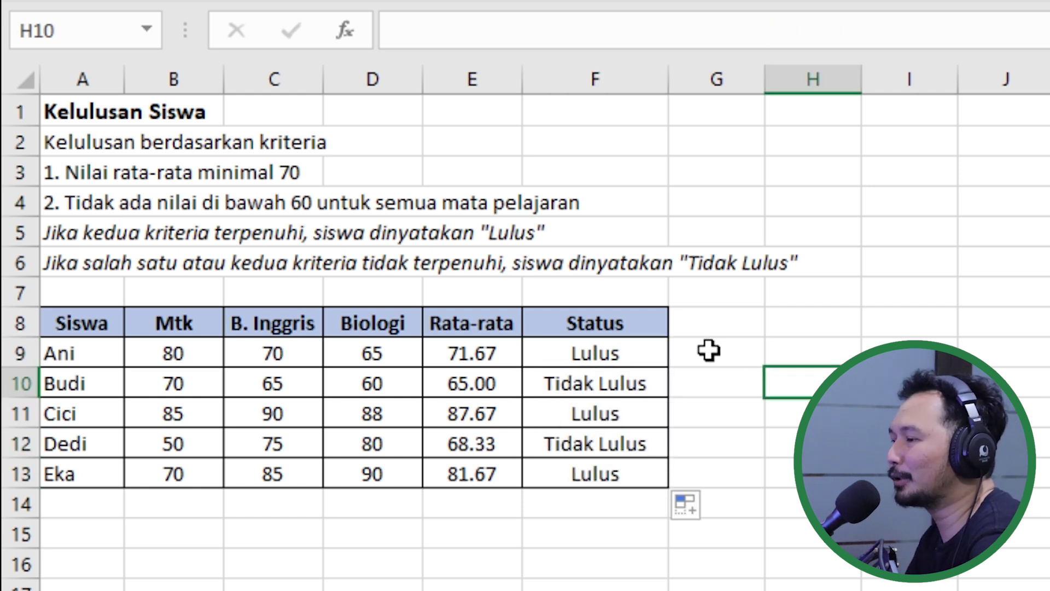
pyautogui.click(612, 353)
pyautogui.click(609, 412)
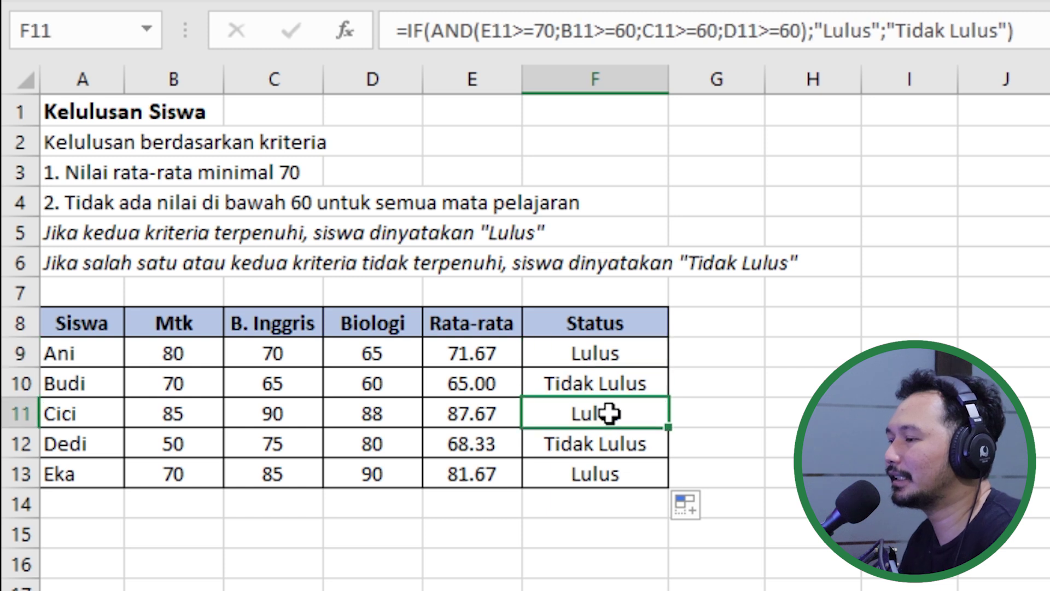
pyautogui.click(609, 476)
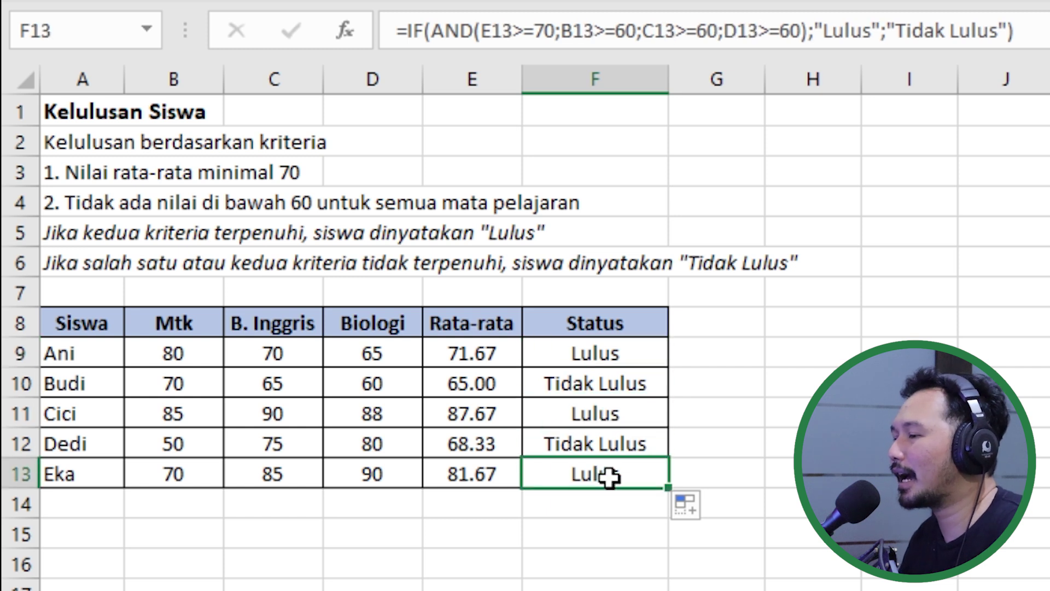
# - Shade the criteria-failing values in E10, E12 and B12 red, and check the statuses in F10 and F12
pyautogui.click(591, 383)
pyautogui.click(481, 381)
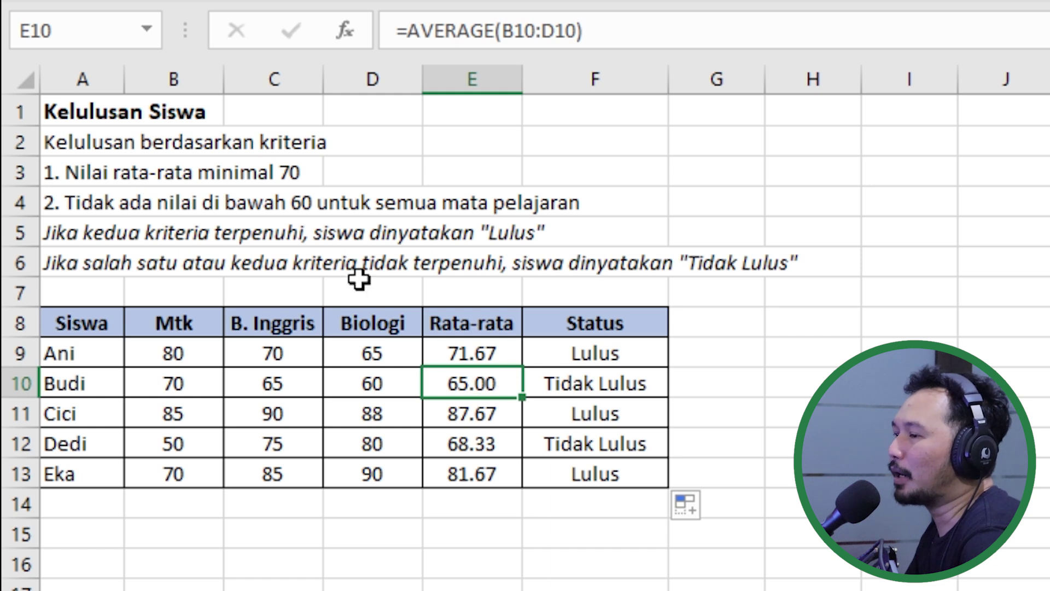
pyautogui.click(381, 1)
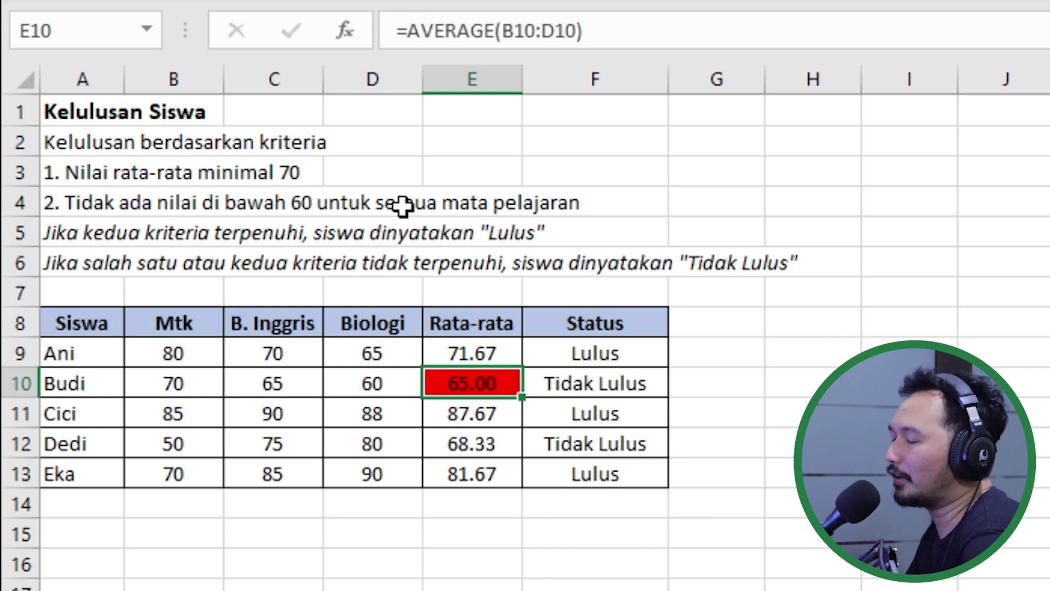
pyautogui.click(507, 443)
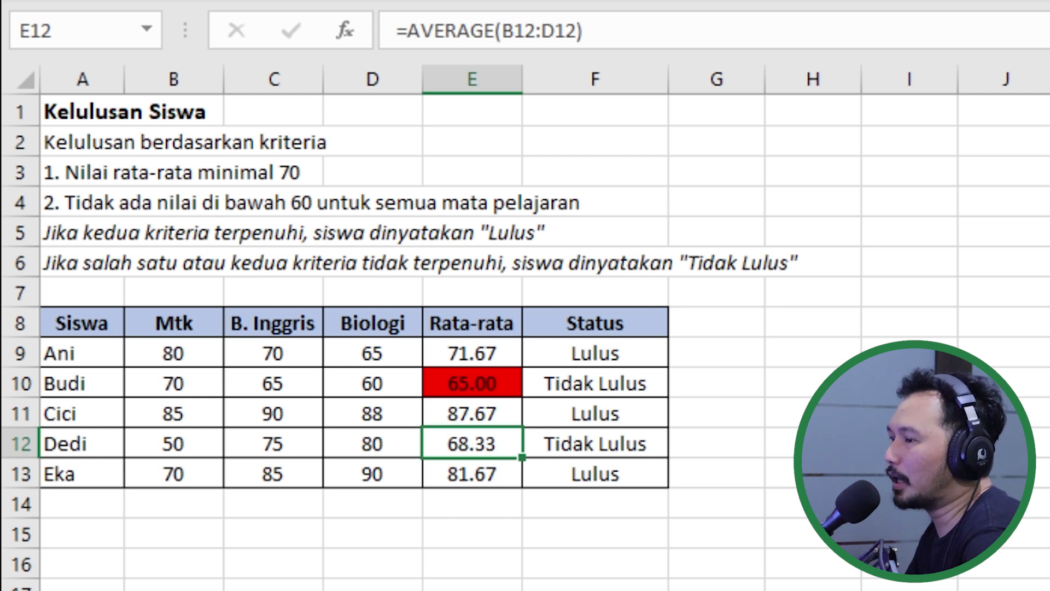
pyautogui.click(378, 1)
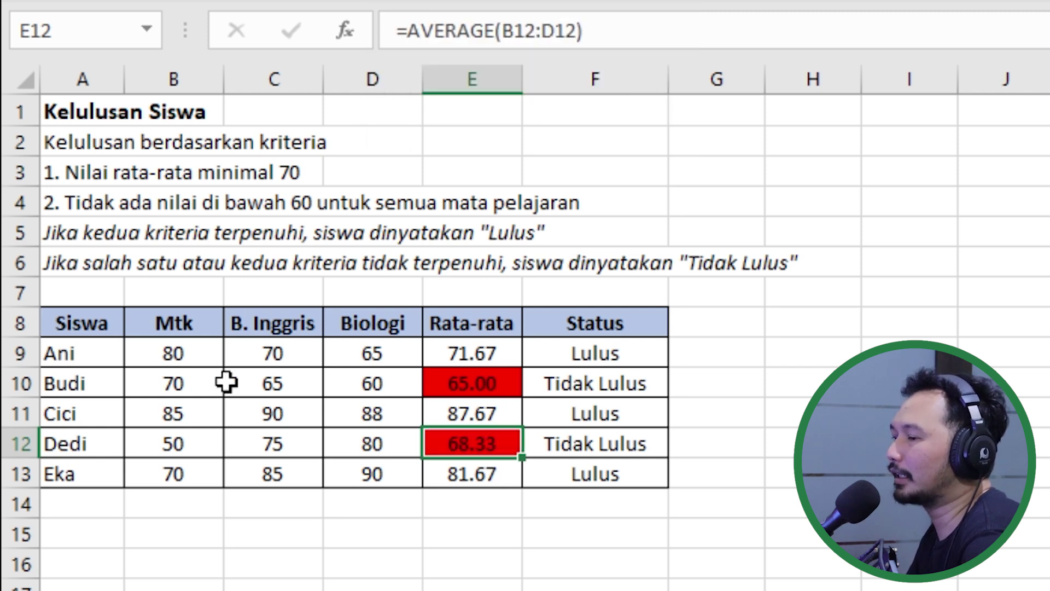
pyautogui.click(195, 442)
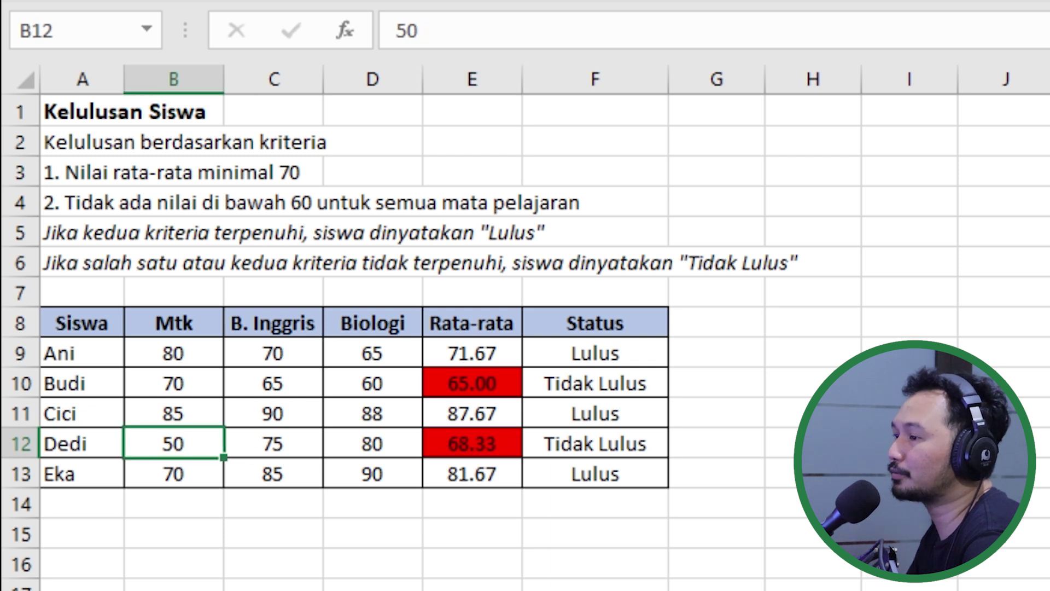
pyautogui.click(378, 1)
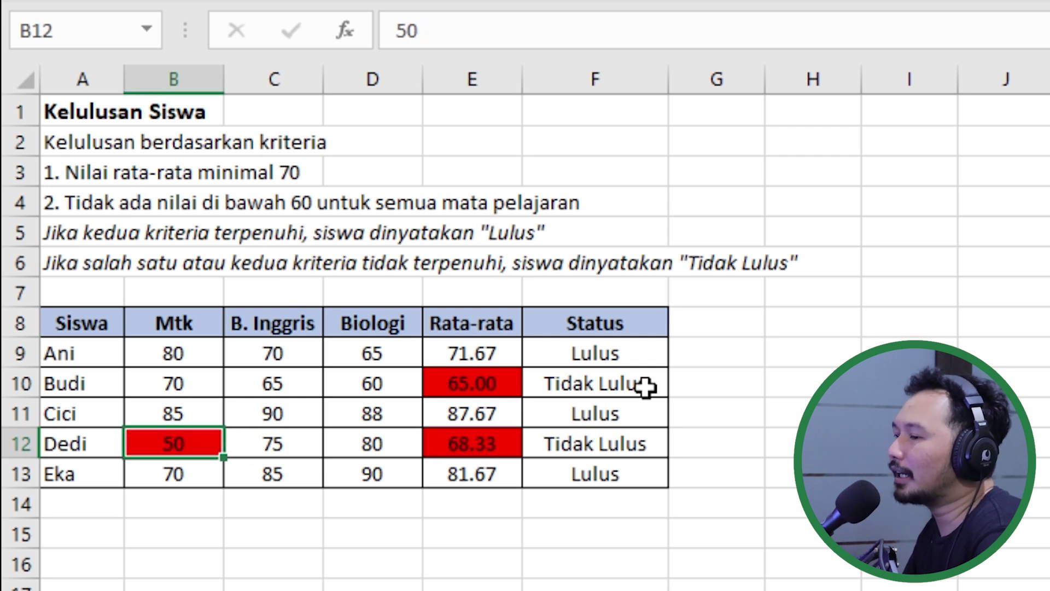
pyautogui.click(547, 380)
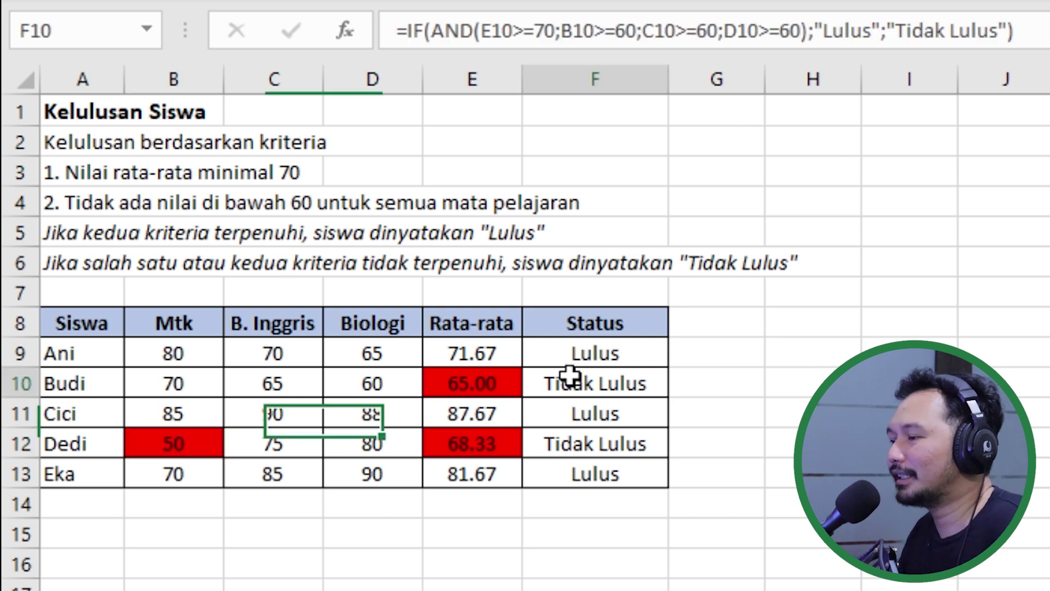
pyautogui.click(609, 450)
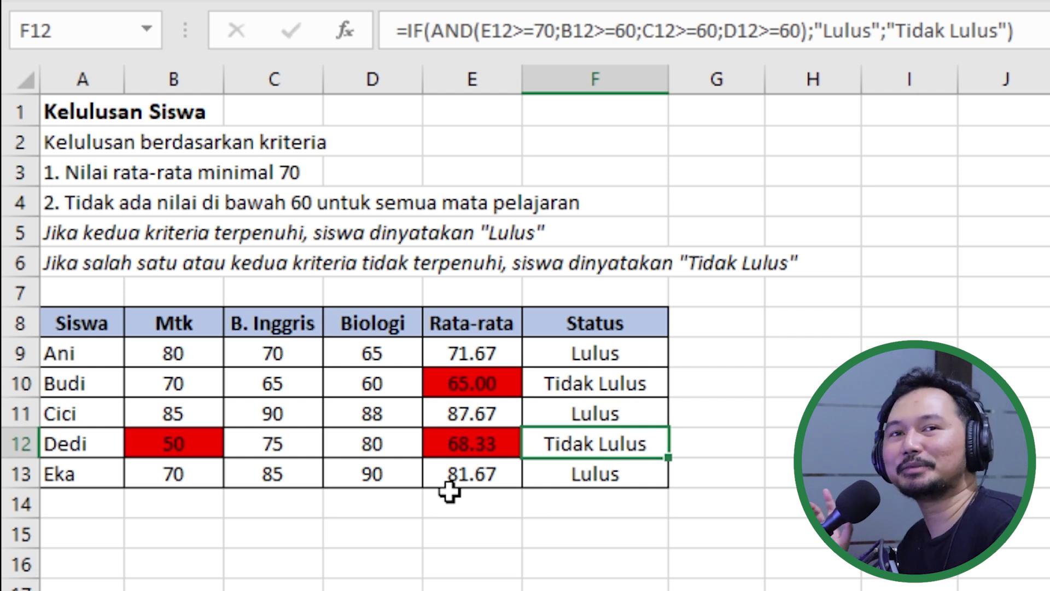